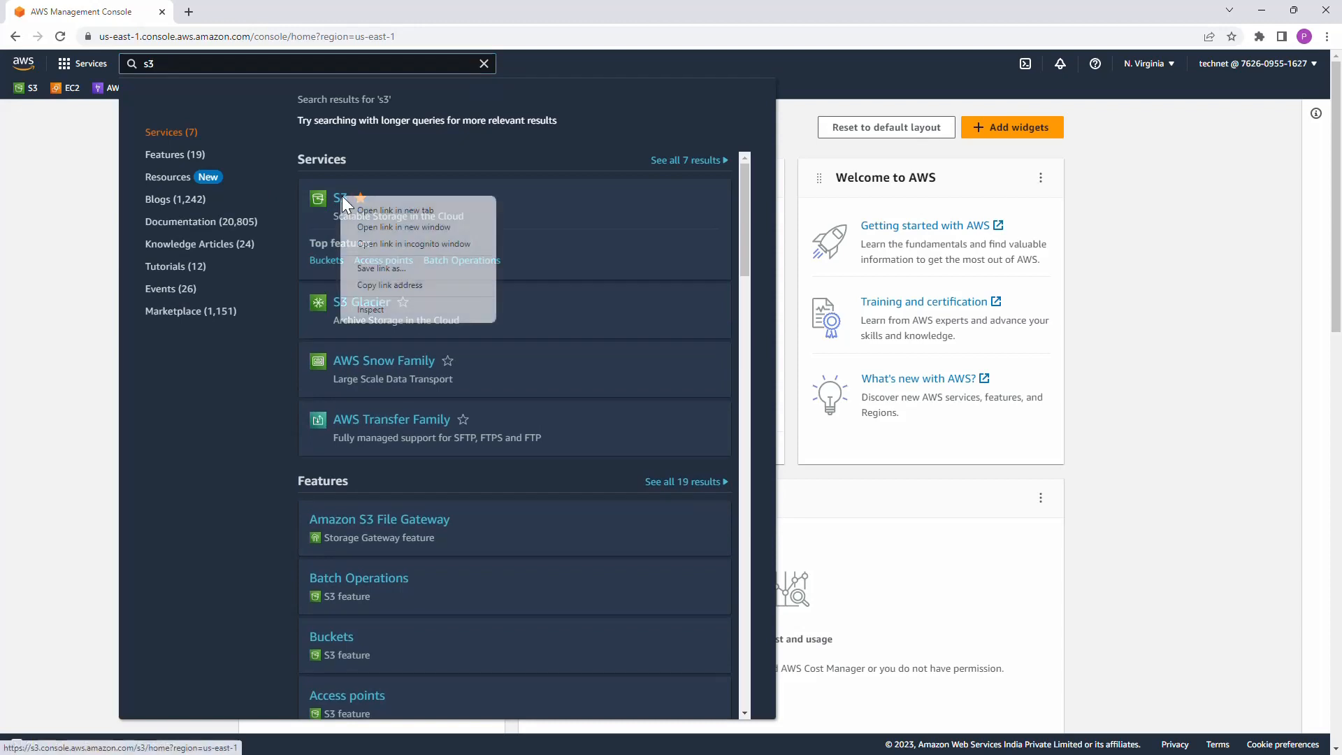
# Step: Open the S3 console in a new browser tab and go into the cloudnet-data-store bucket
pyautogui.click(367, 207)
pyautogui.click(256, 14)
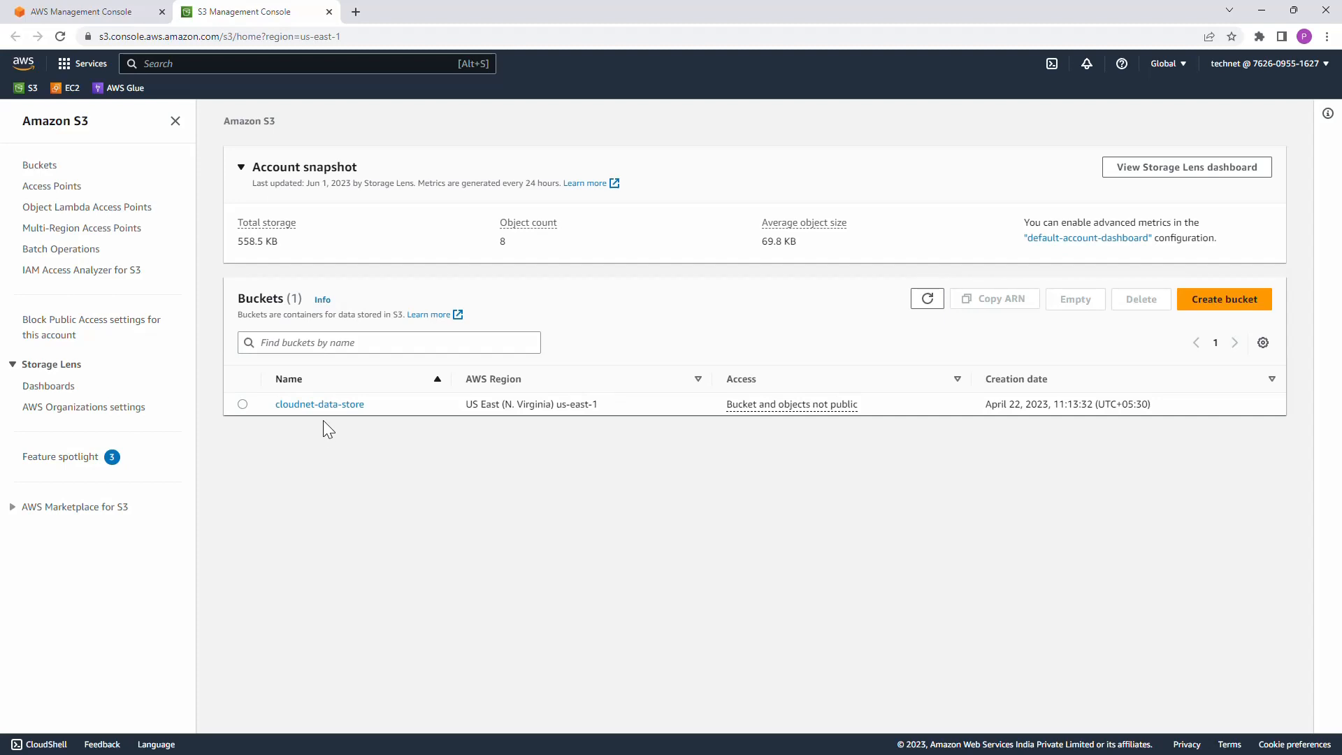
pyautogui.click(323, 405)
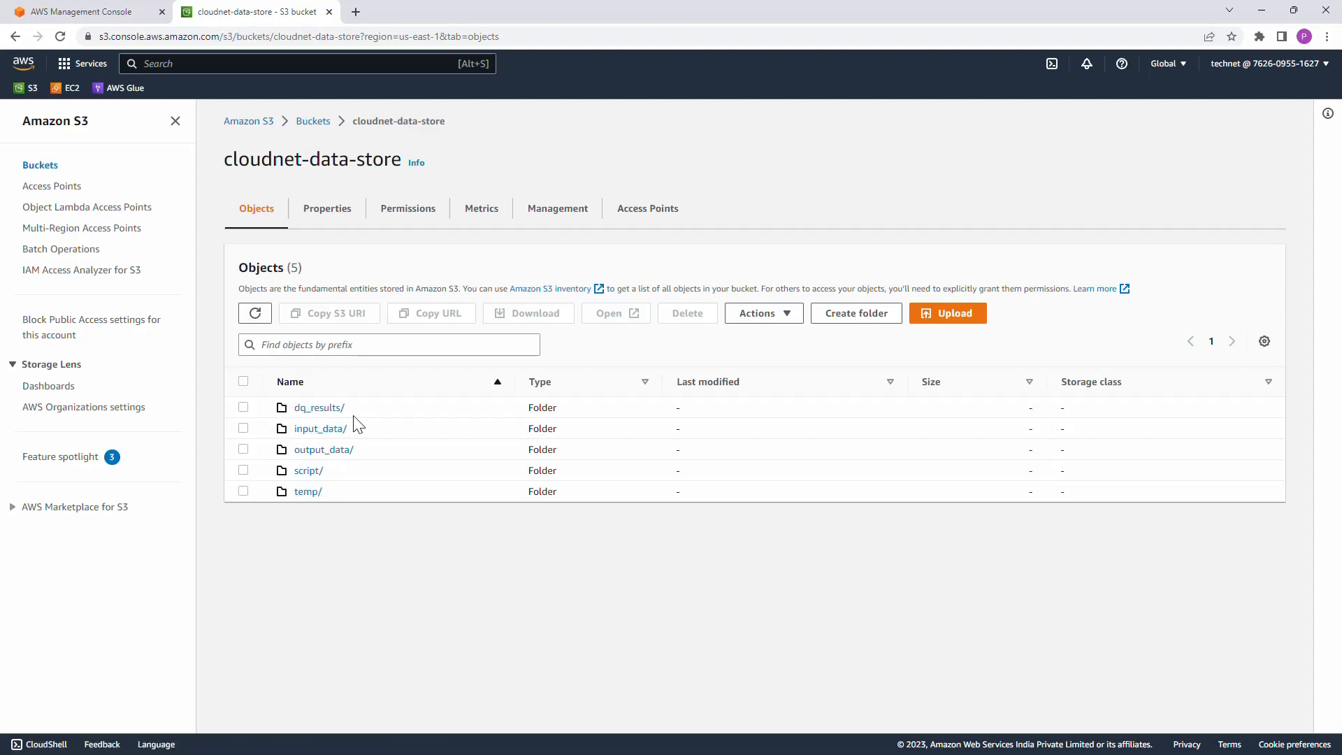
# Step: Find the IAM service, open it in a new browser tab and display its roles list
pyautogui.click(257, 68)
pyautogui.write('iam')
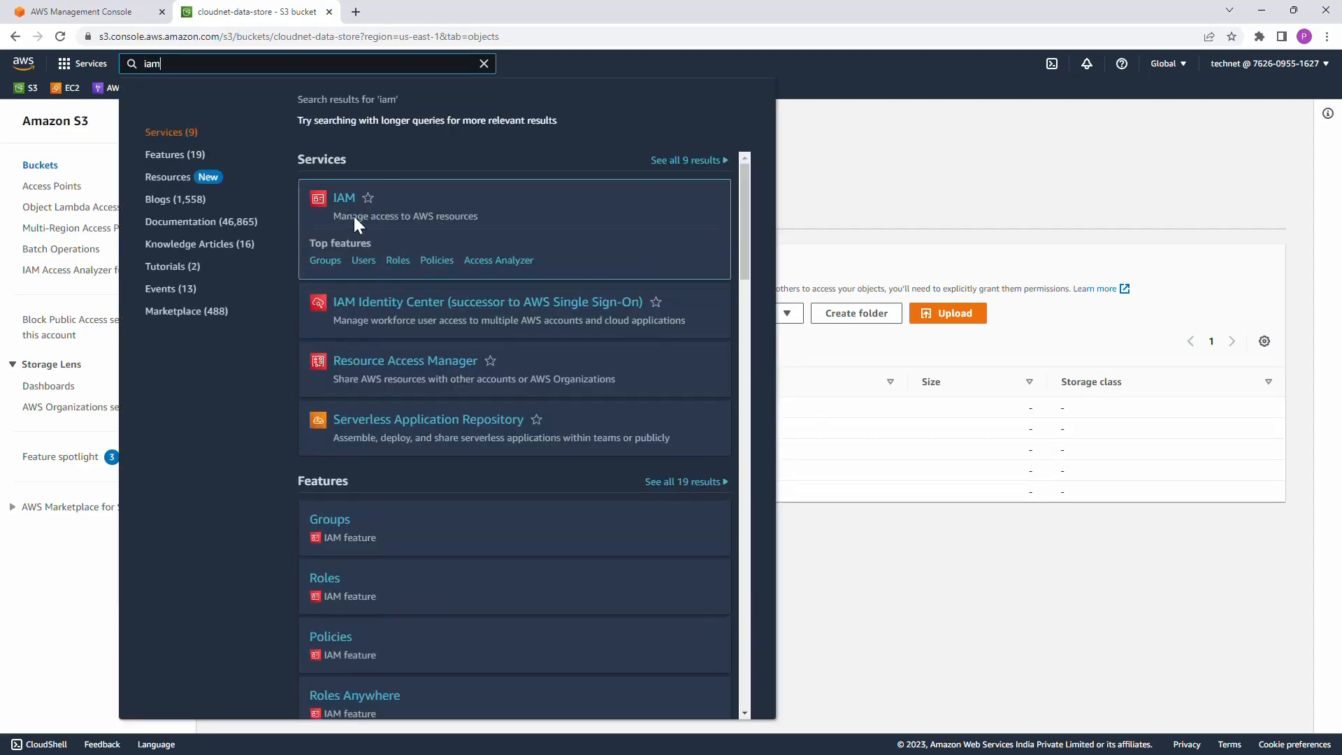
pyautogui.rightClick(350, 199)
pyautogui.click(392, 207)
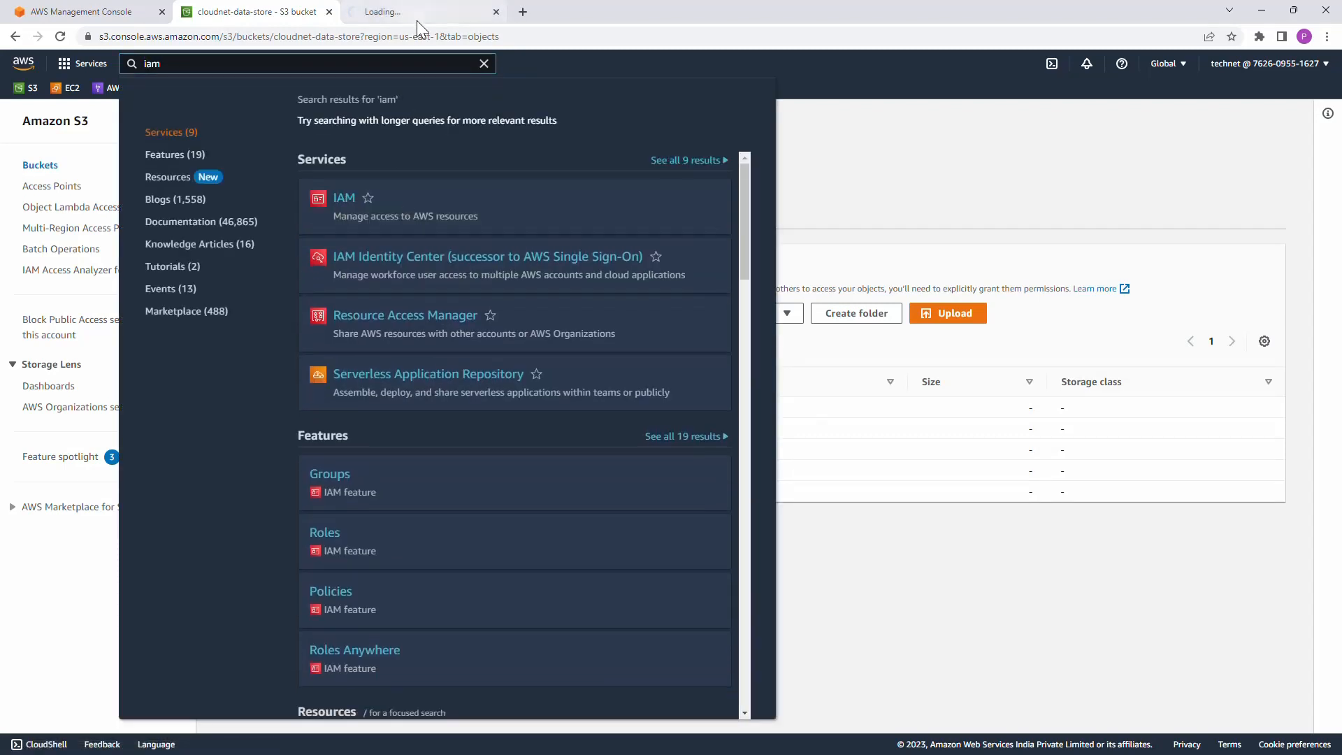
pyautogui.click(417, 15)
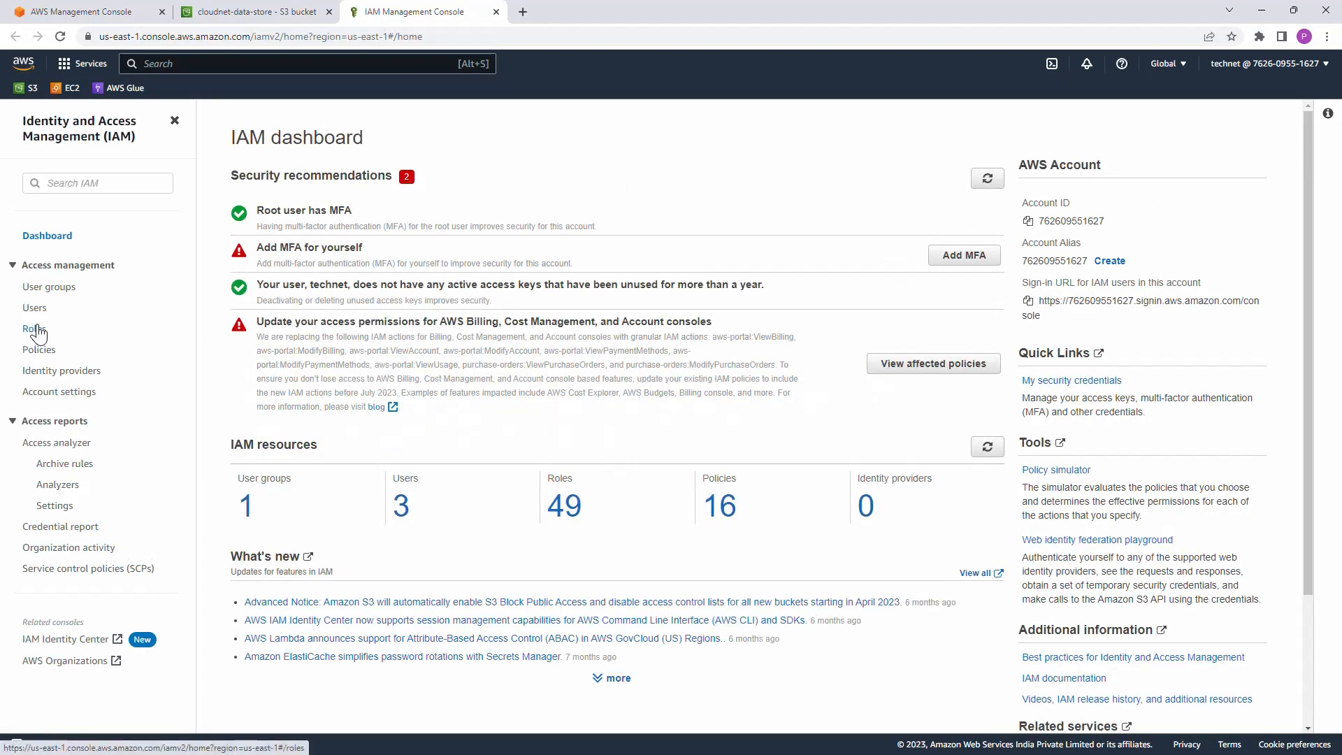
pyautogui.click(33, 329)
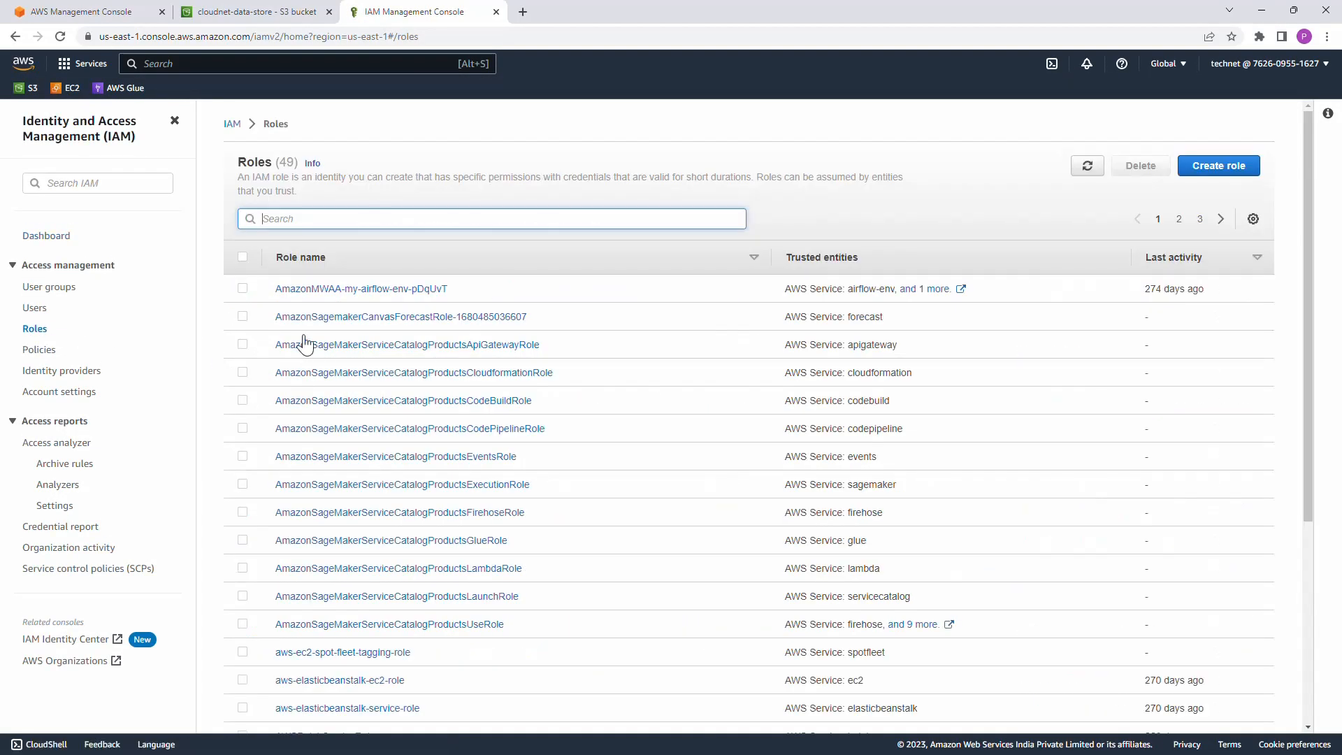
# Step: Start a new IAM role with AWS service as the trusted entity type and Glue as the use case
pyautogui.click(1218, 171)
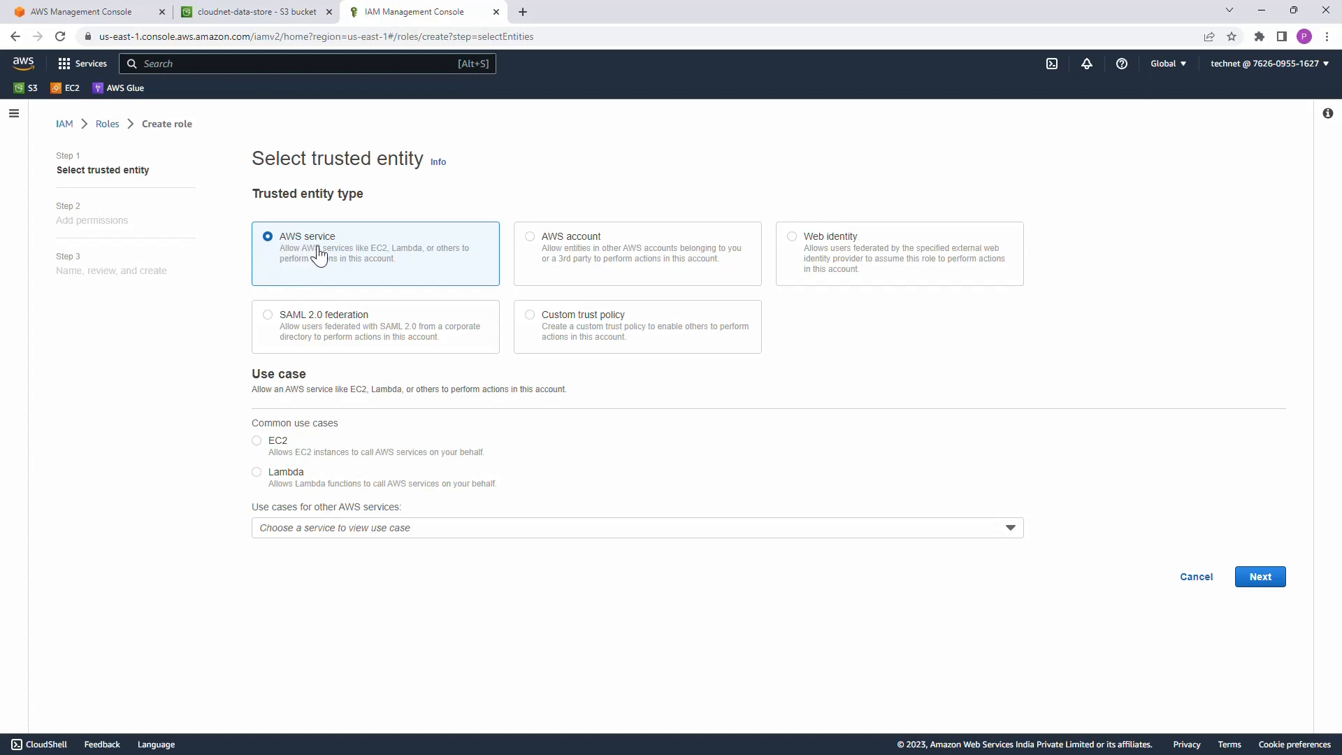
pyautogui.click(388, 534)
pyautogui.write('glue')
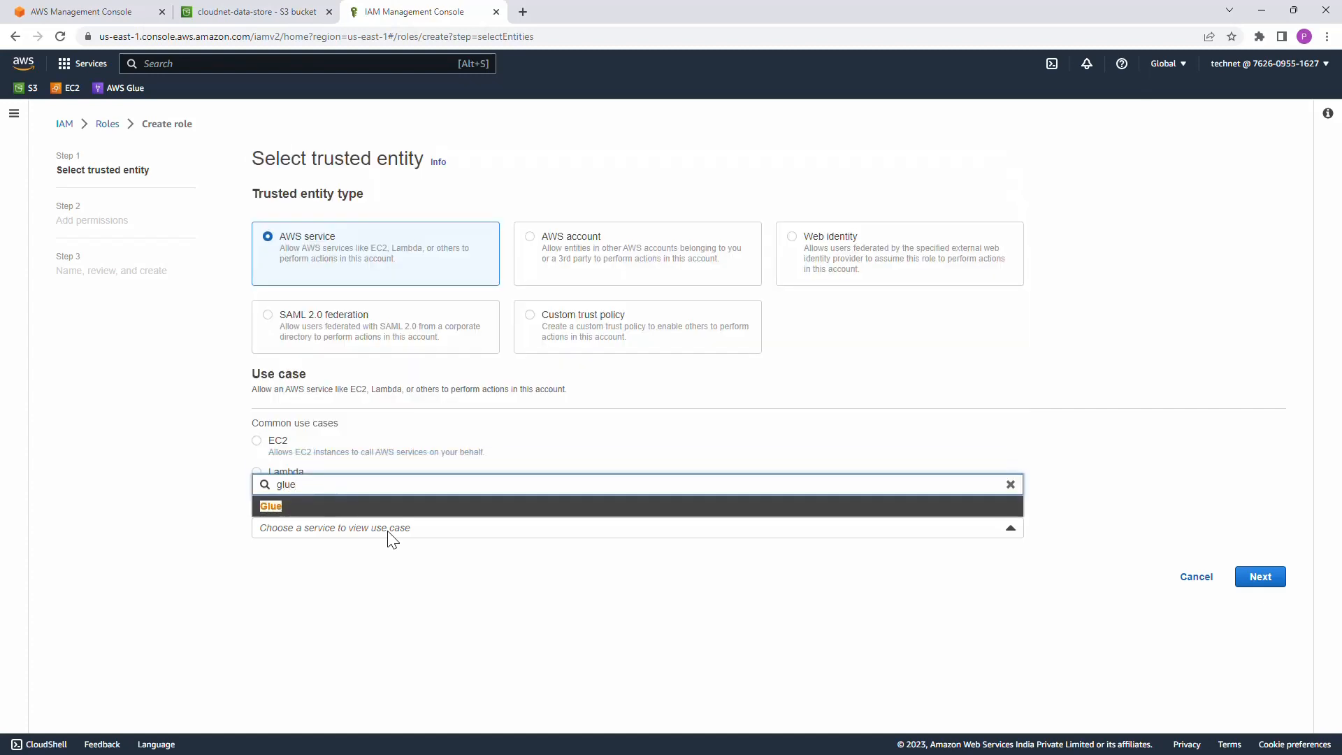
pyautogui.click(282, 516)
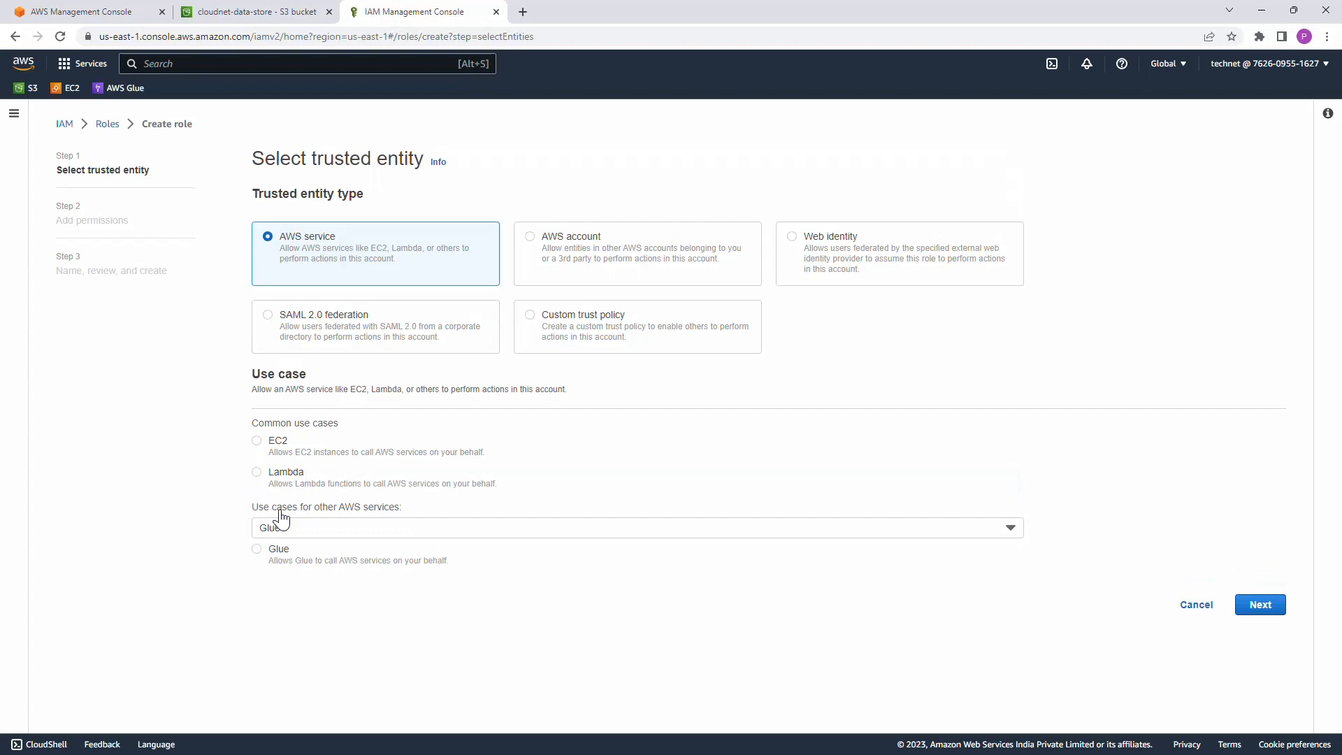
pyautogui.click(257, 551)
pyautogui.click(1264, 608)
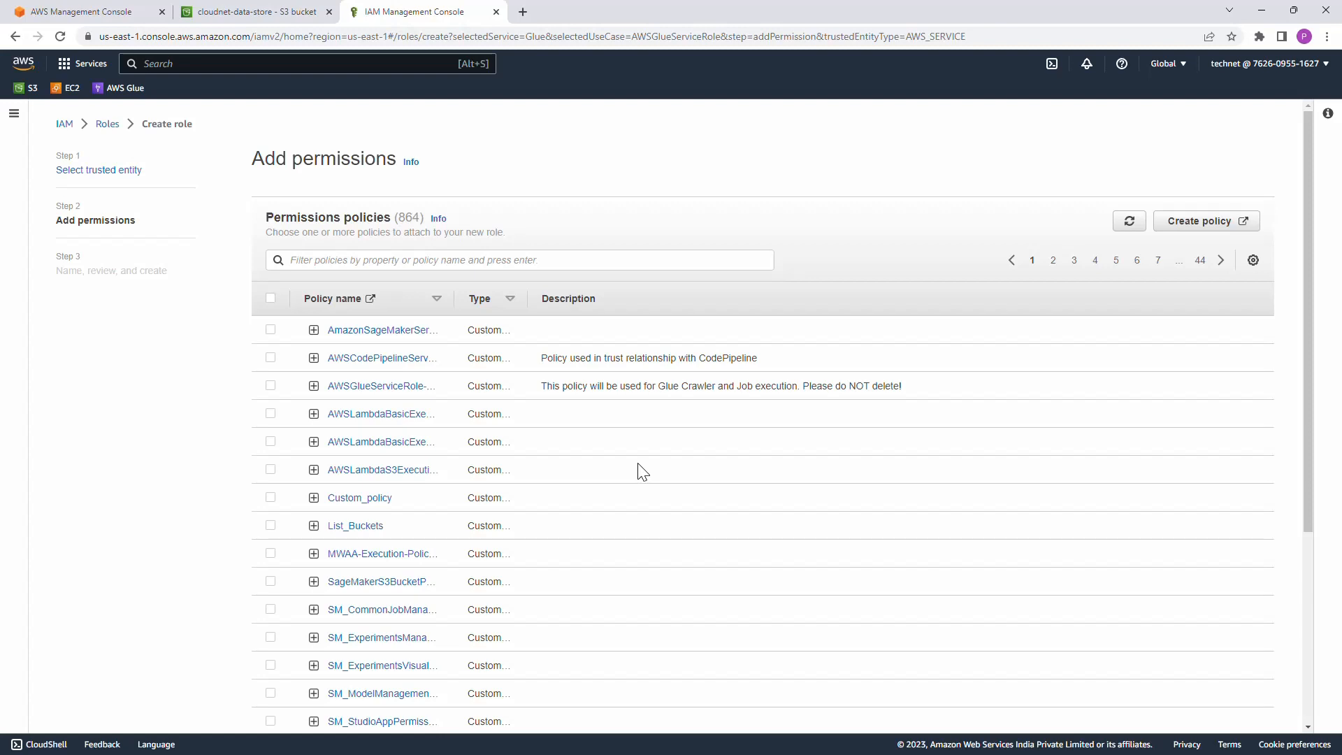
# Step: Filter the permissions policies by admin, attach AdministratorAccess to the role and proceed to the review stage
pyautogui.click(552, 261)
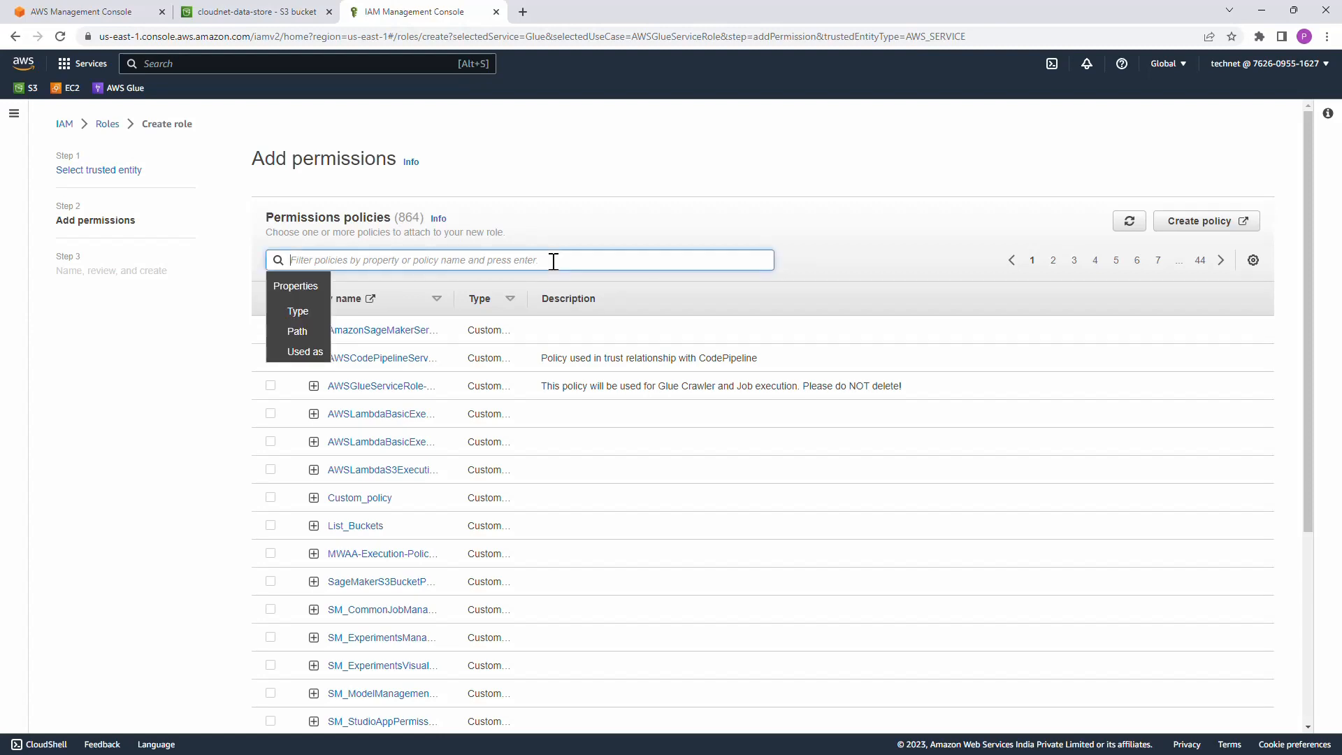
pyautogui.write('admin')
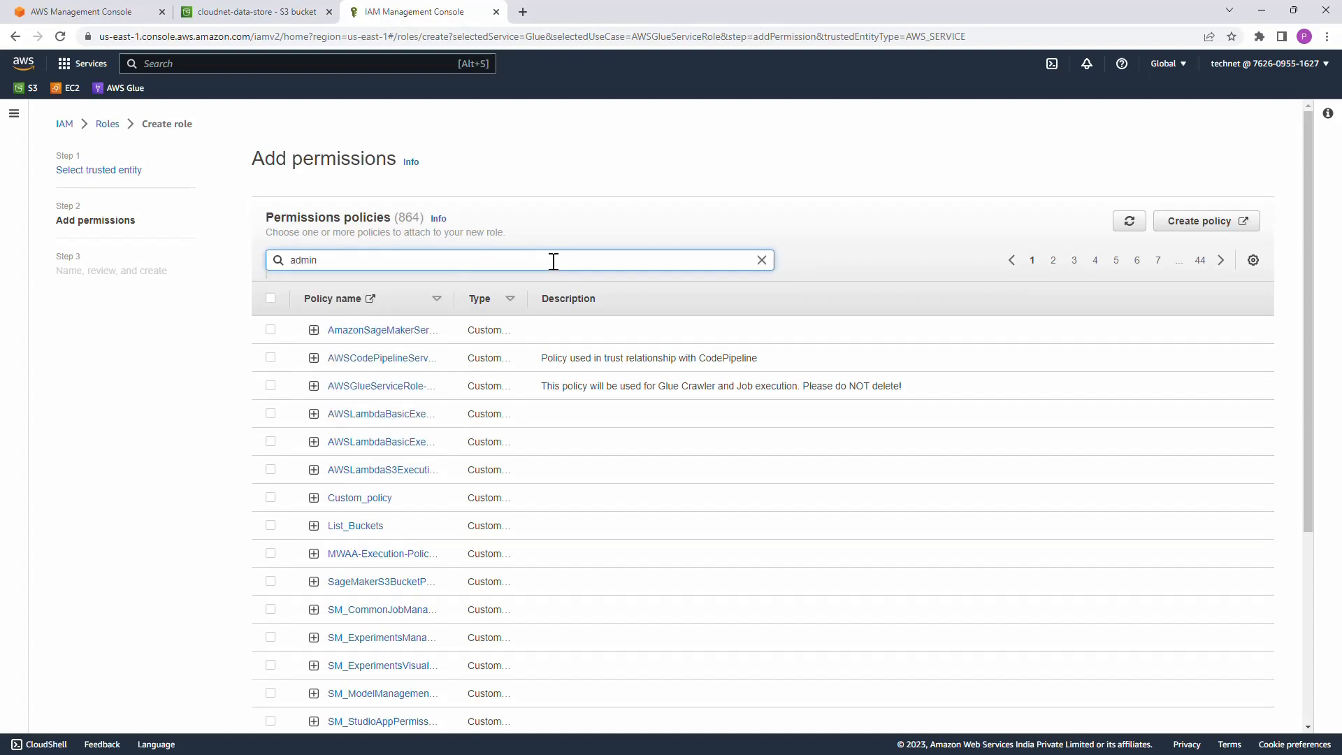
pyautogui.press('Return')
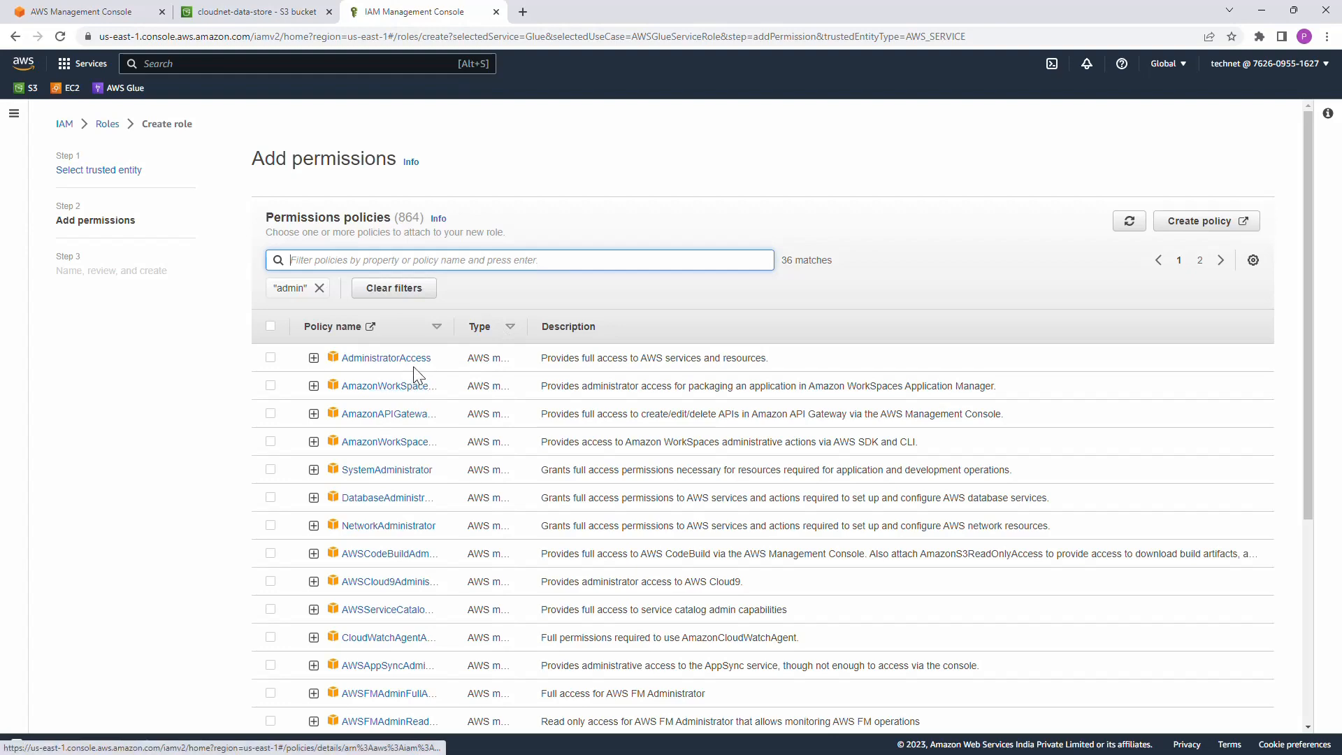
pyautogui.click(271, 358)
pyautogui.scroll(-10, 1077, 552)
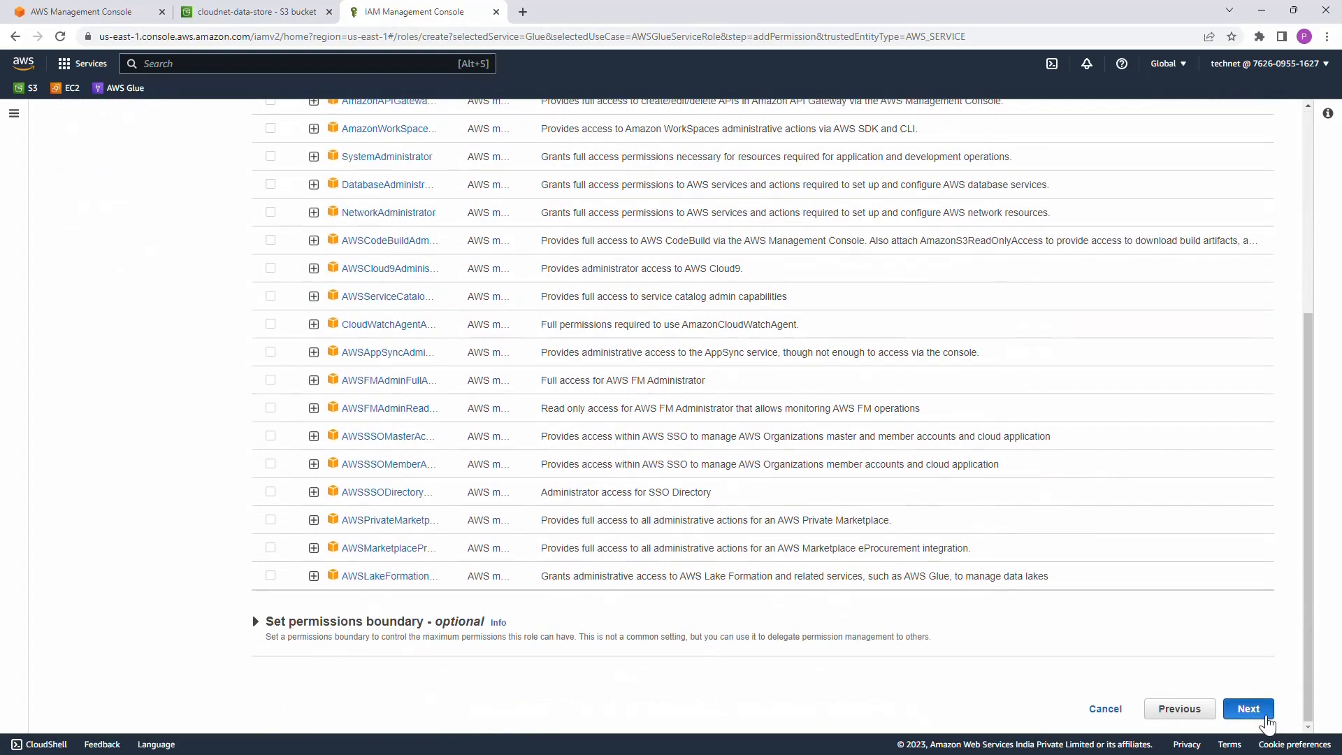
pyautogui.click(1251, 708)
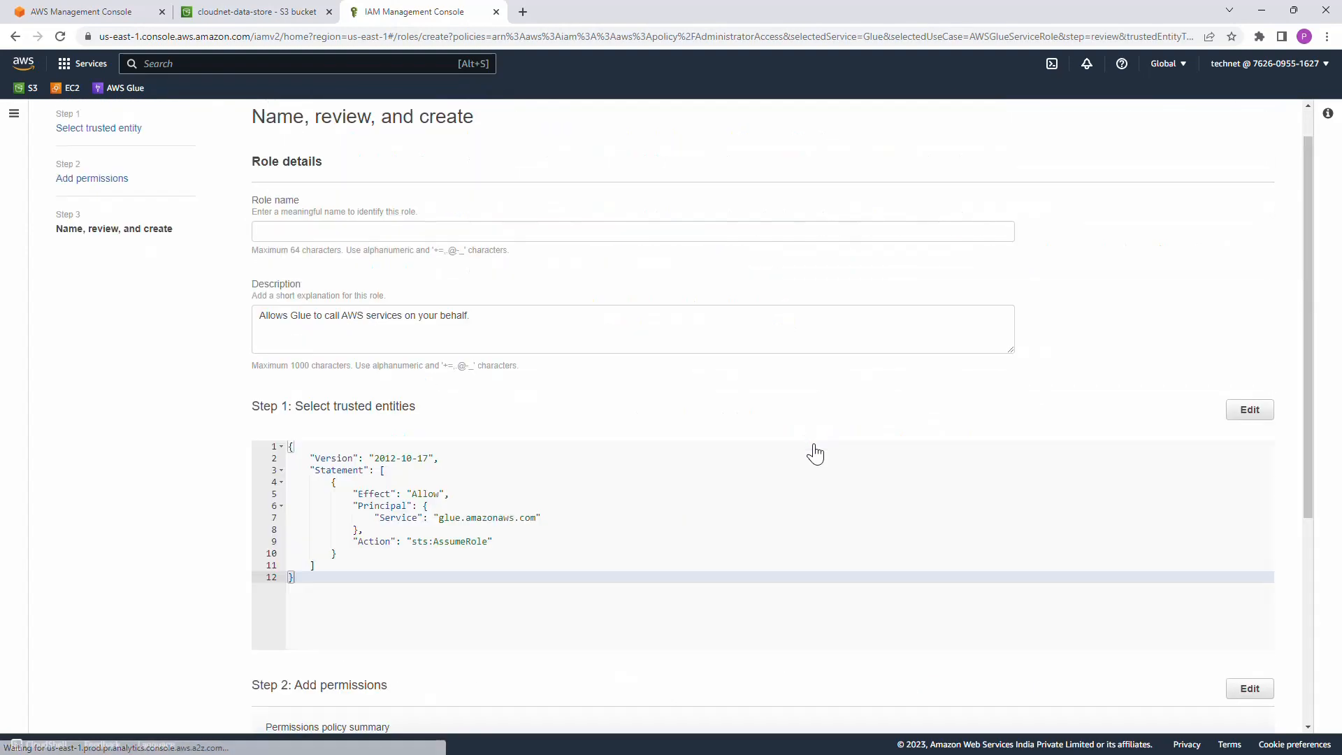
# Step: Name the role dq_demo_role and replace its description with "dq_demo_role - to be deleted"
pyautogui.click(333, 236)
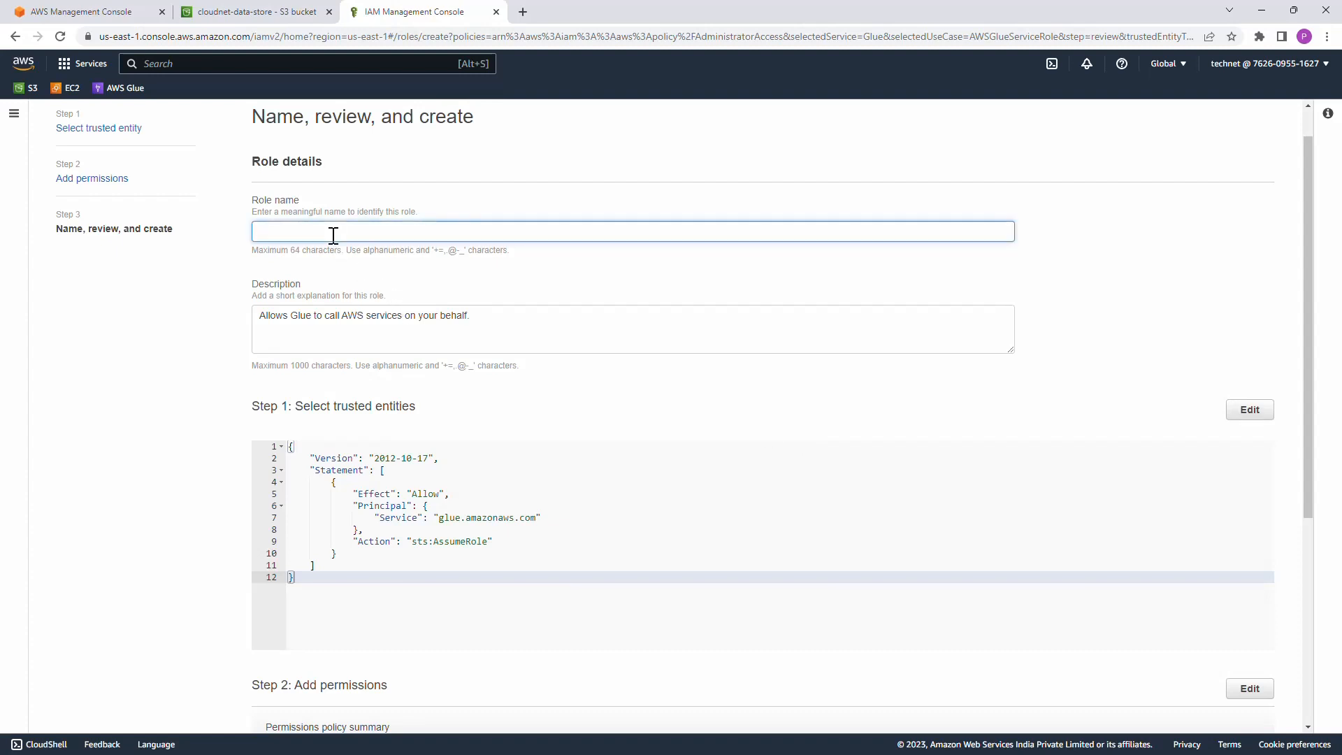
pyautogui.write('dq_demo_role')
pyautogui.hotkey('ctrl', 'a')
pyautogui.hotkey('ctrl', 'c')
pyautogui.click(433, 335)
pyautogui.hotkey('ctrl', 'a')
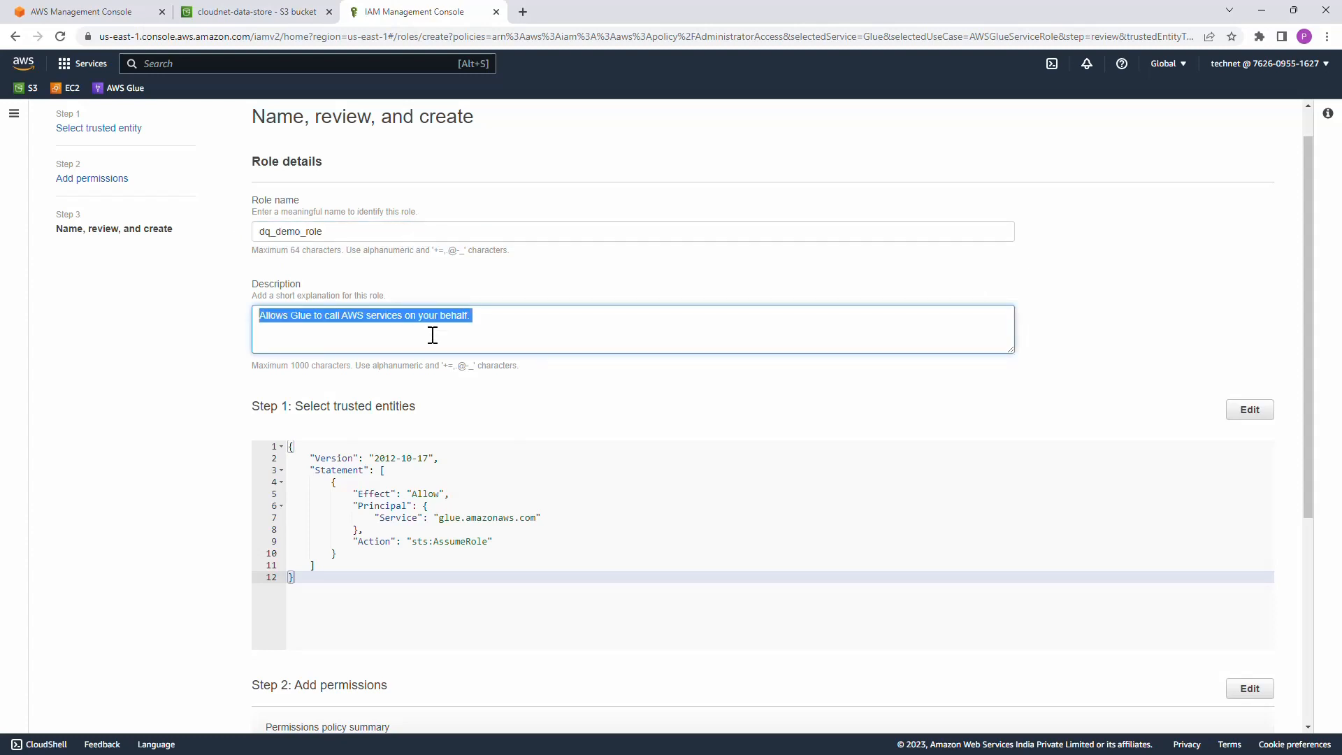
pyautogui.hotkey('ctrl', 'v')
pyautogui.write('- to be deleted')
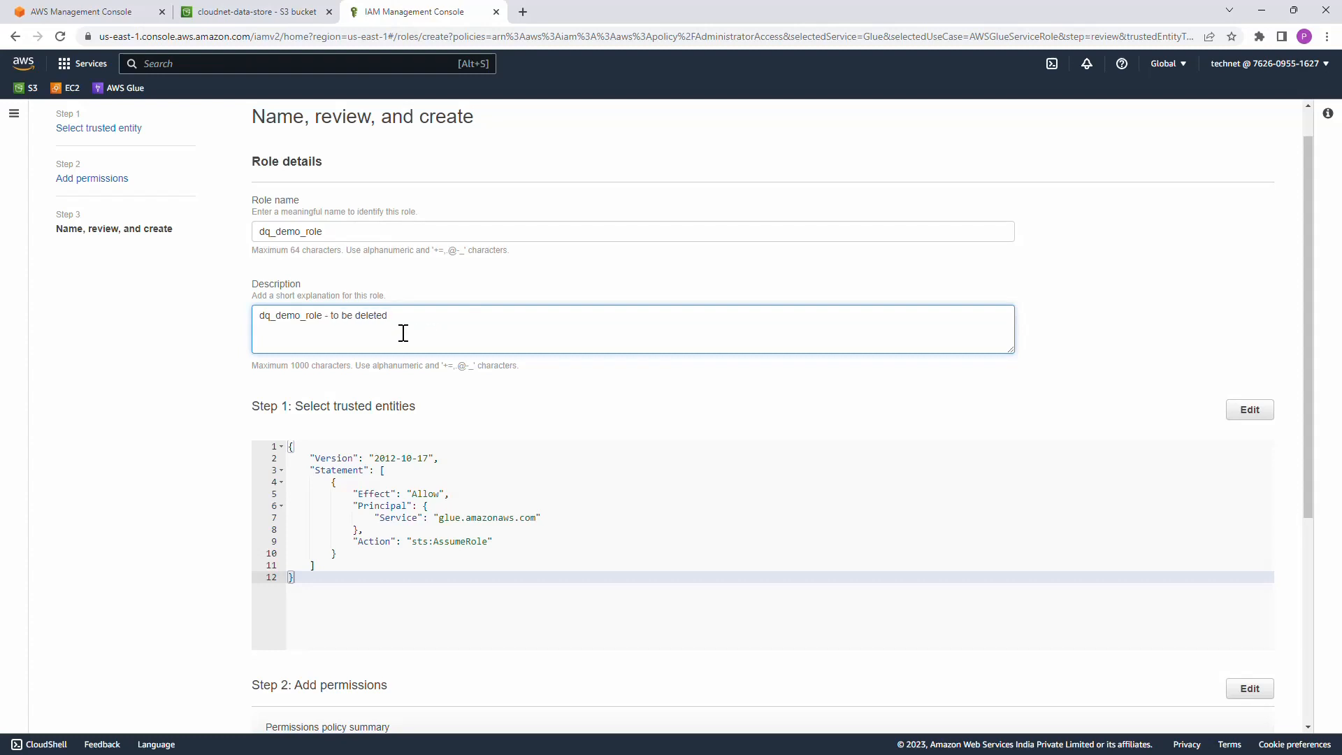
# Step: Create the role and look it up in the roles list by searching for dq_
pyautogui.scroll(-1, 403, 332)
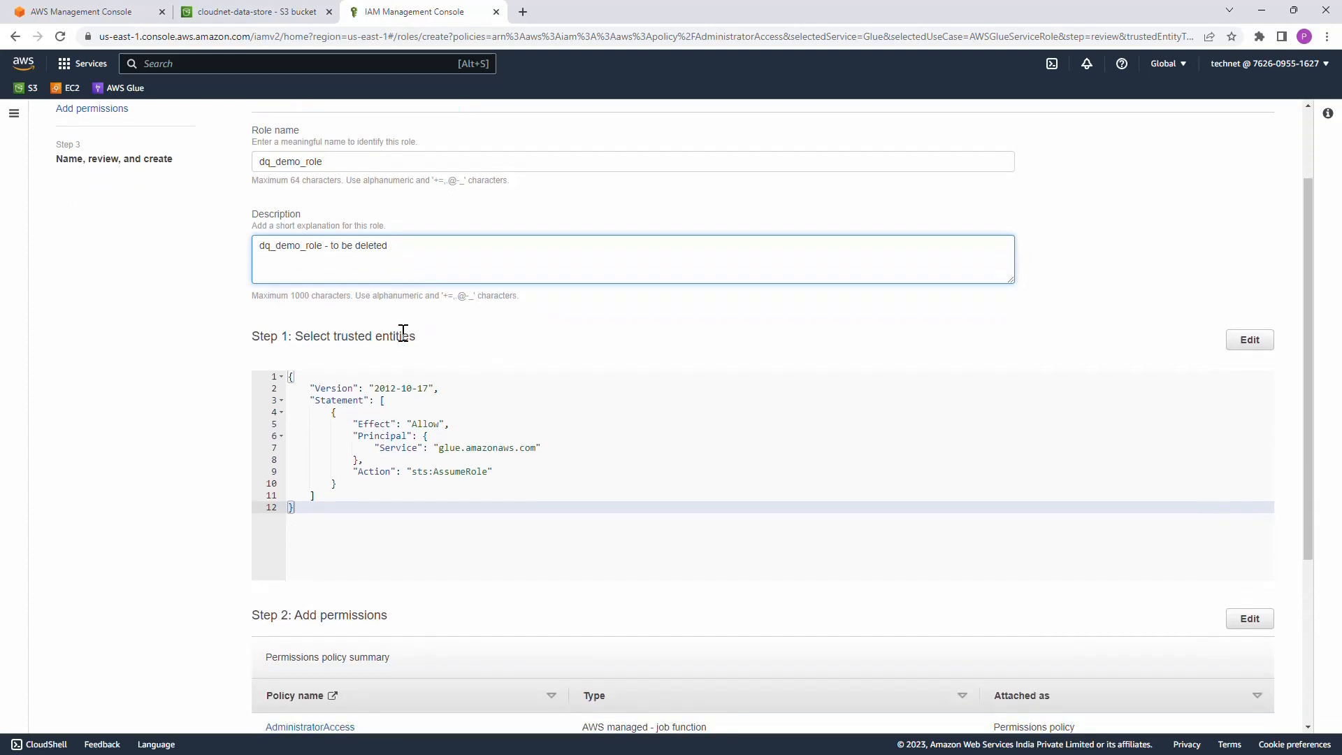
pyautogui.scroll(-4, 404, 333)
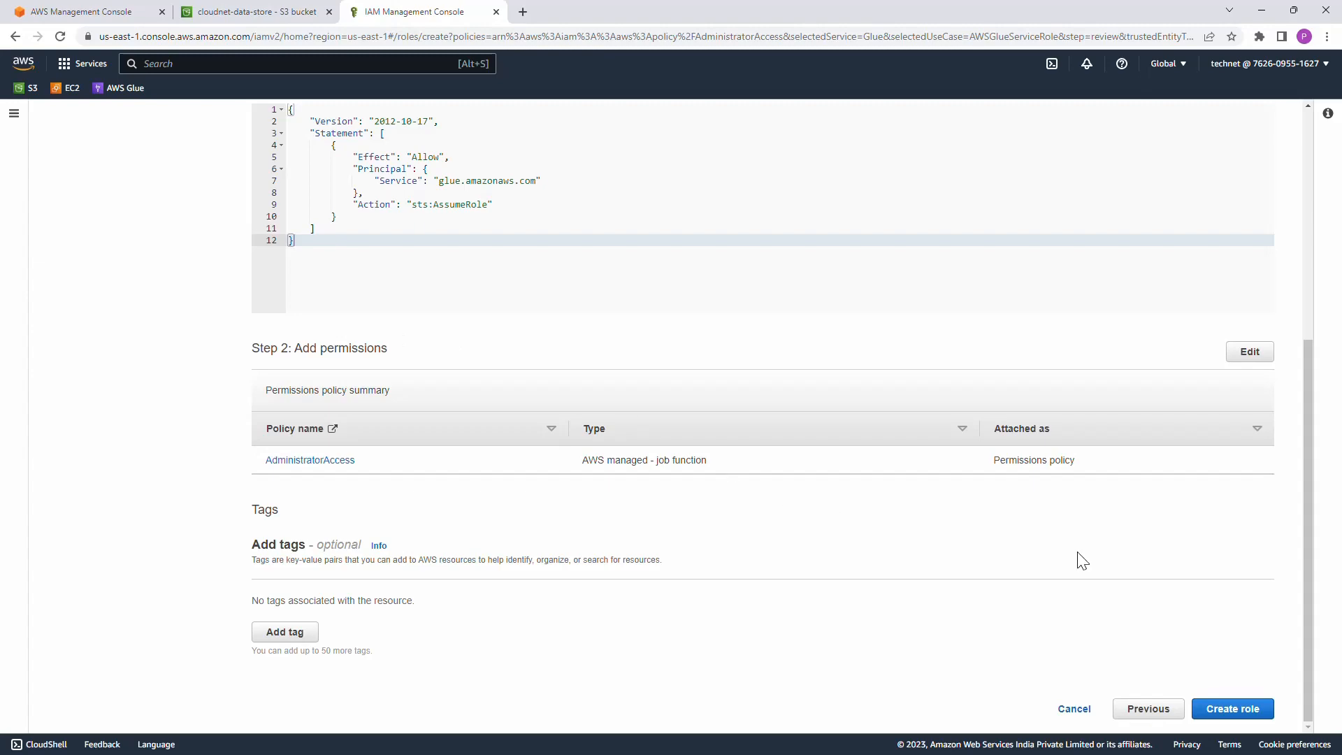
pyautogui.click(1233, 709)
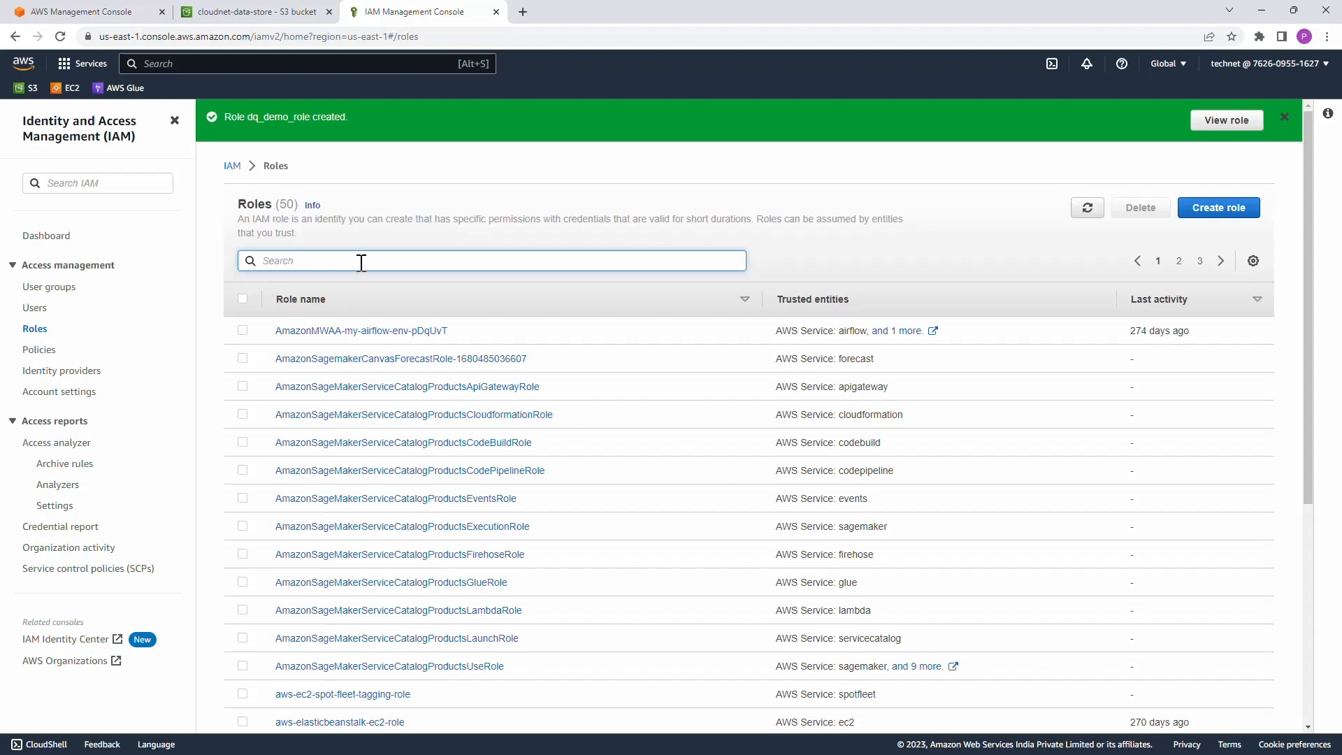
pyautogui.write('dq_')
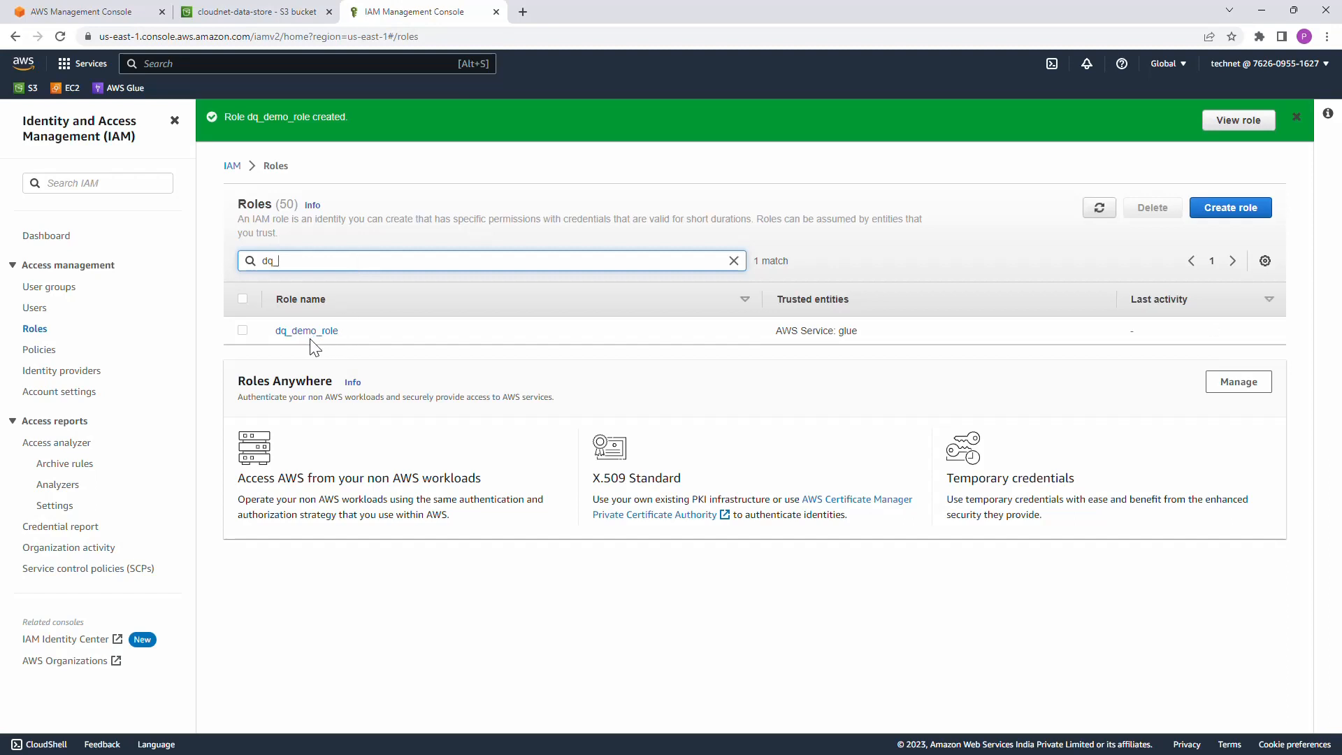
# Step: Close the IAM tab and open the input_data/sales_csv folder in the cloudnet-data-store bucket
pyautogui.hotkey('ctrl', 'w')
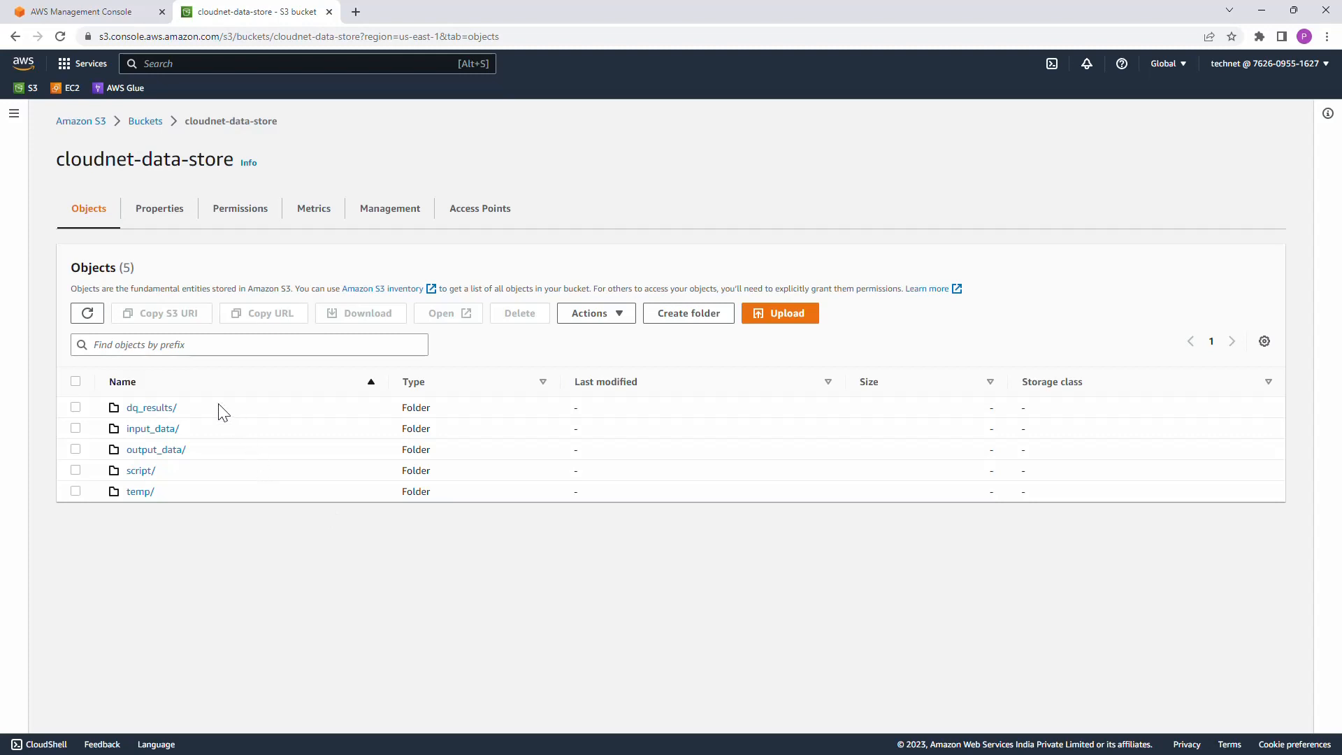
pyautogui.click(166, 430)
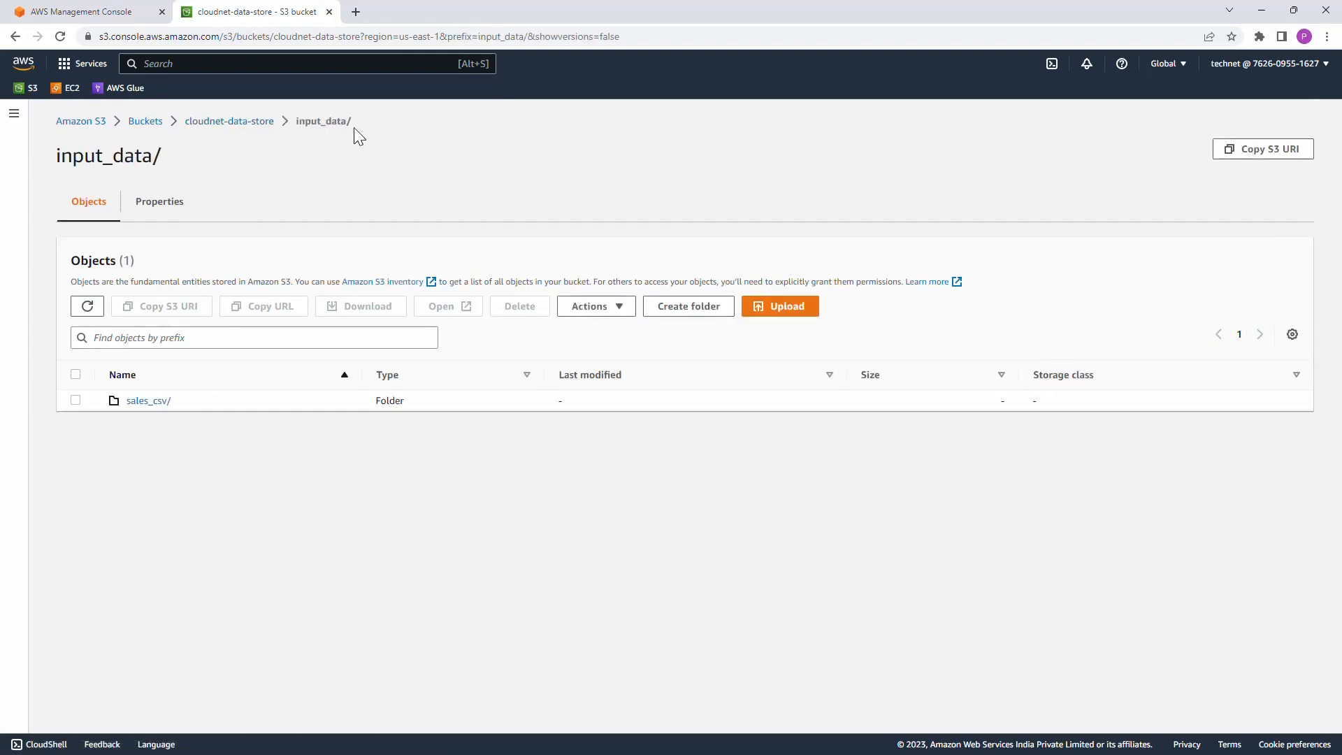
pyautogui.click(156, 402)
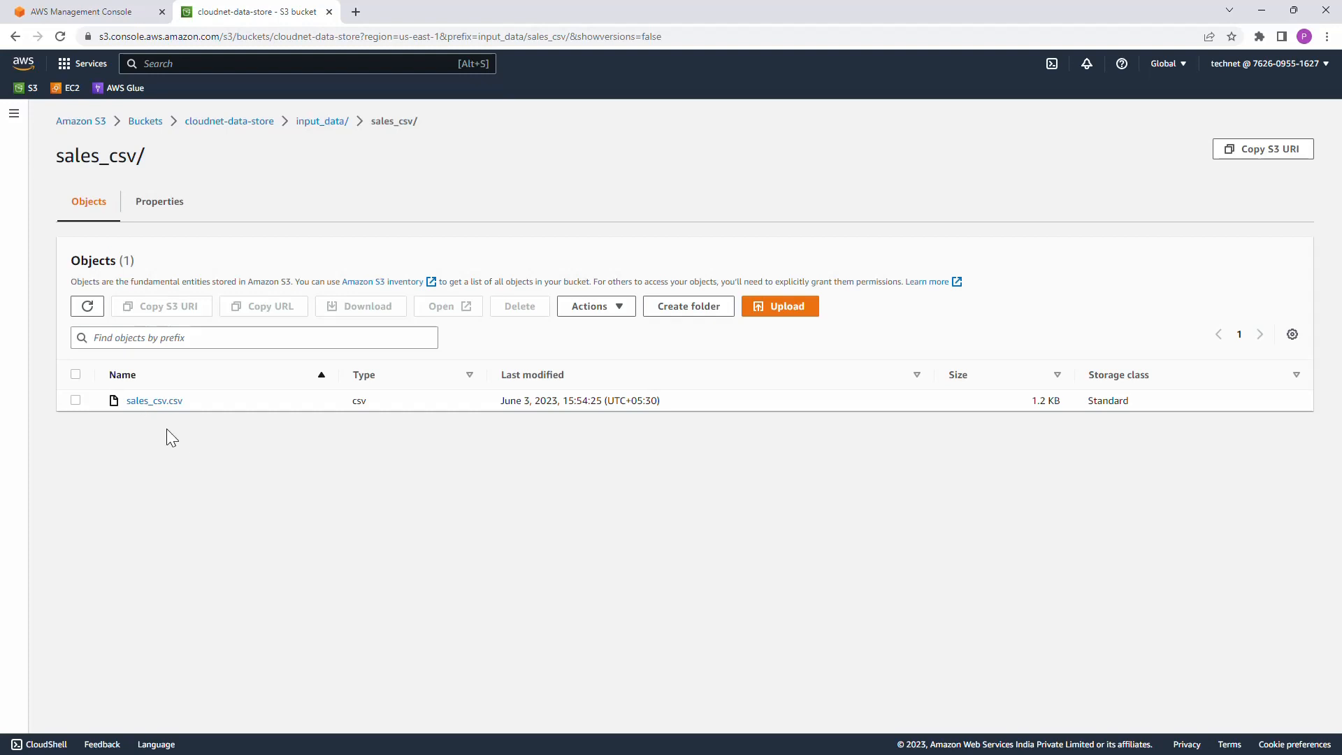
# Step: Find AWS Glue, open it in a new browser tab and display the Data Catalog databases
pyautogui.click(237, 62)
pyautogui.write('glue')
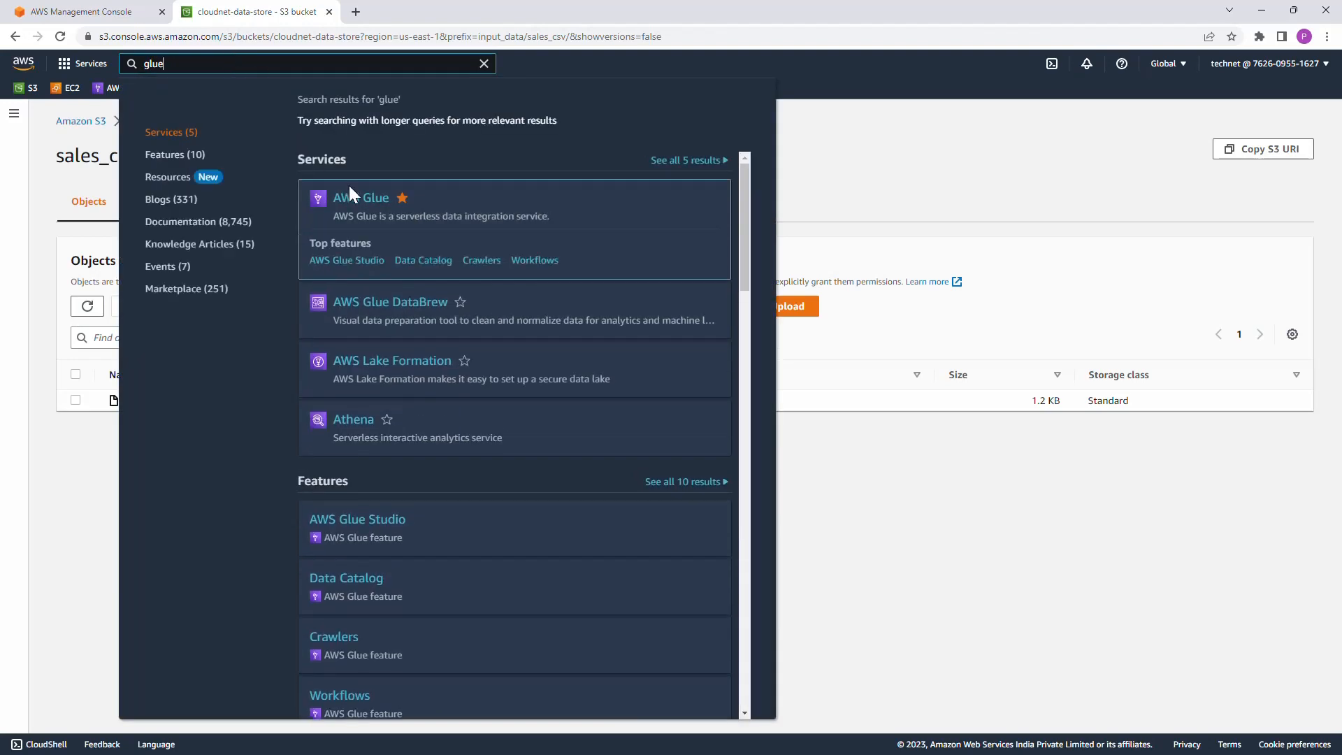
pyautogui.rightClick(353, 196)
pyautogui.click(404, 203)
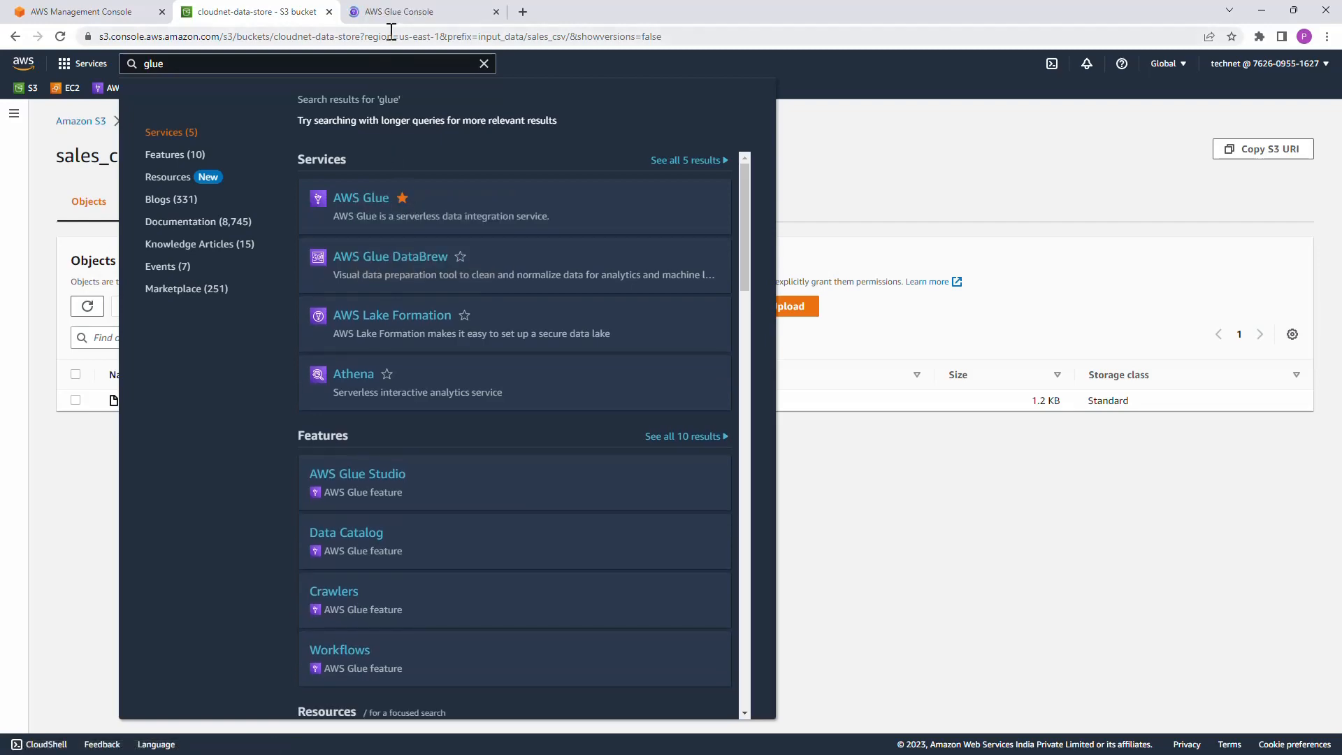
pyautogui.click(482, 64)
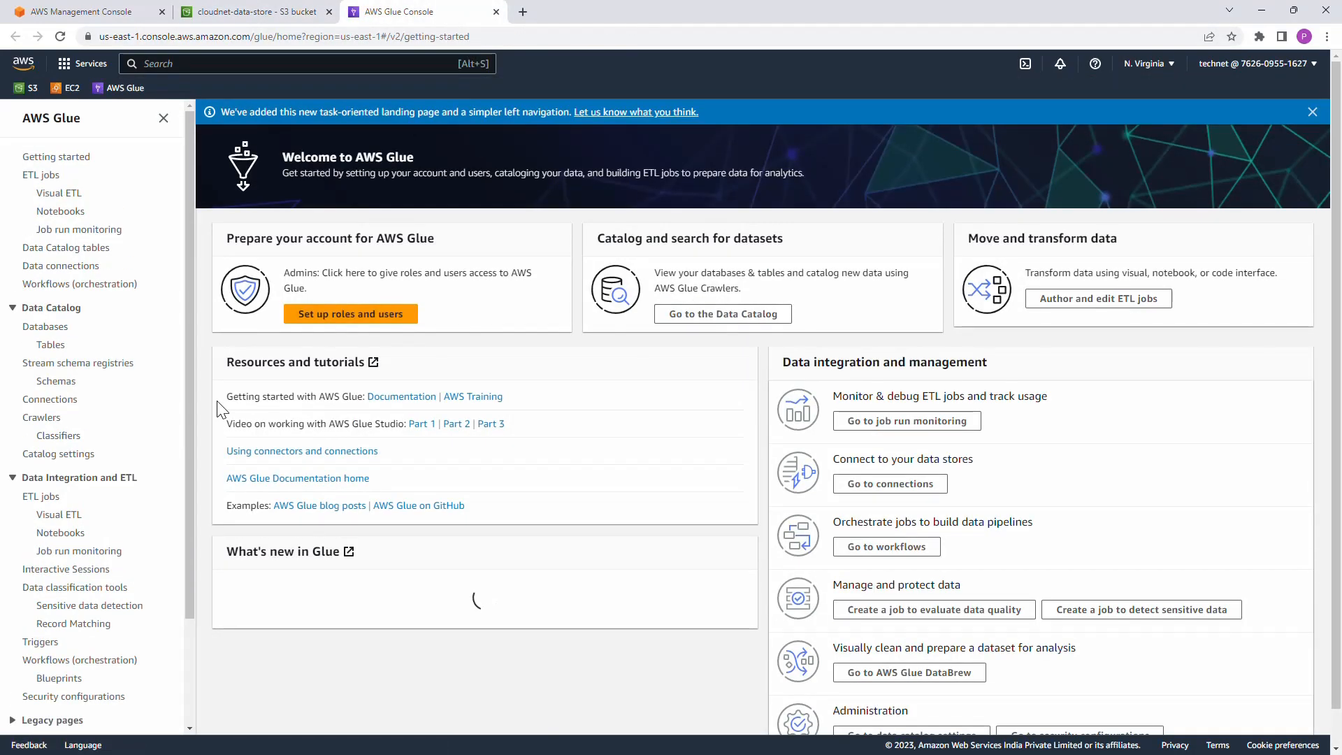
pyautogui.click(47, 327)
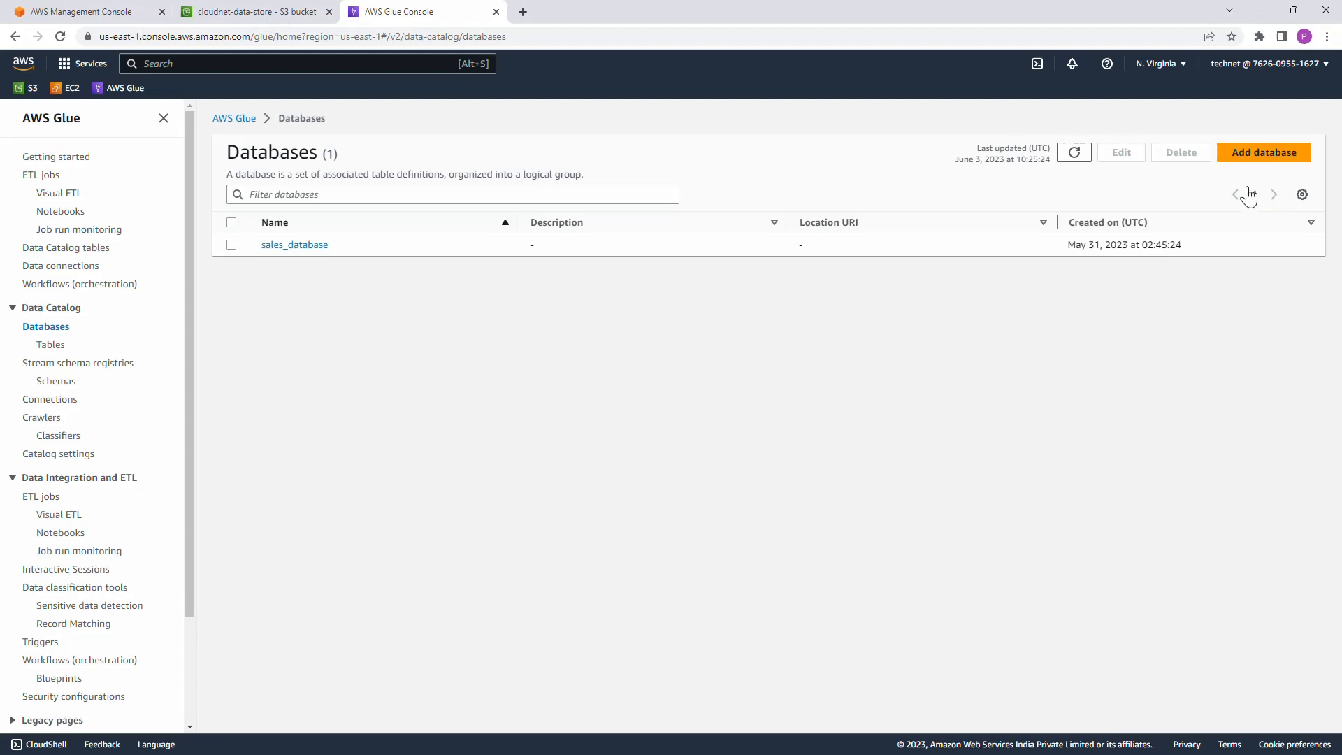
pyautogui.click(1265, 155)
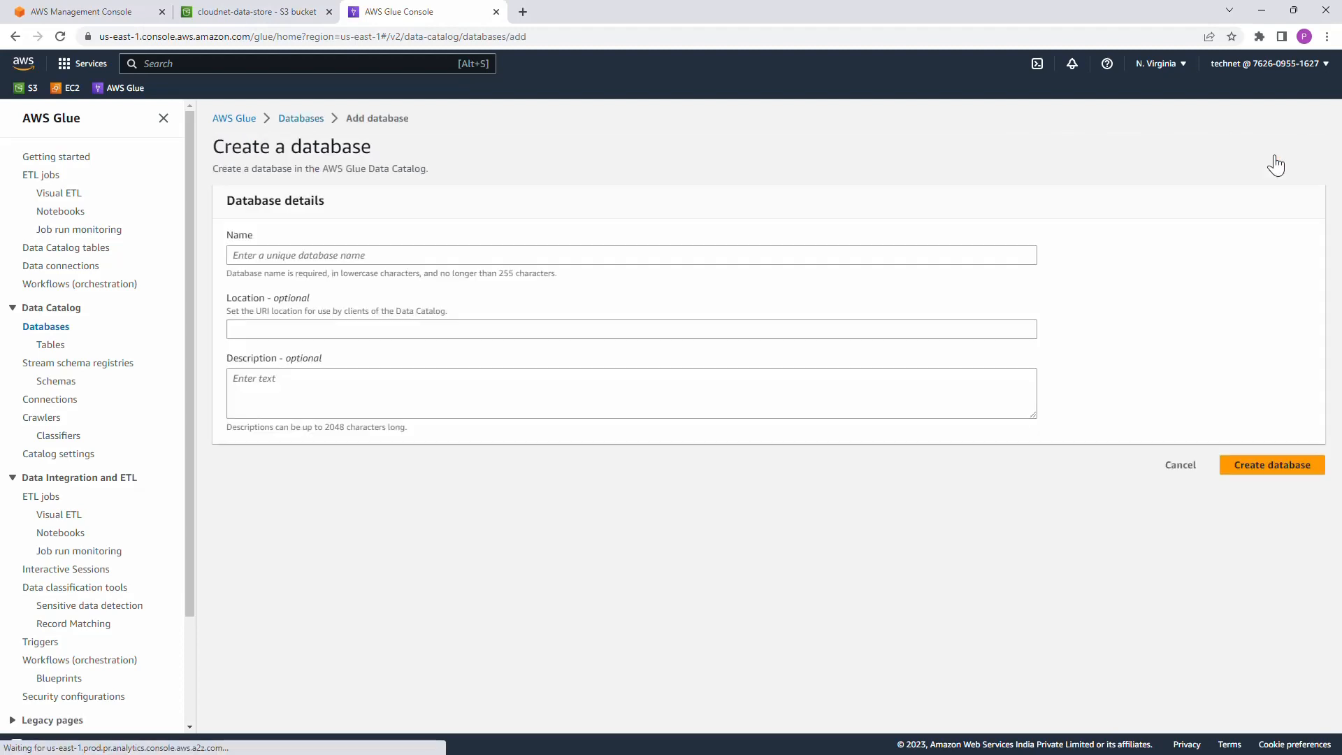
pyautogui.click(397, 260)
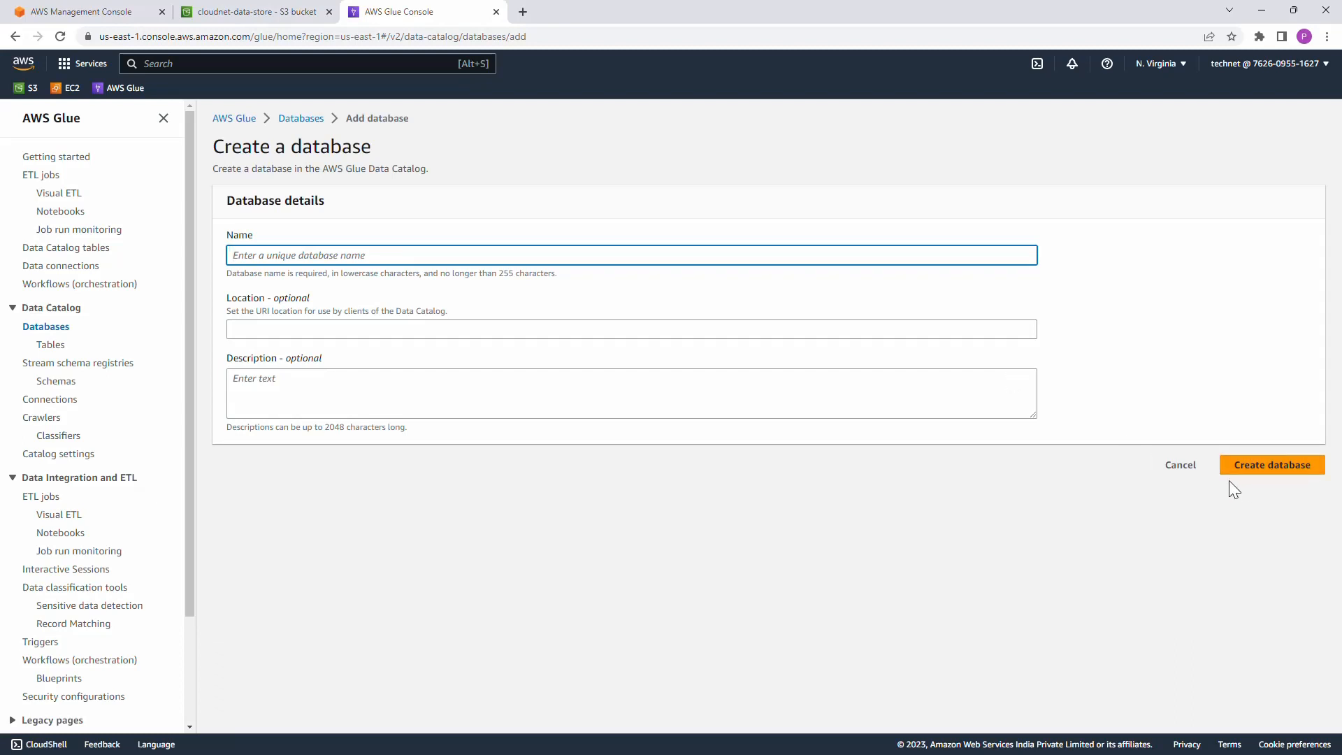
pyautogui.click(1180, 468)
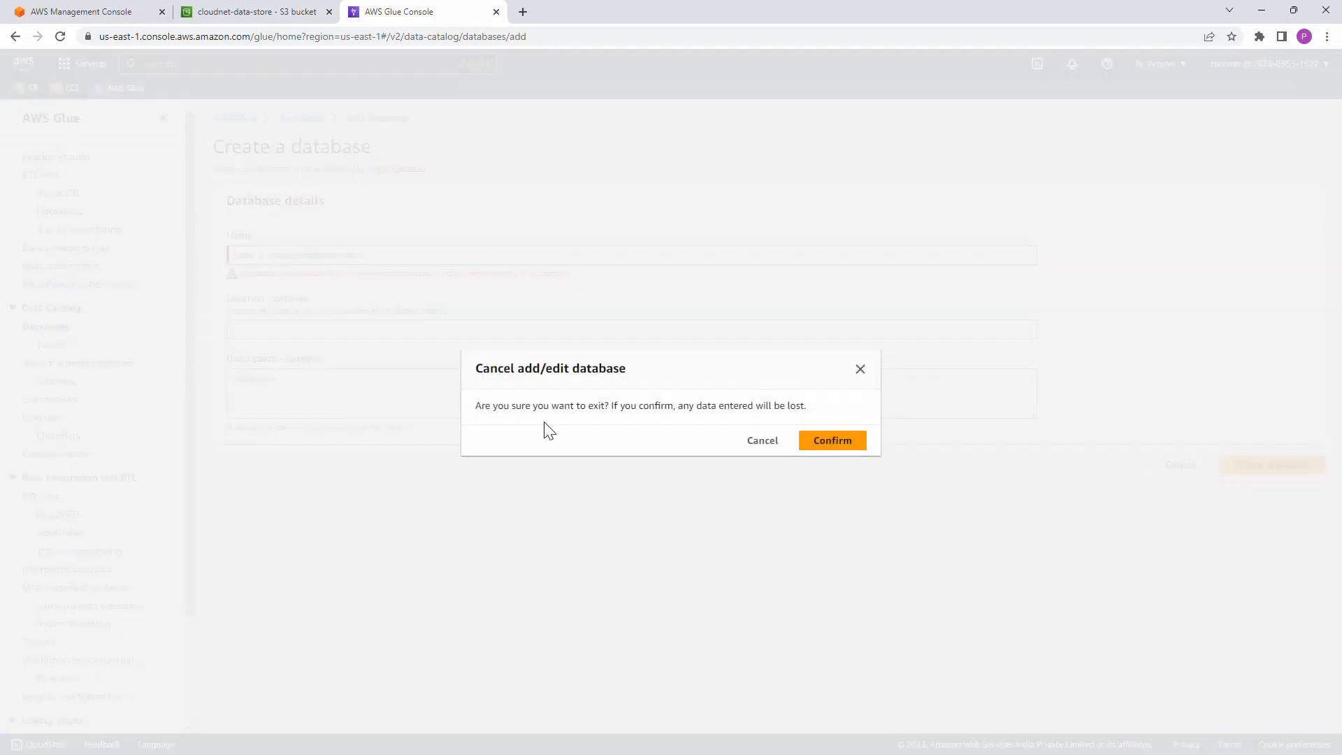
pyautogui.click(831, 442)
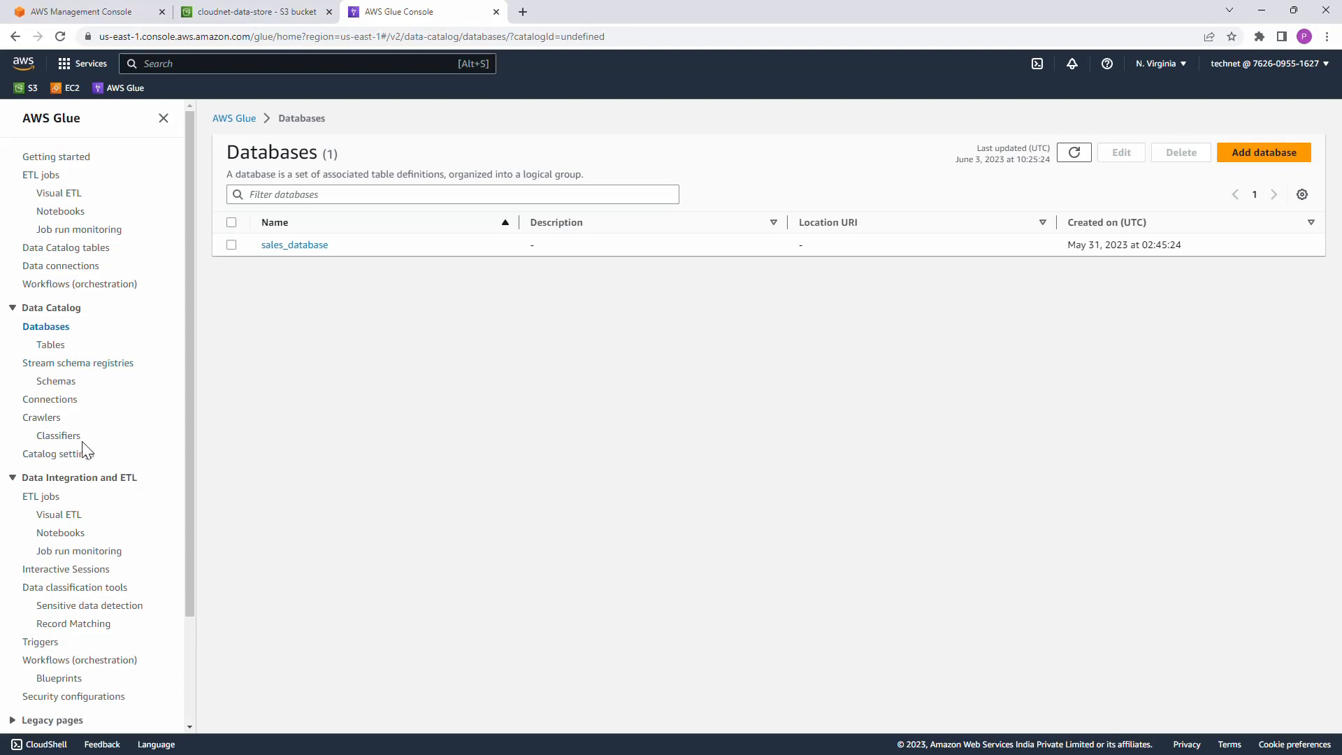
# Step: Start a new crawler in the Data Catalog, name it sales_crawler and proceed to its data sources
pyautogui.click(49, 419)
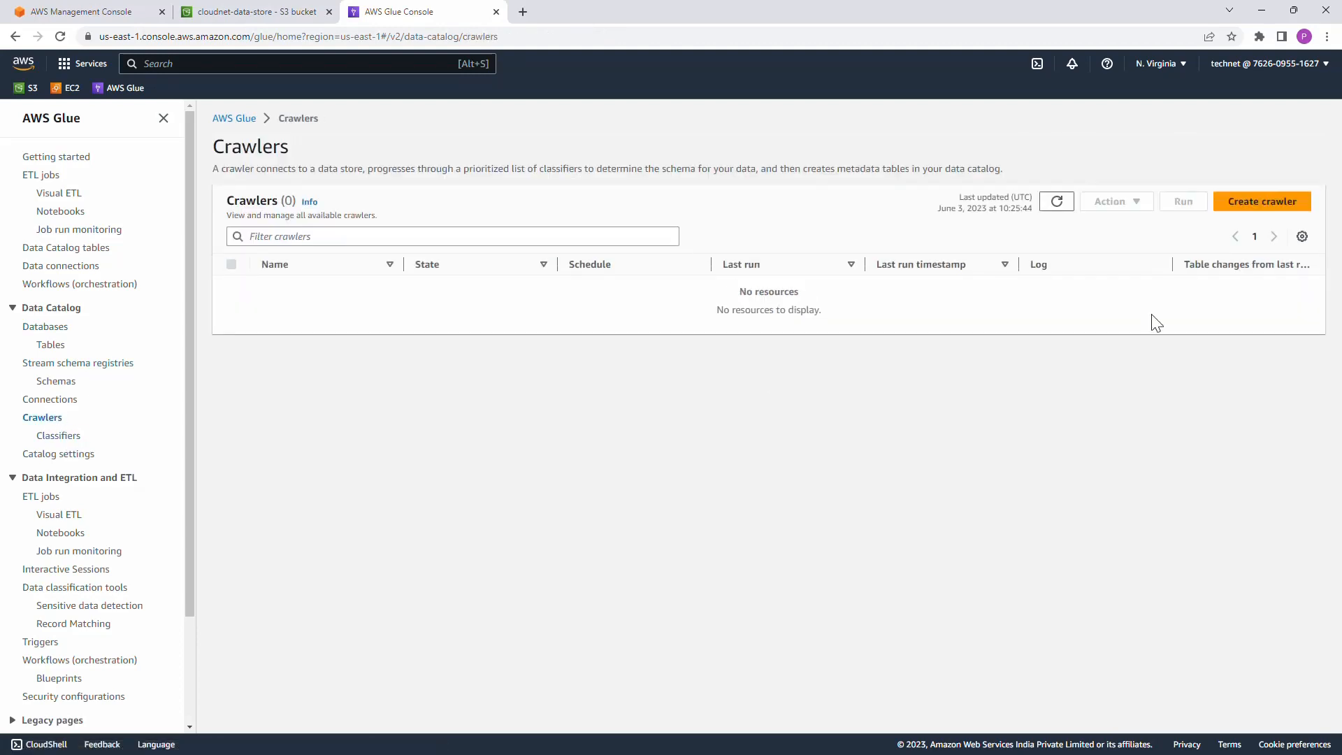
pyautogui.click(1262, 202)
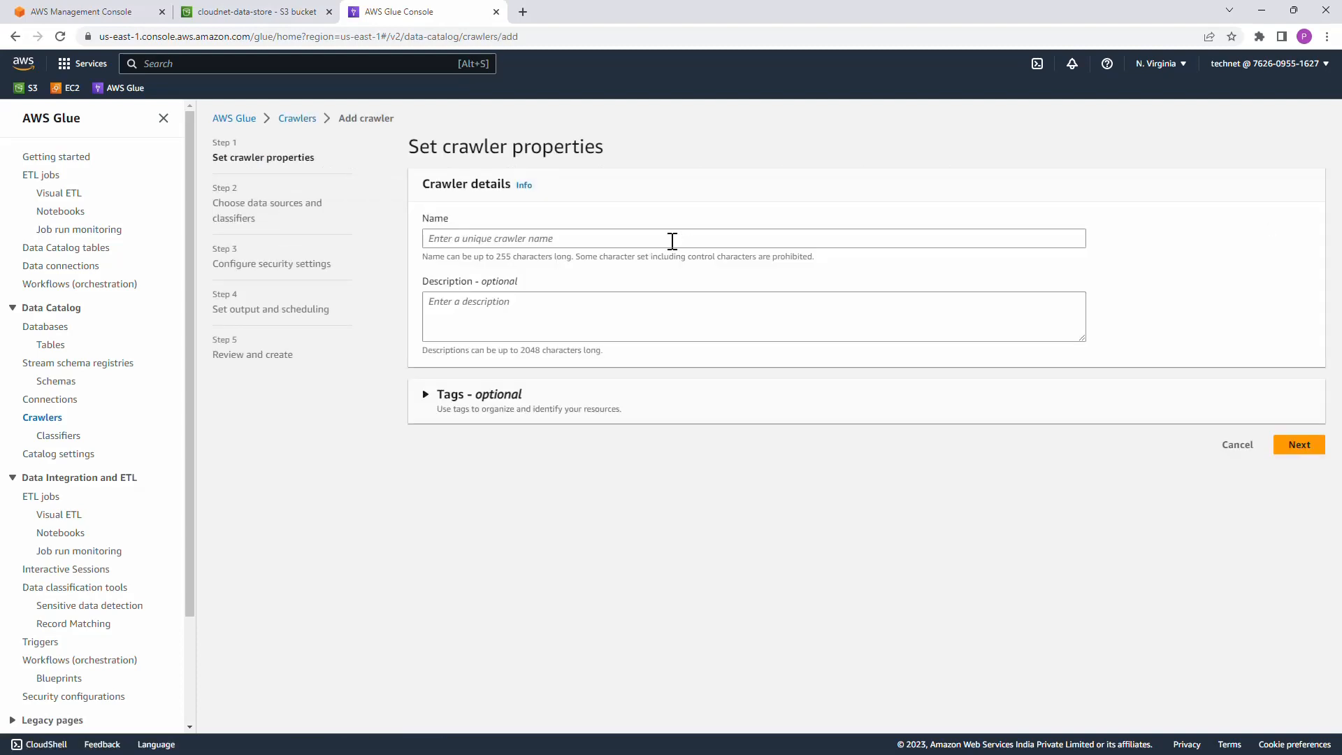
pyautogui.click(645, 236)
pyautogui.write('sa')
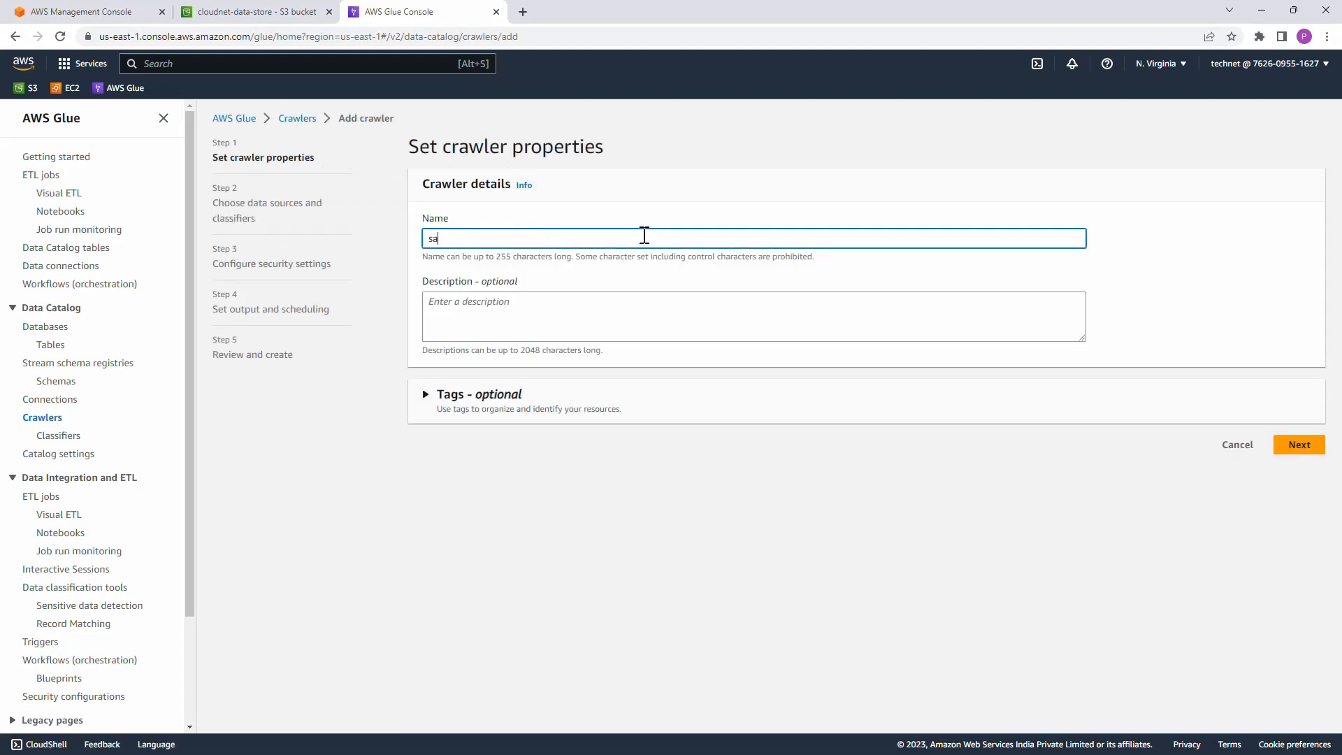
pyautogui.write('les_crawler')
pyautogui.click(1299, 445)
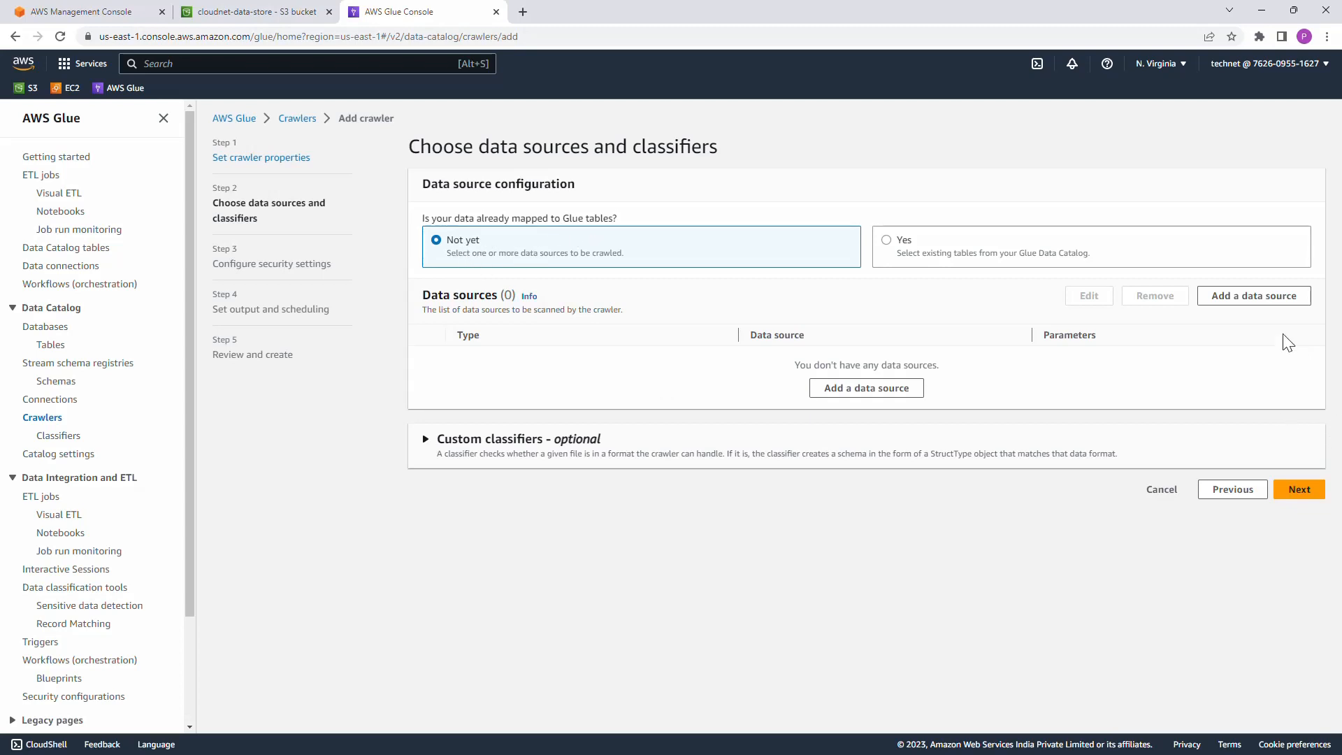
# Step: Add the S3 data source s3://cloudnet-data-store/input_data/sales_csv/ to the crawler and continue to the security settings
pyautogui.click(1254, 299)
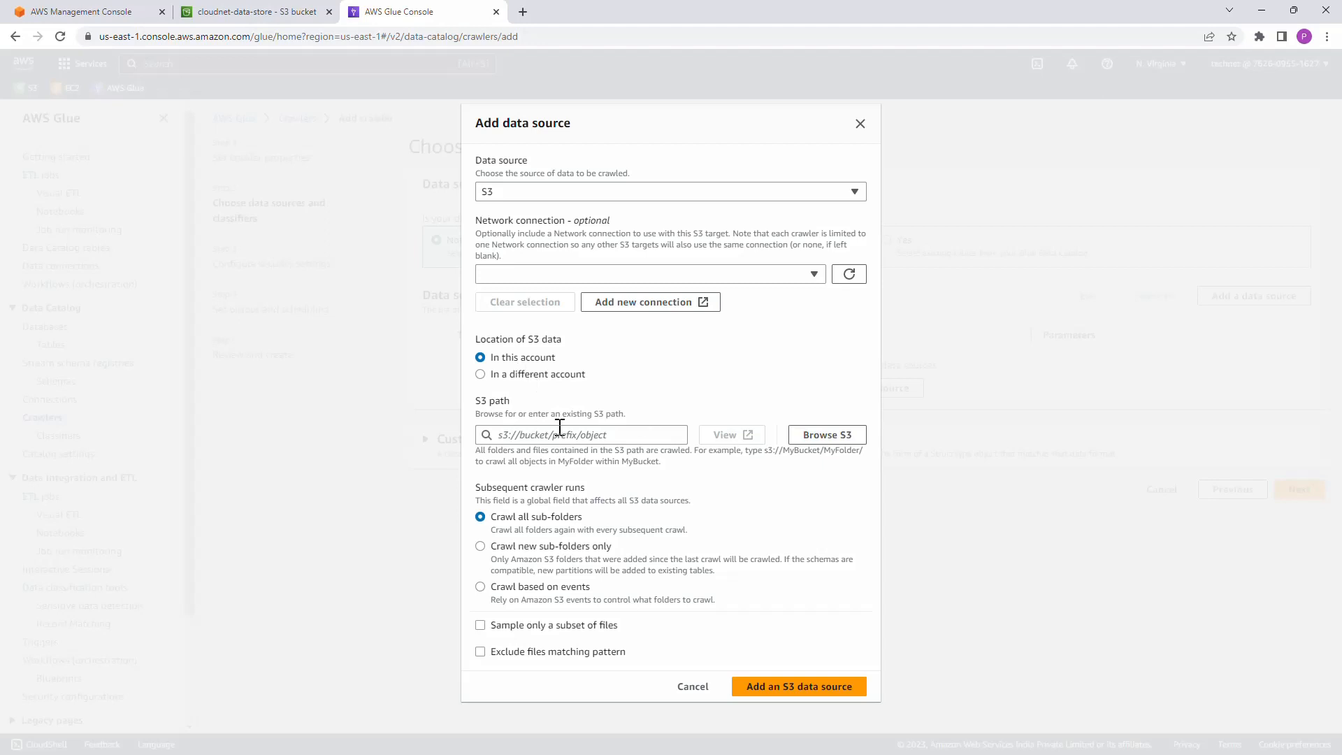
pyautogui.click(845, 442)
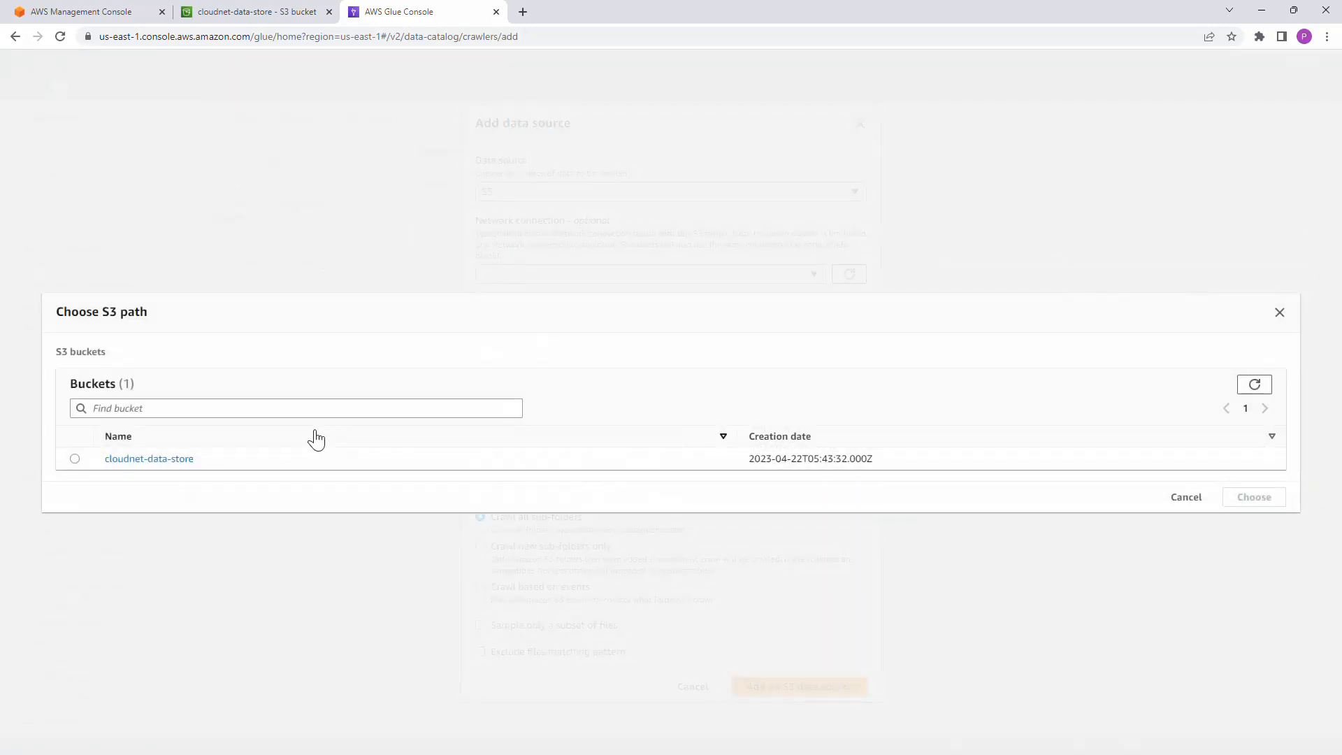
pyautogui.click(168, 459)
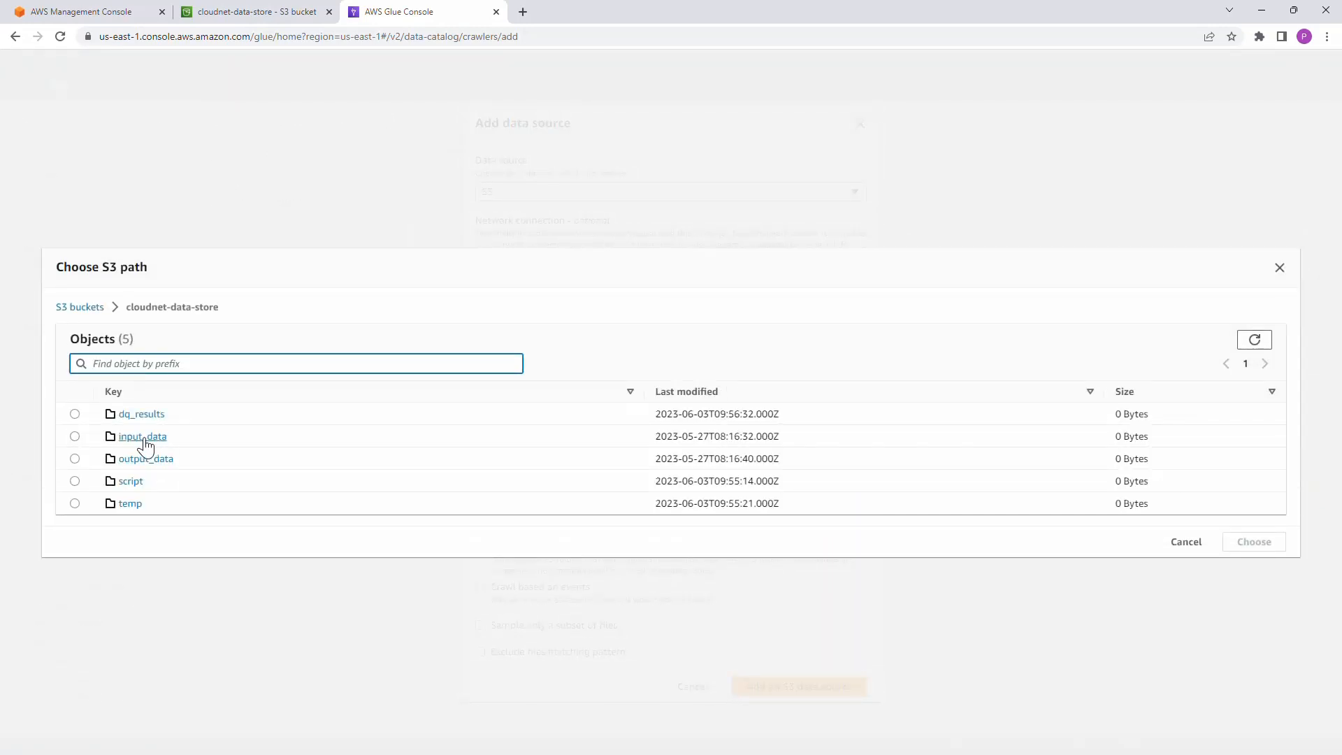
pyautogui.click(143, 437)
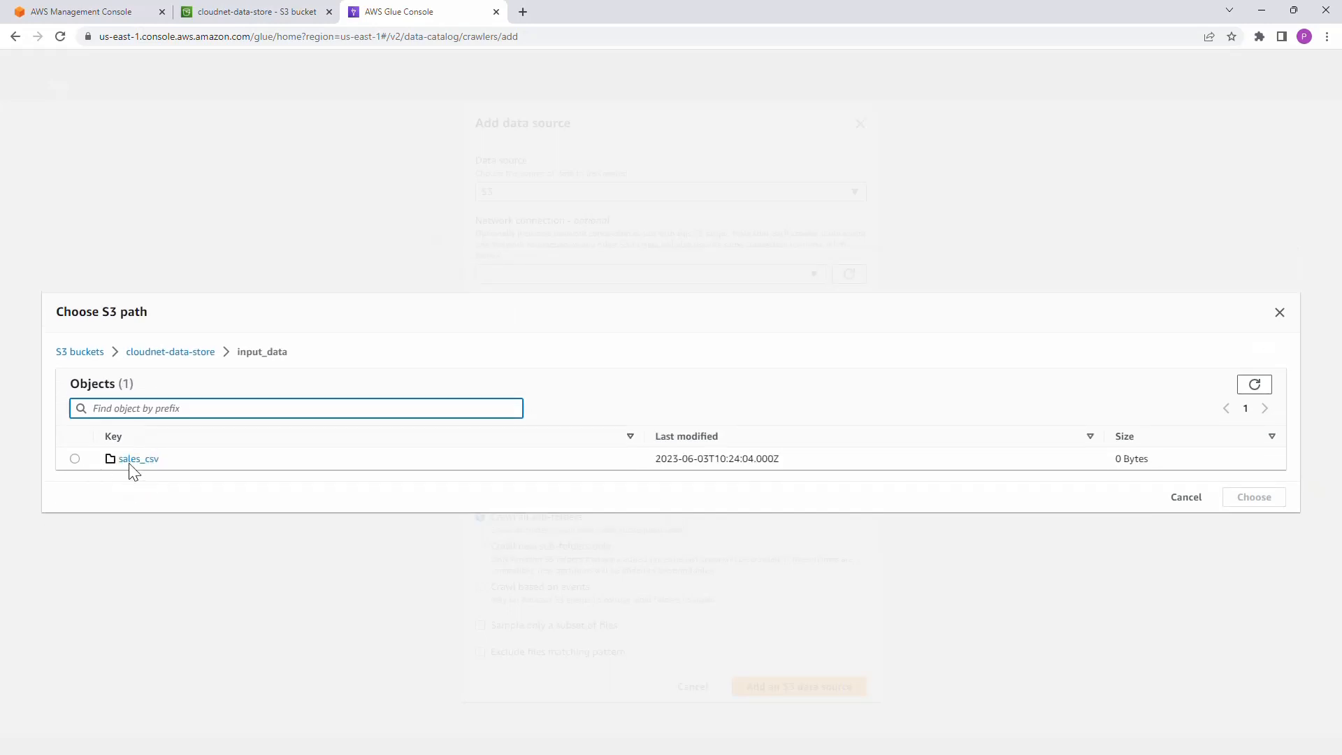
pyautogui.click(75, 460)
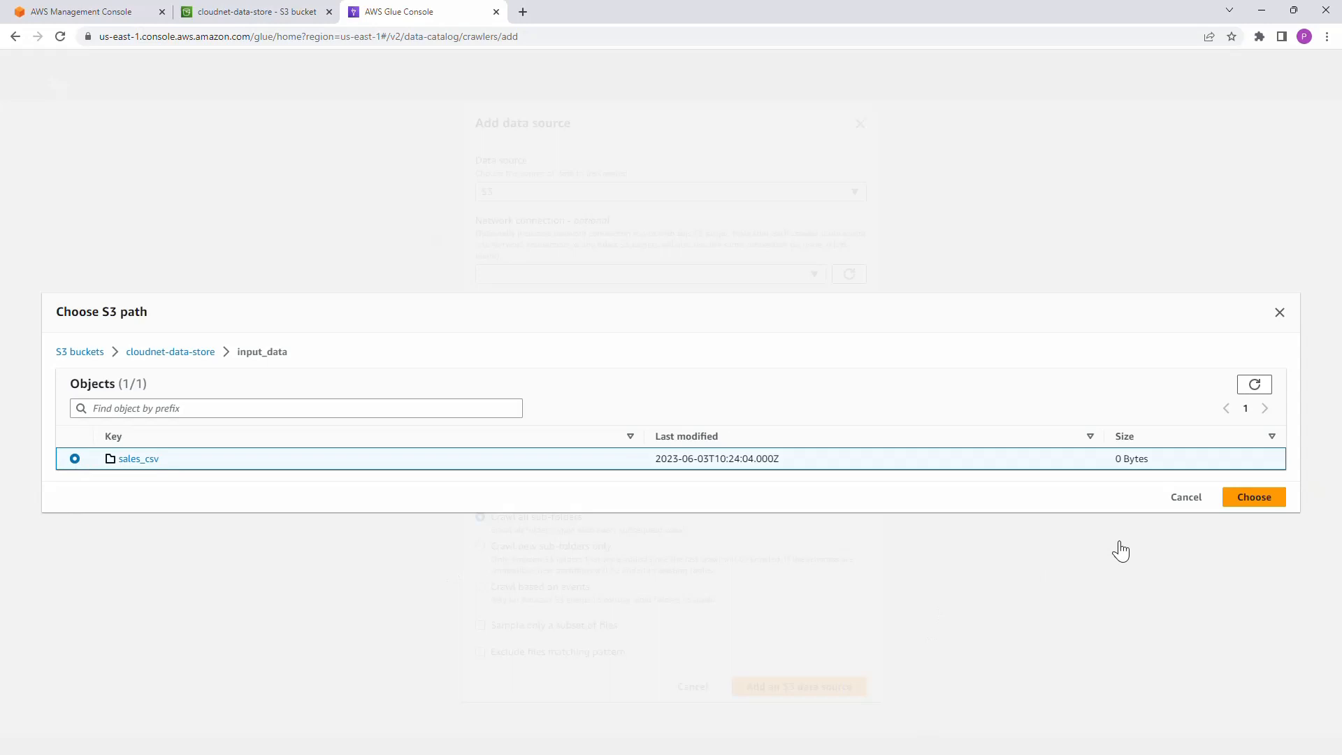
pyautogui.click(1255, 501)
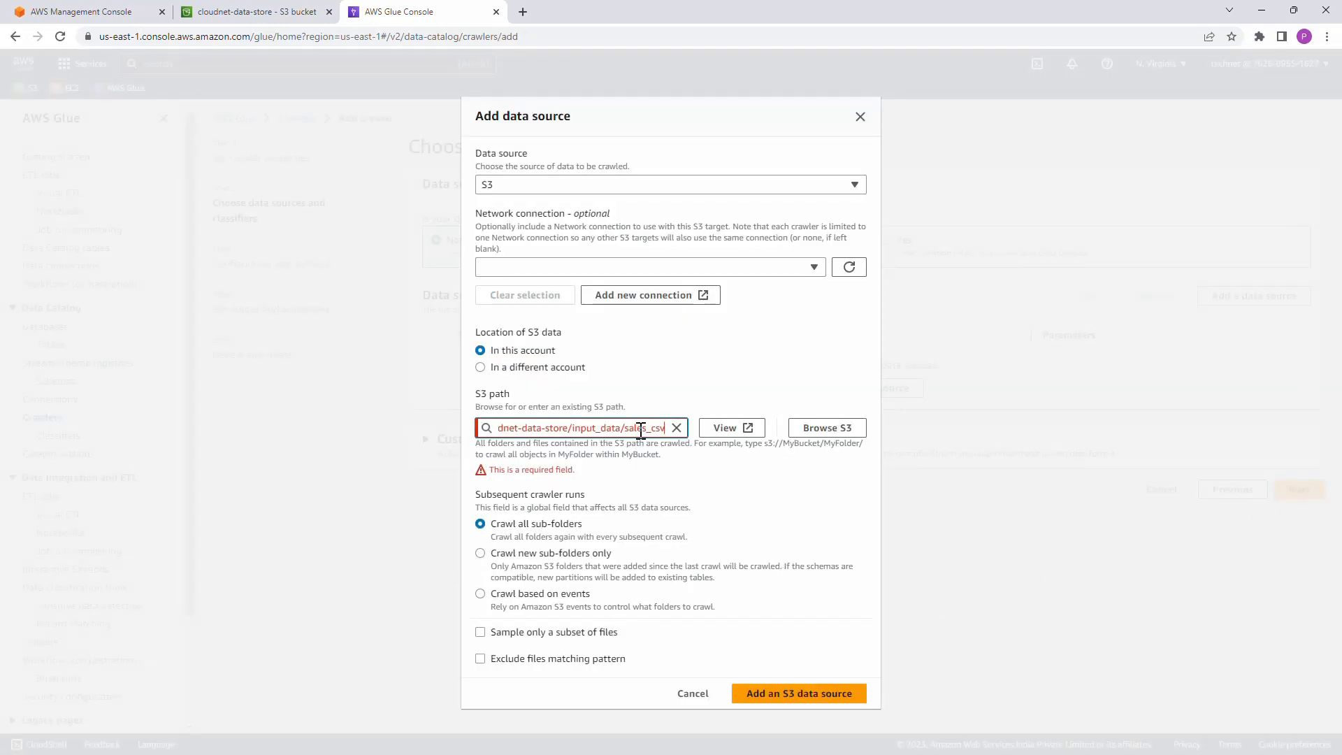
pyautogui.write('/')
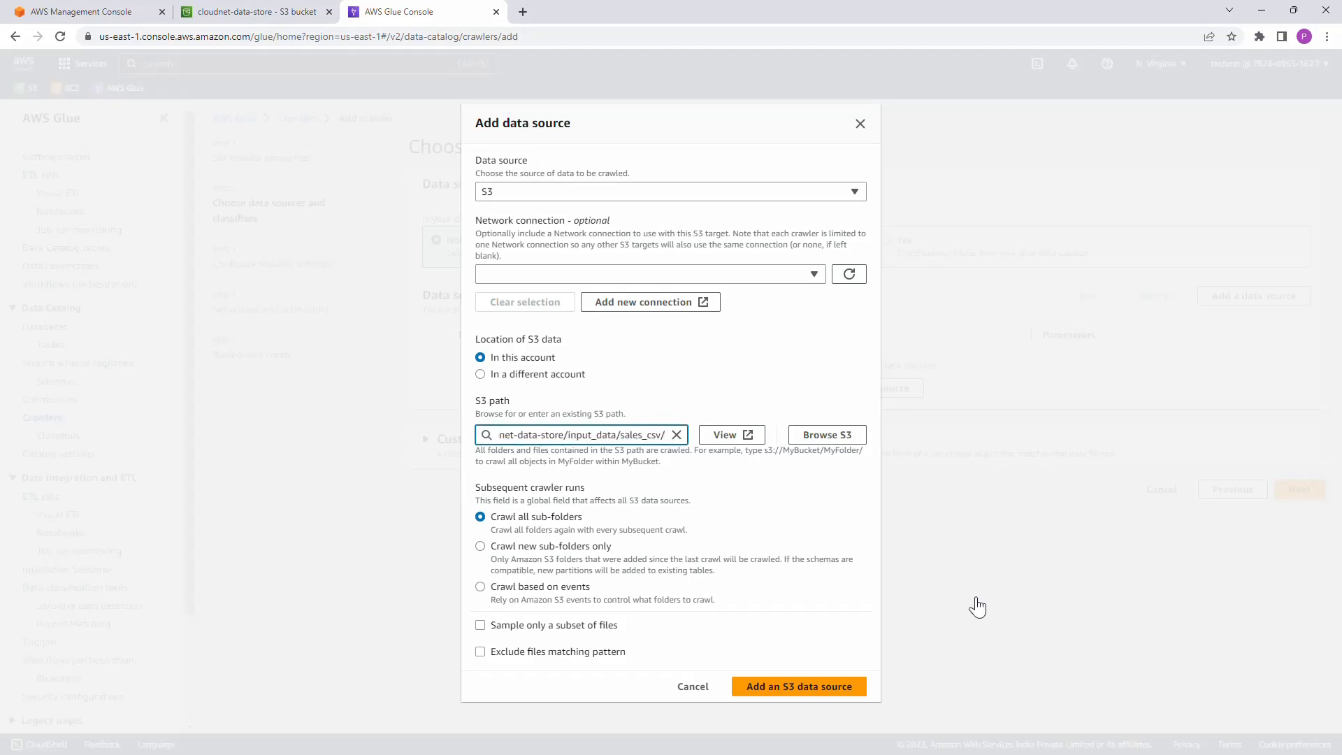
pyautogui.click(825, 692)
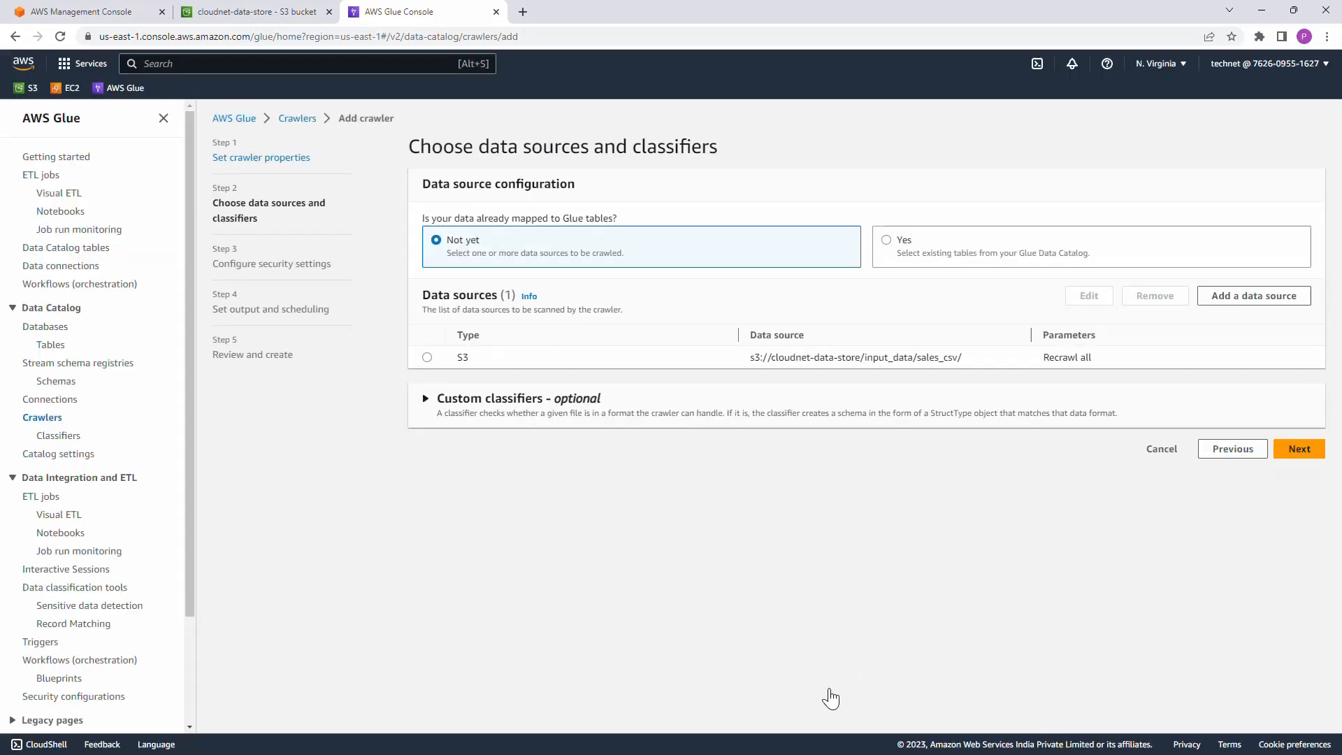
pyautogui.click(1299, 453)
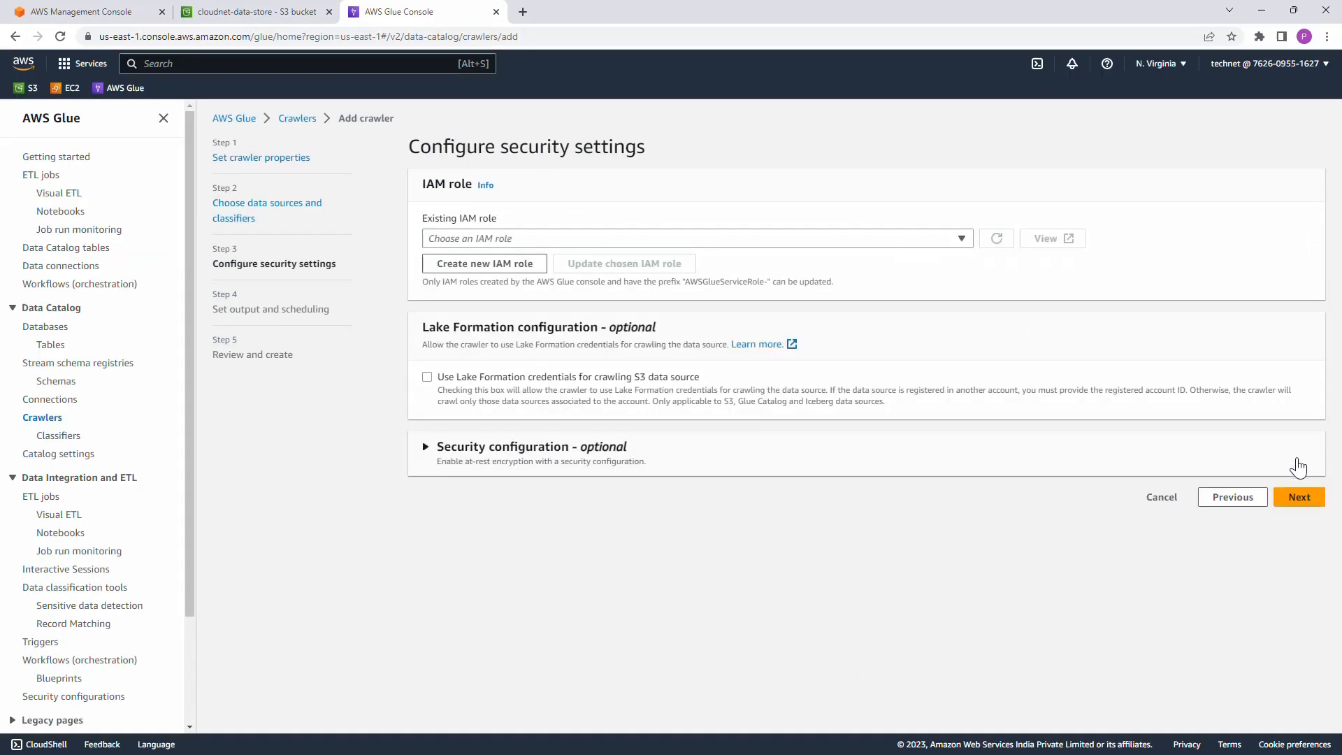
# Step: Assign the existing IAM role dq_demo_role to the crawler and continue to the output settings
pyautogui.click(538, 241)
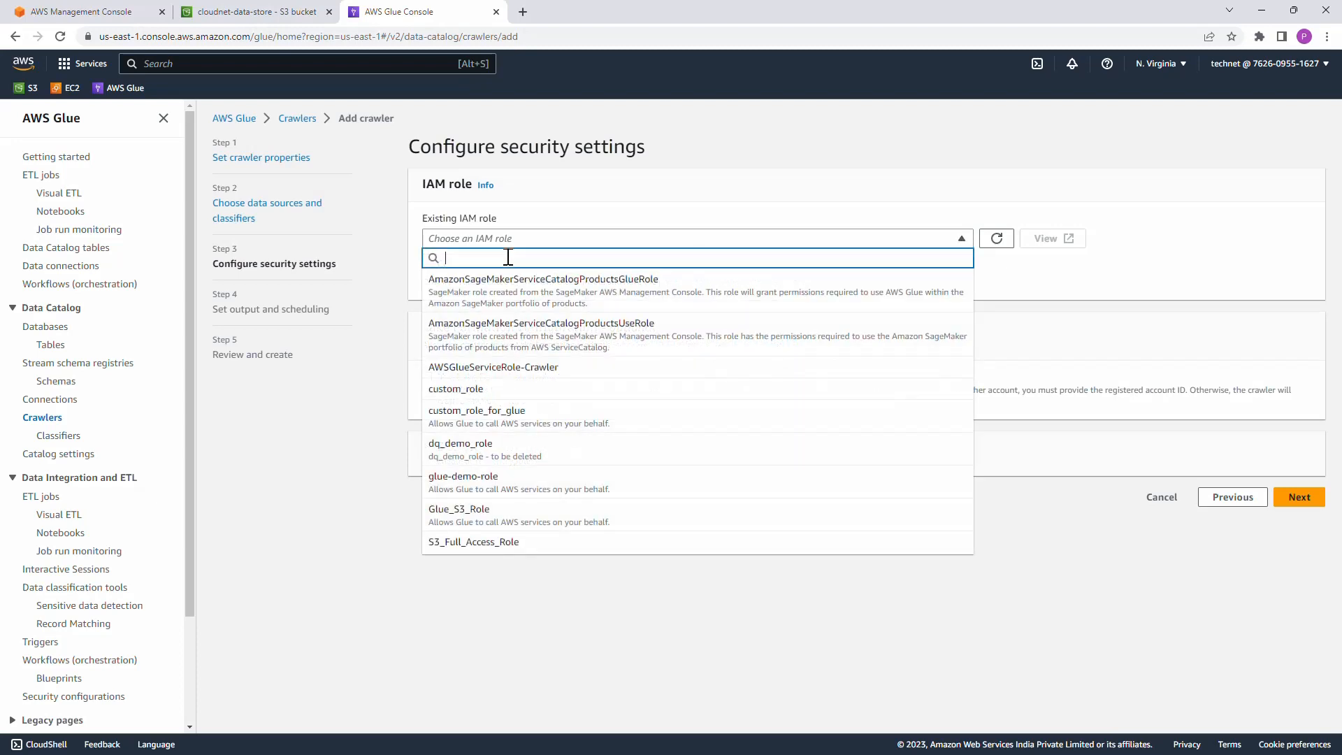
pyautogui.write('dq_dem')
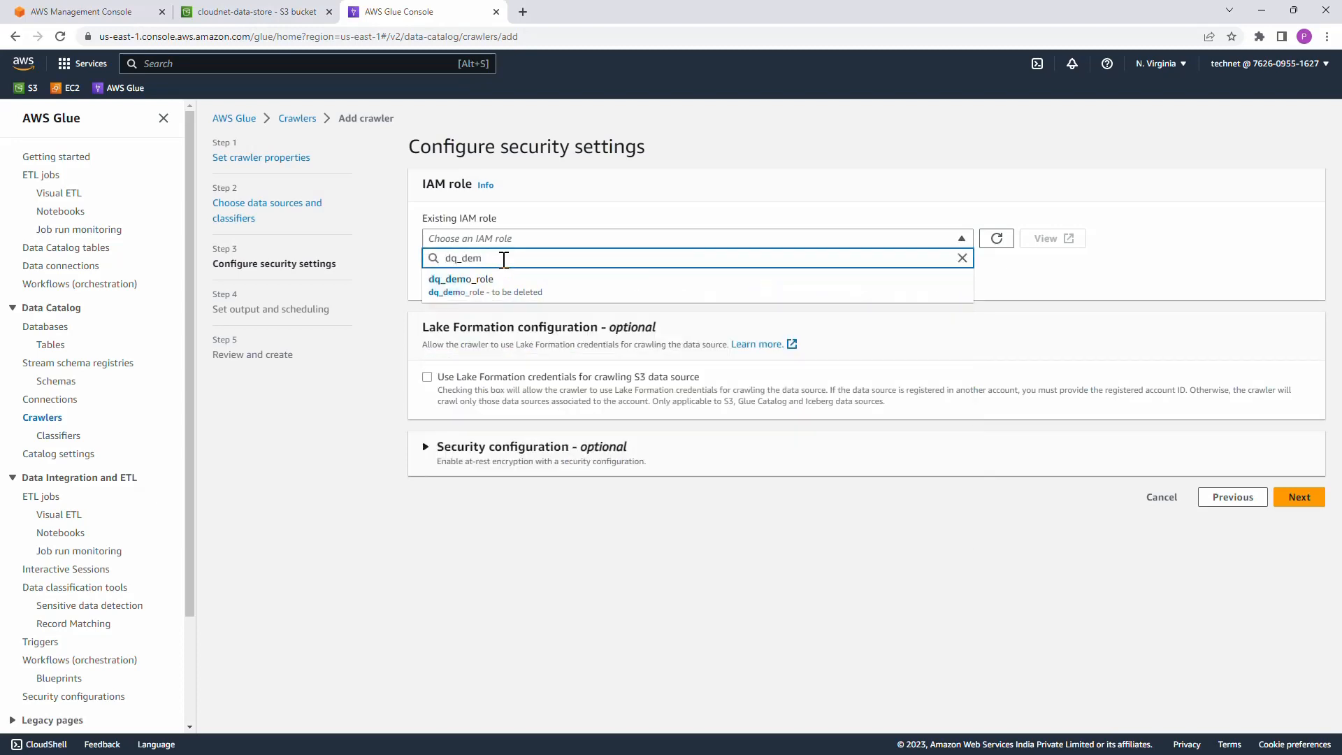
pyautogui.click(482, 289)
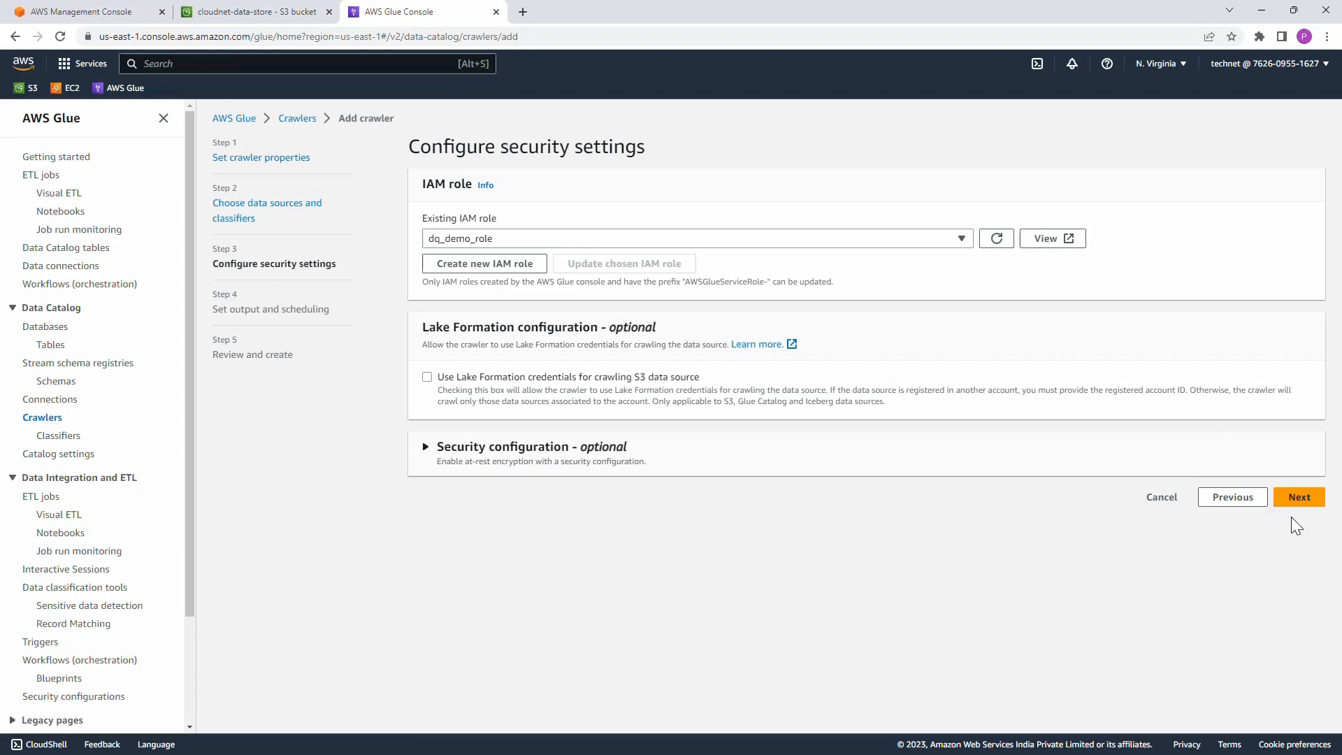
pyautogui.click(1299, 497)
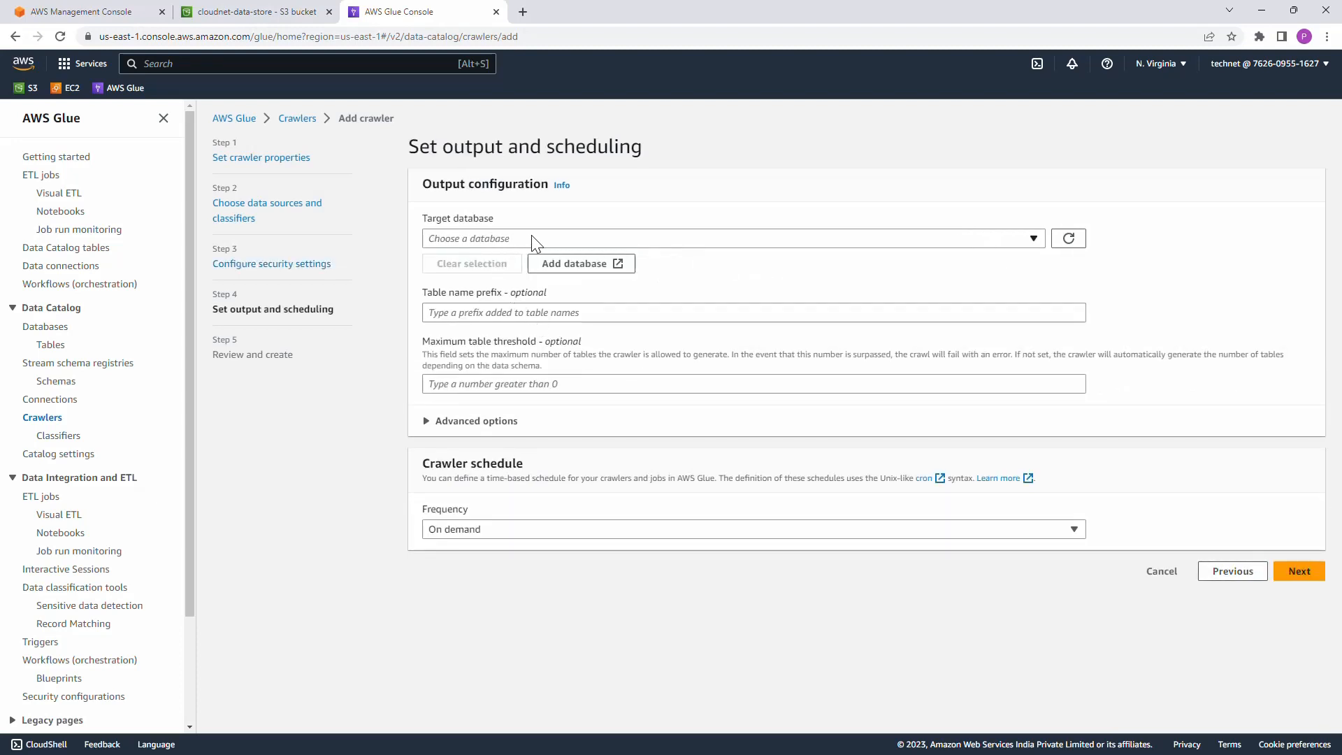
# Step: Set sales_database as the crawler's target database and create the crawler
pyautogui.click(567, 244)
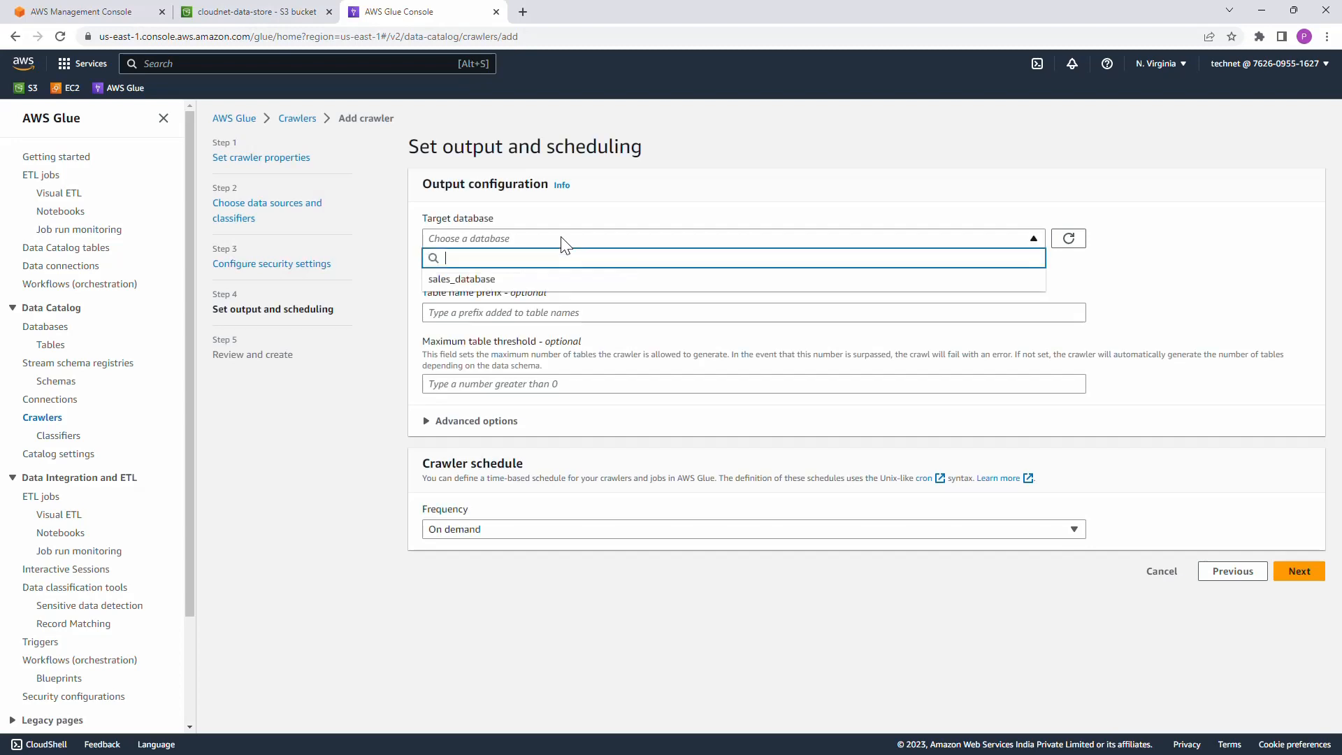
pyautogui.click(454, 280)
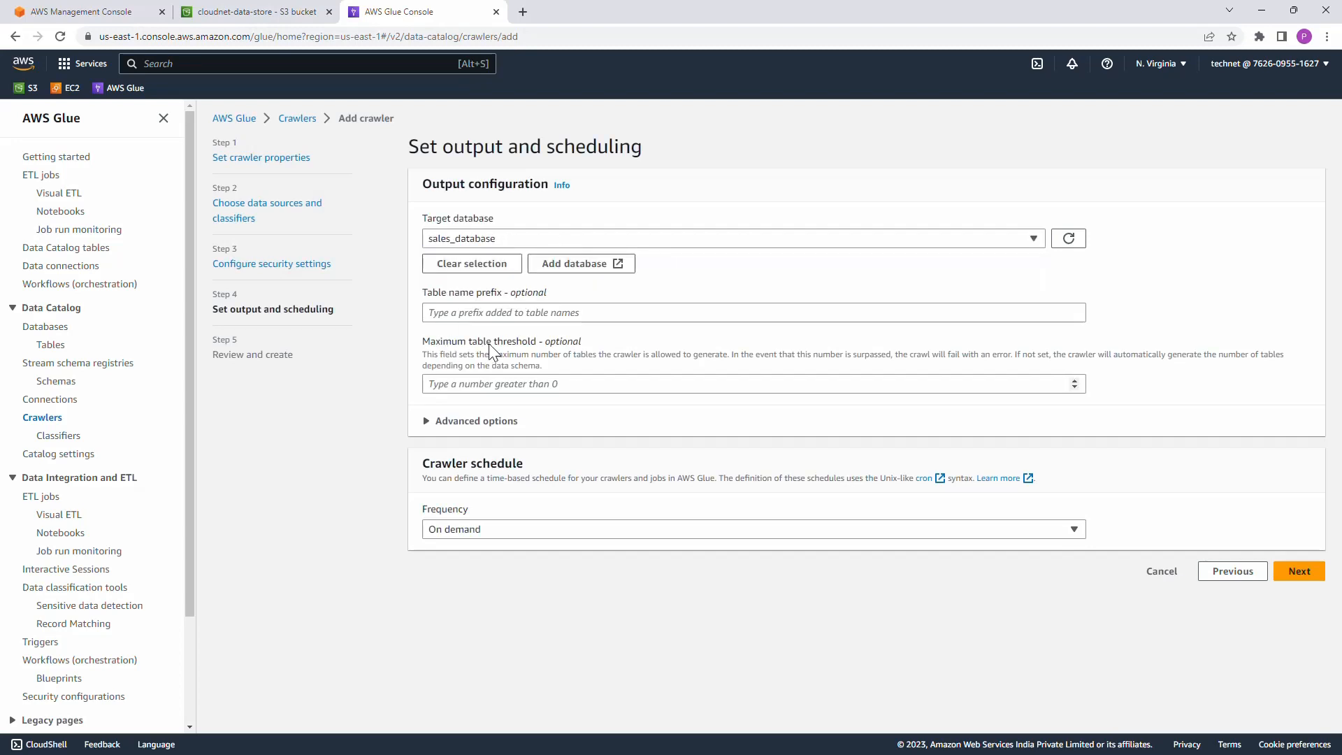
pyautogui.click(1298, 572)
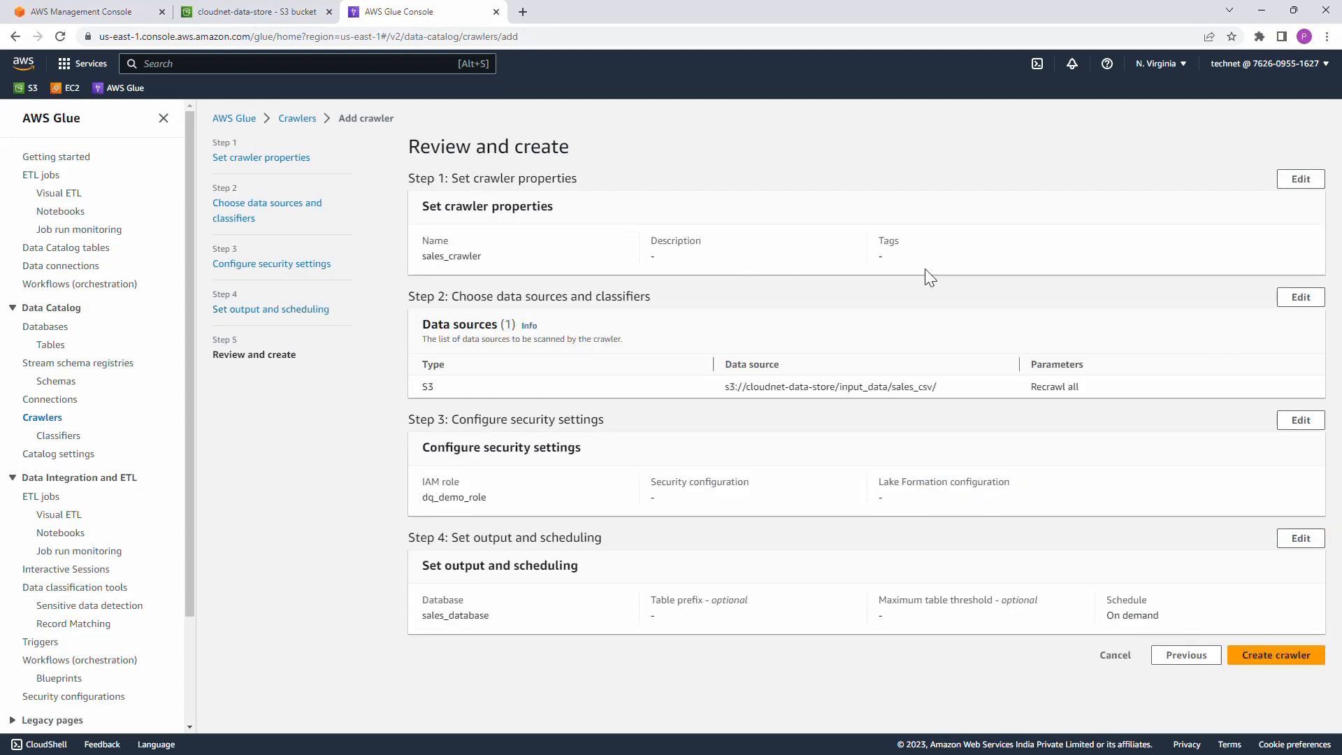
pyautogui.click(1279, 655)
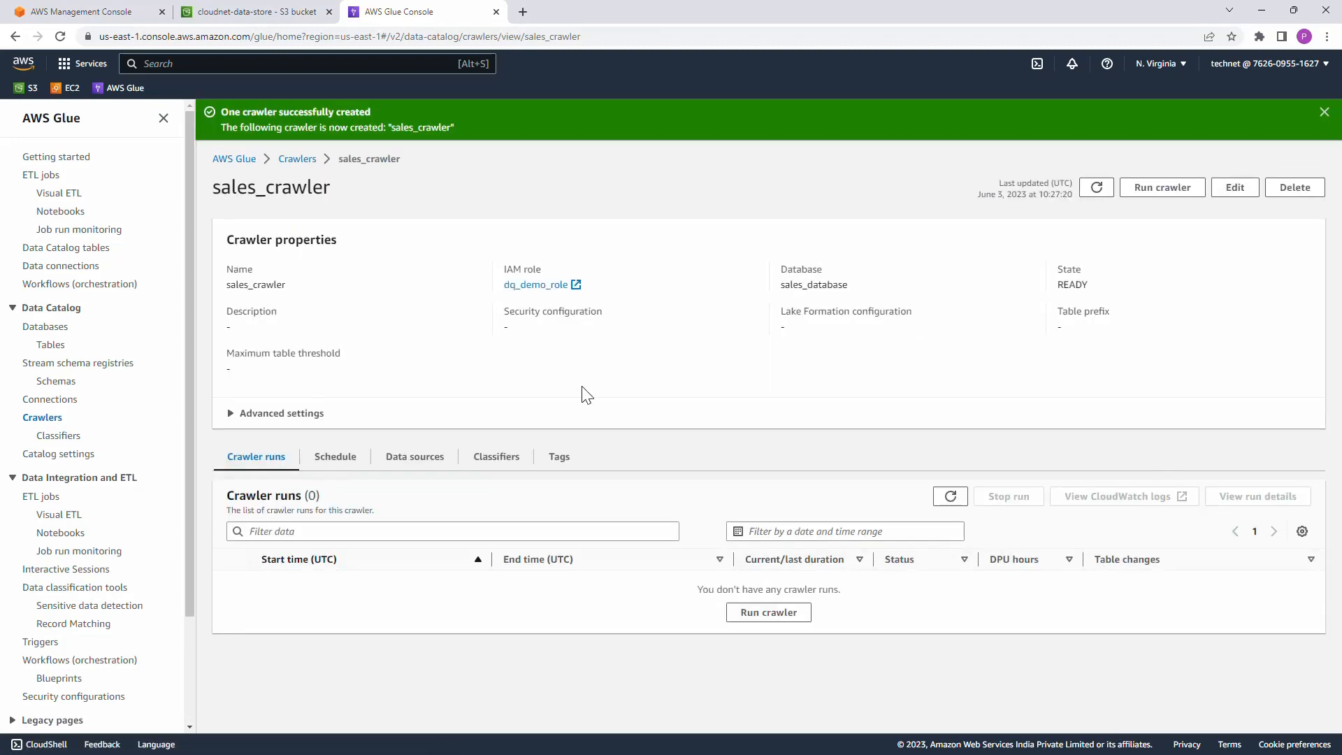
# Step: Return to the crawlers list, refresh it and run sales_crawler
pyautogui.click(1323, 112)
pyautogui.click(300, 119)
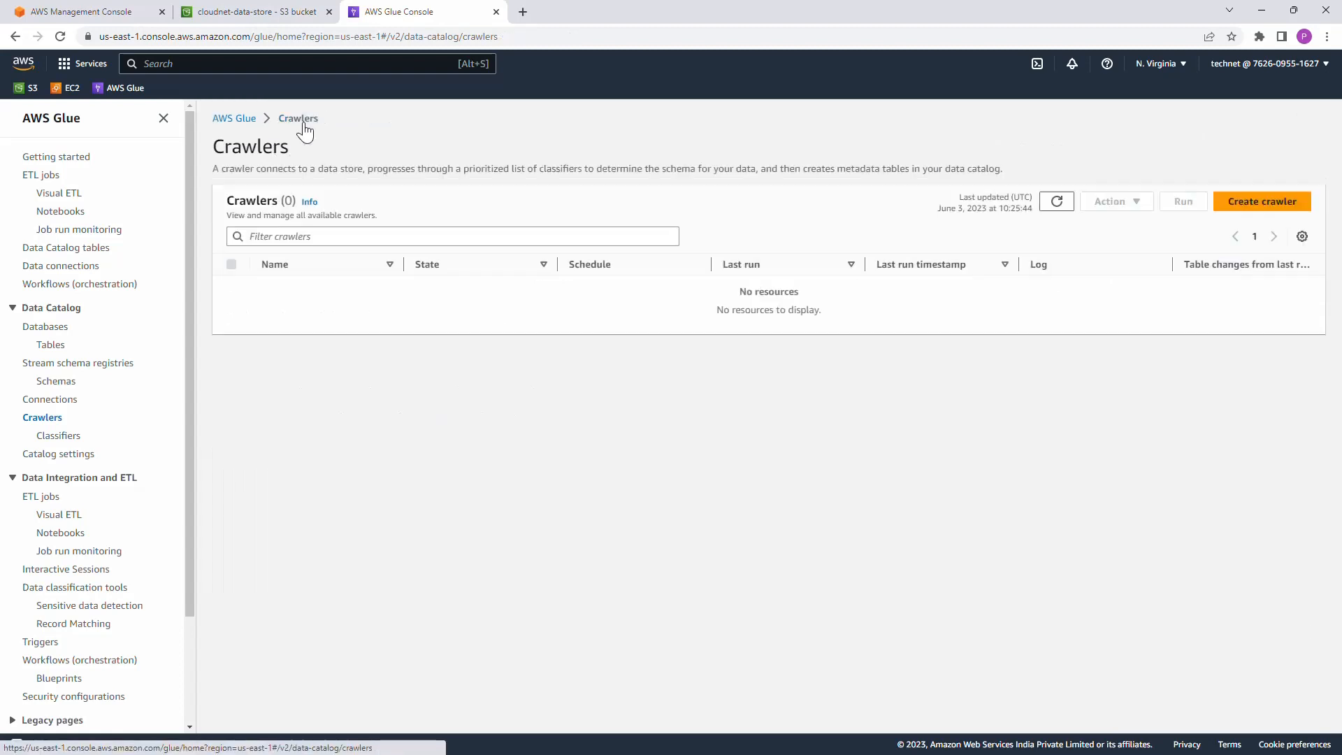
pyautogui.click(1056, 203)
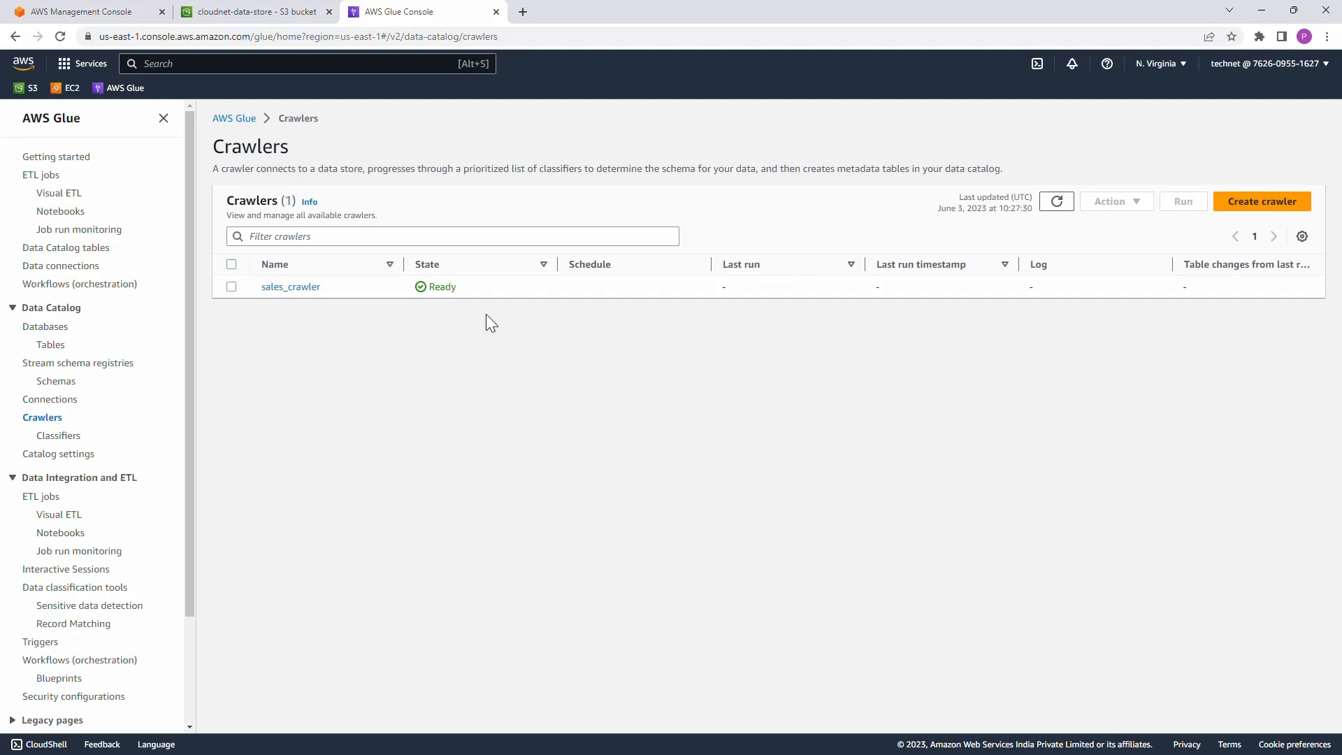
pyautogui.click(231, 286)
pyautogui.click(1183, 203)
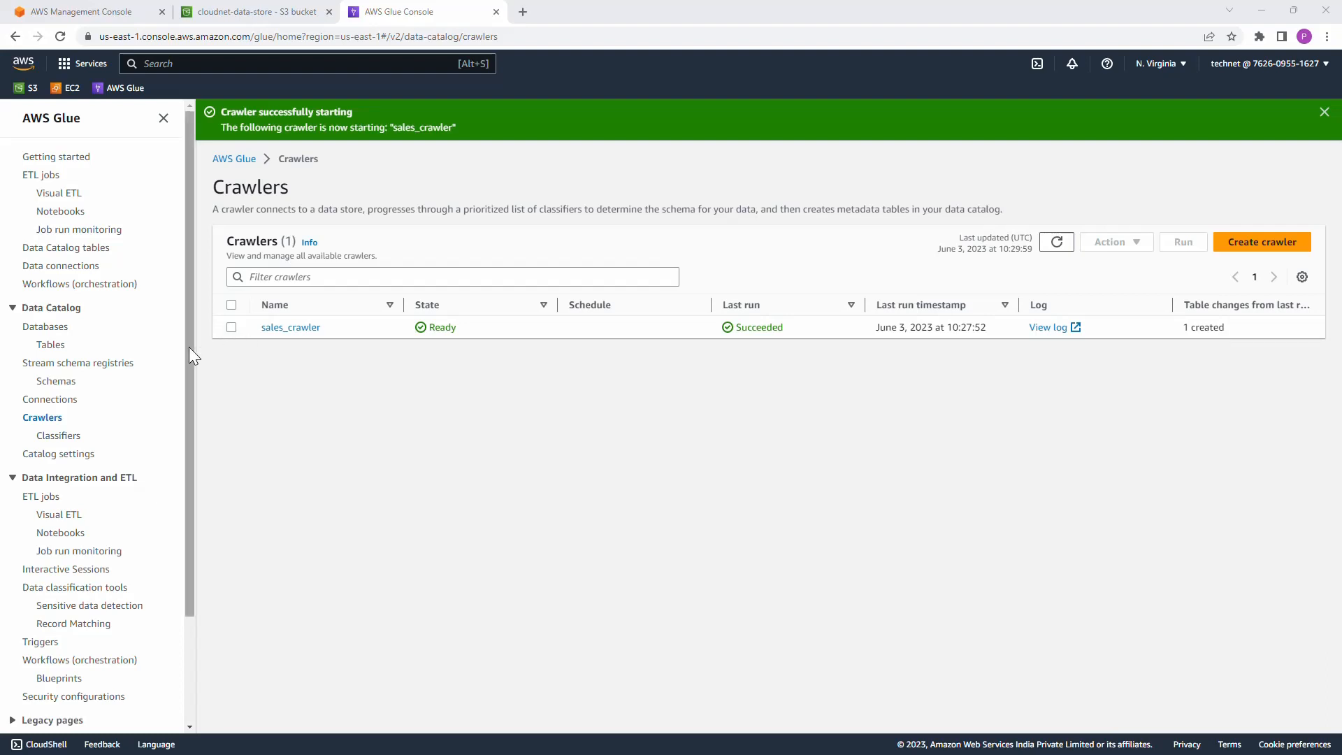
# Step: Refresh the Data Catalog tables, open the sales_csv table and review its schema columns and data types
pyautogui.click(51, 344)
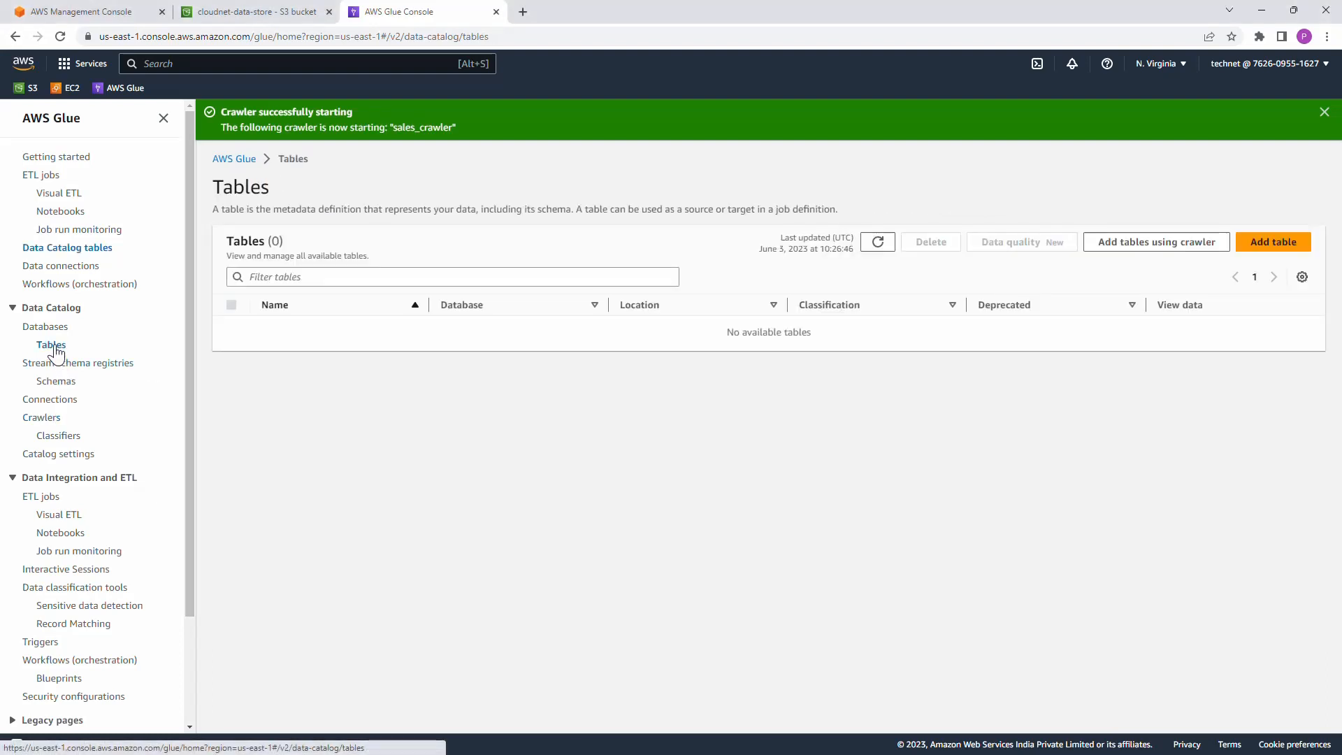
pyautogui.click(884, 248)
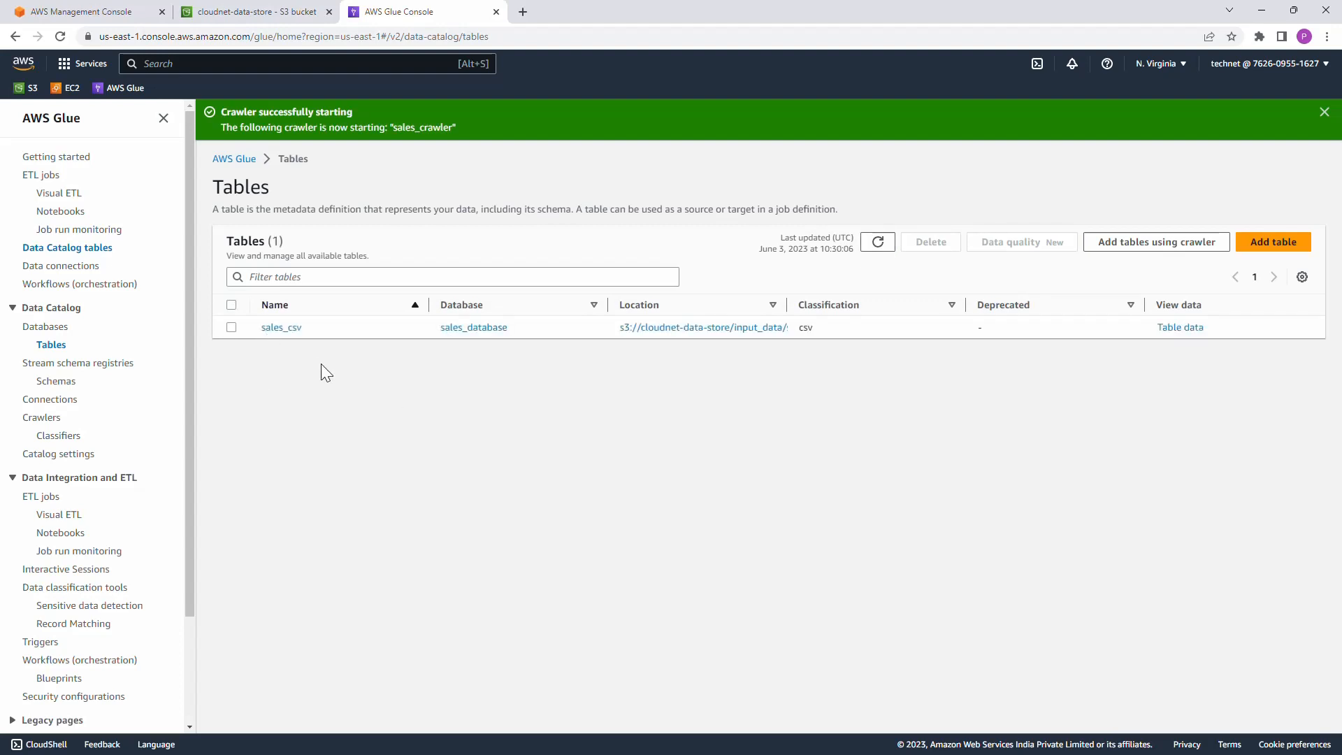
pyautogui.click(282, 328)
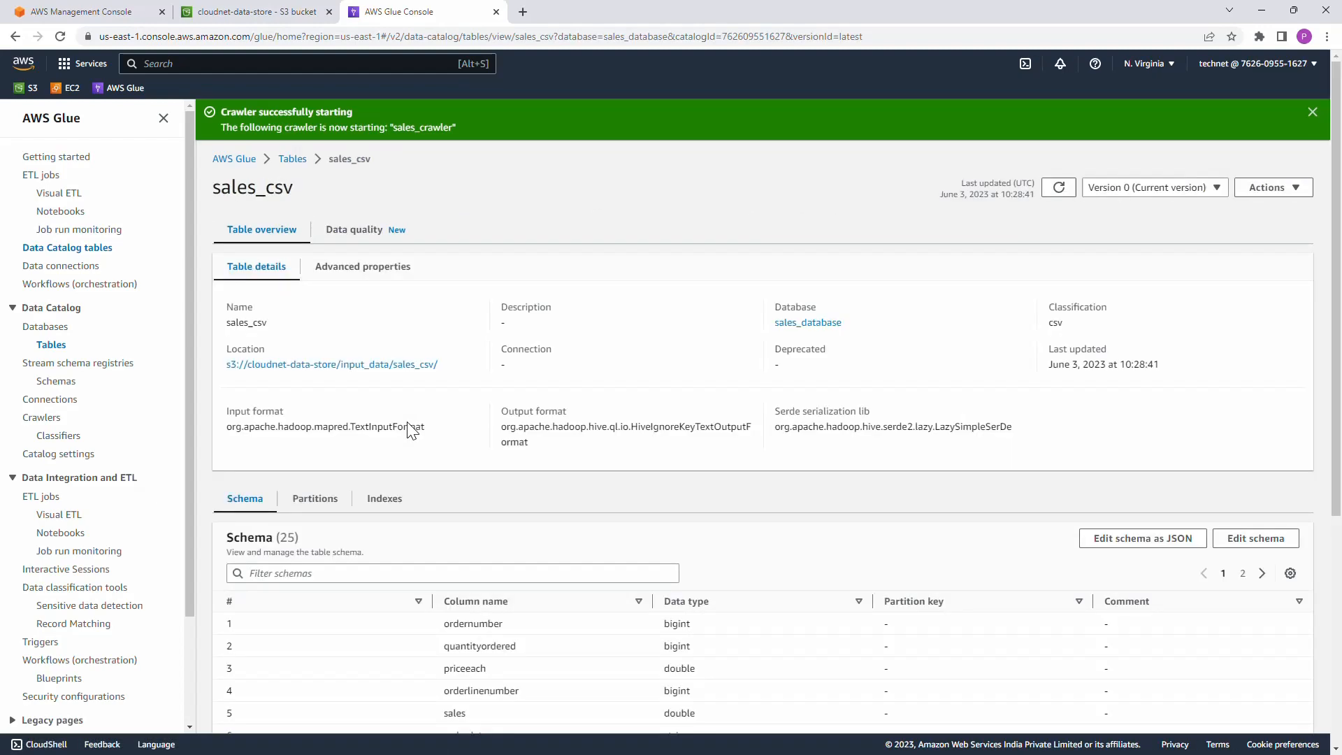
pyautogui.scroll(-3, 351, 509)
pyautogui.scroll(-2, 585, 557)
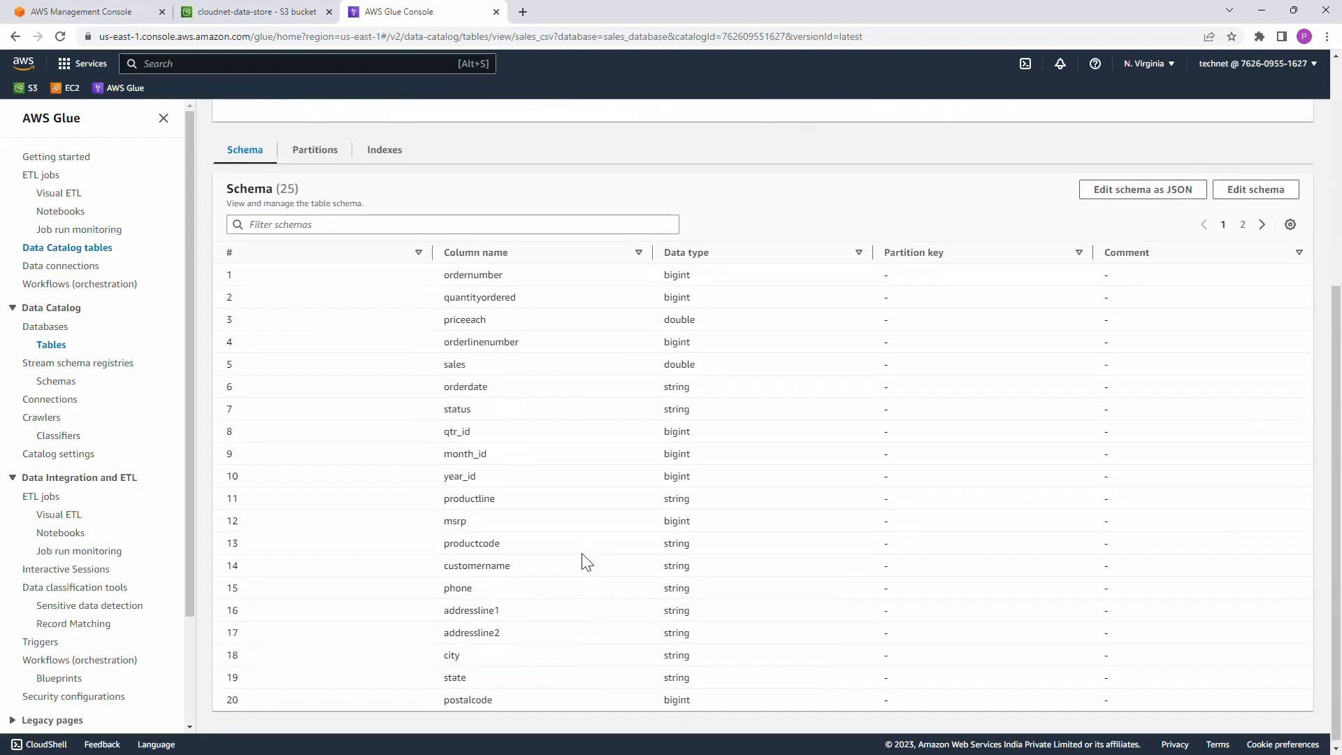
pyautogui.scroll(5, 583, 554)
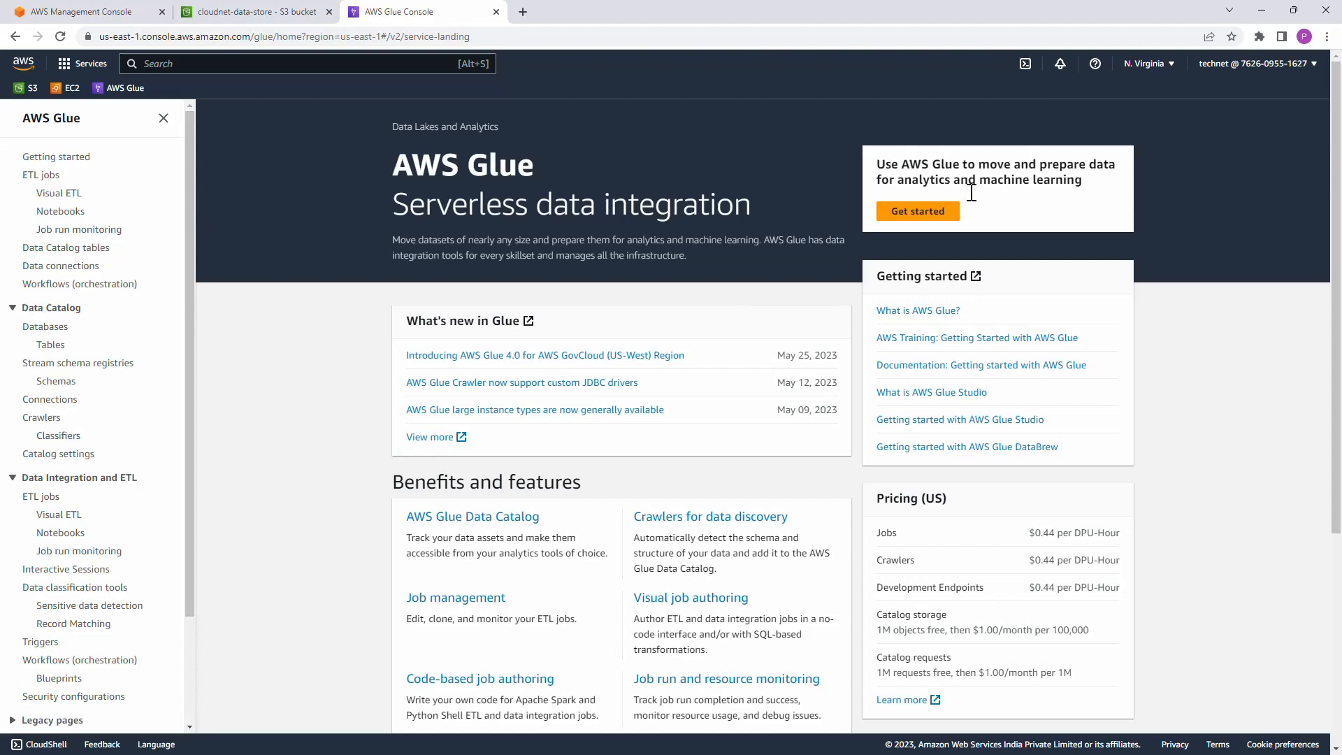
# Step: Reopen the sales_csv table from the Data Catalog and examine its data quality snapshot and rules sections
pyautogui.click(51, 346)
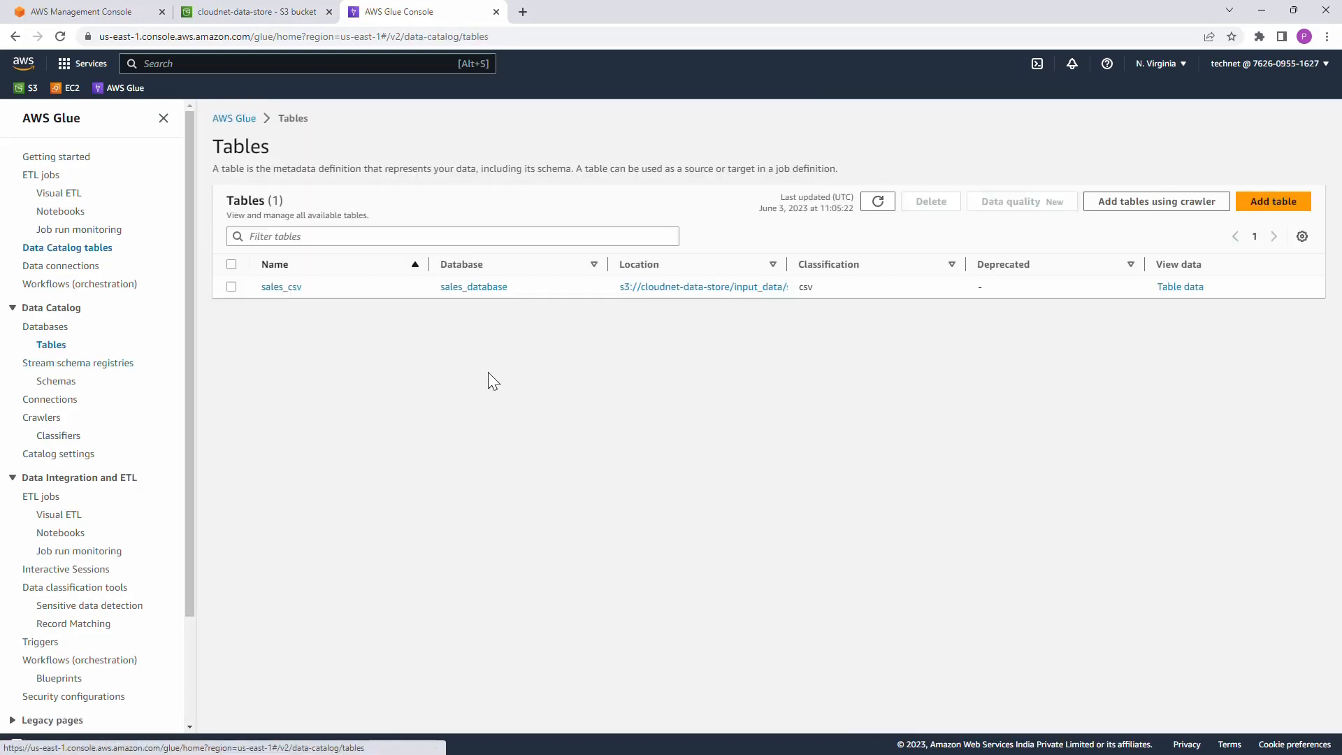
pyautogui.click(282, 287)
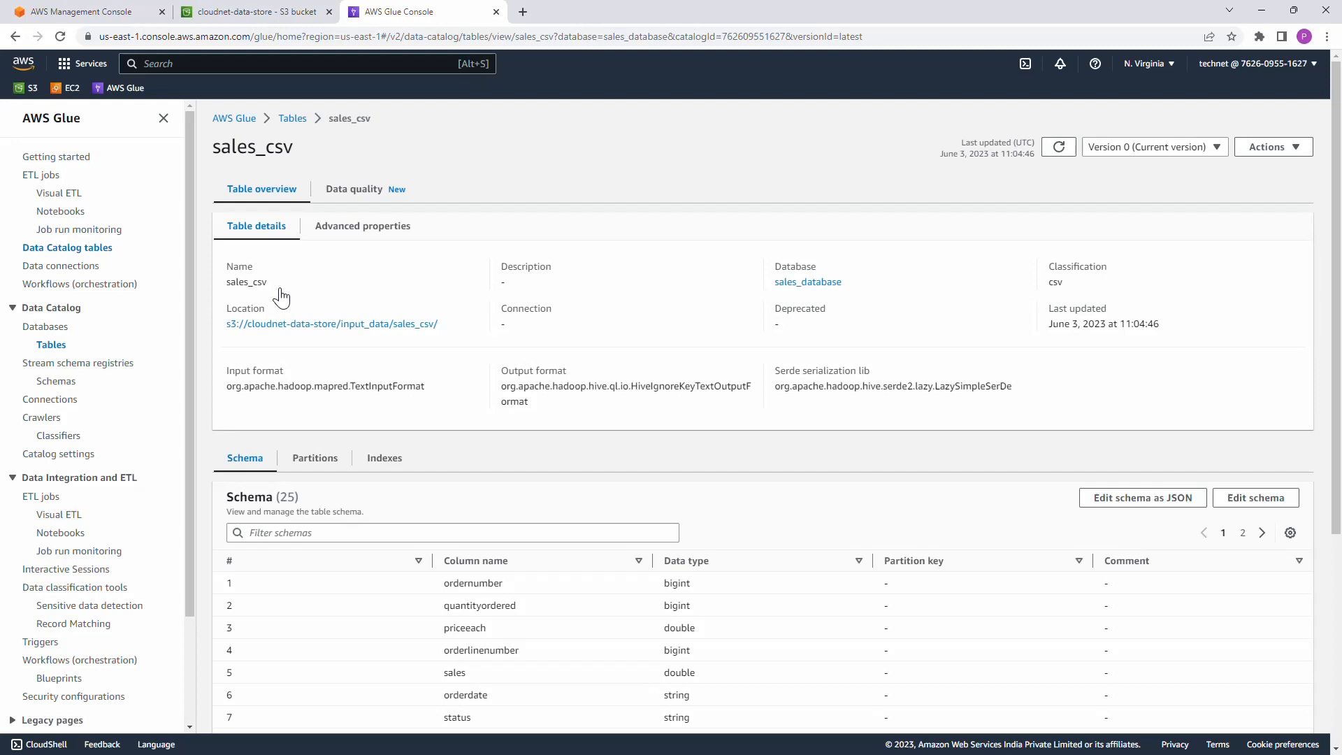
pyautogui.click(364, 199)
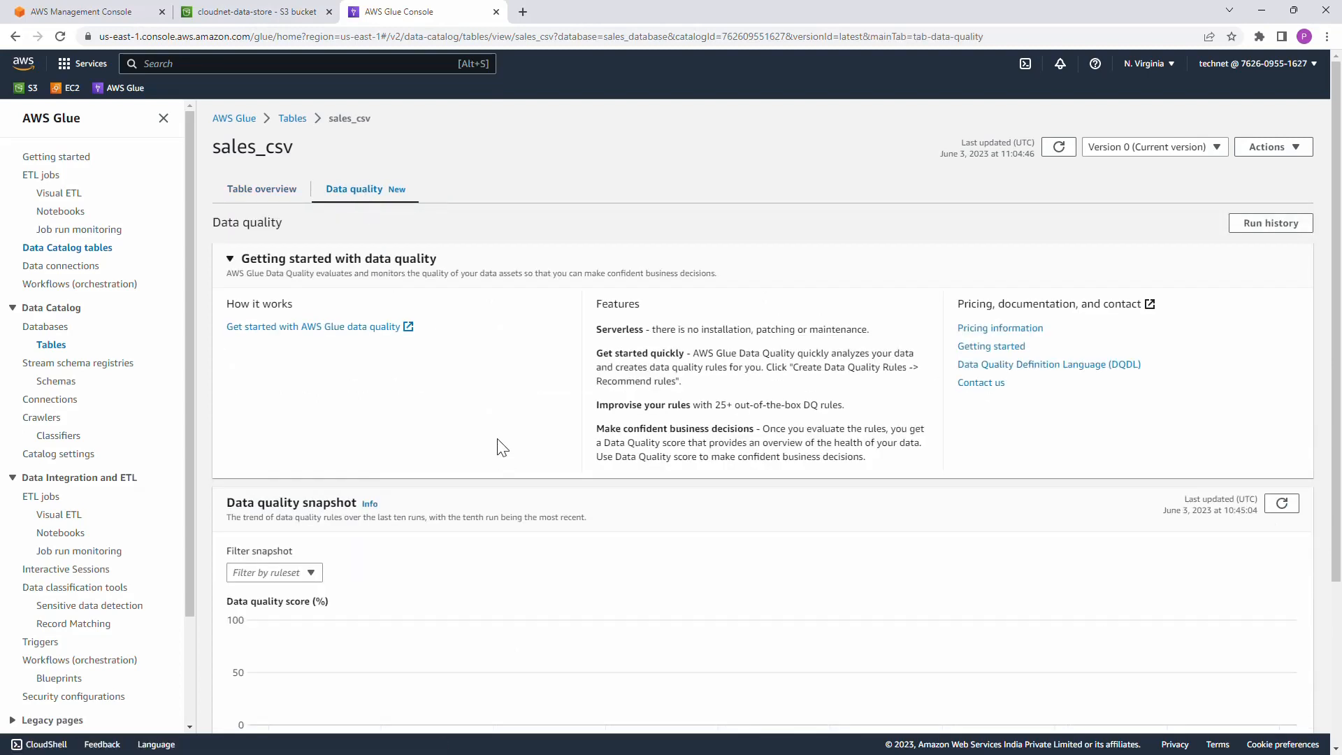
pyautogui.scroll(-1, 501, 462)
pyautogui.scroll(-1, 500, 447)
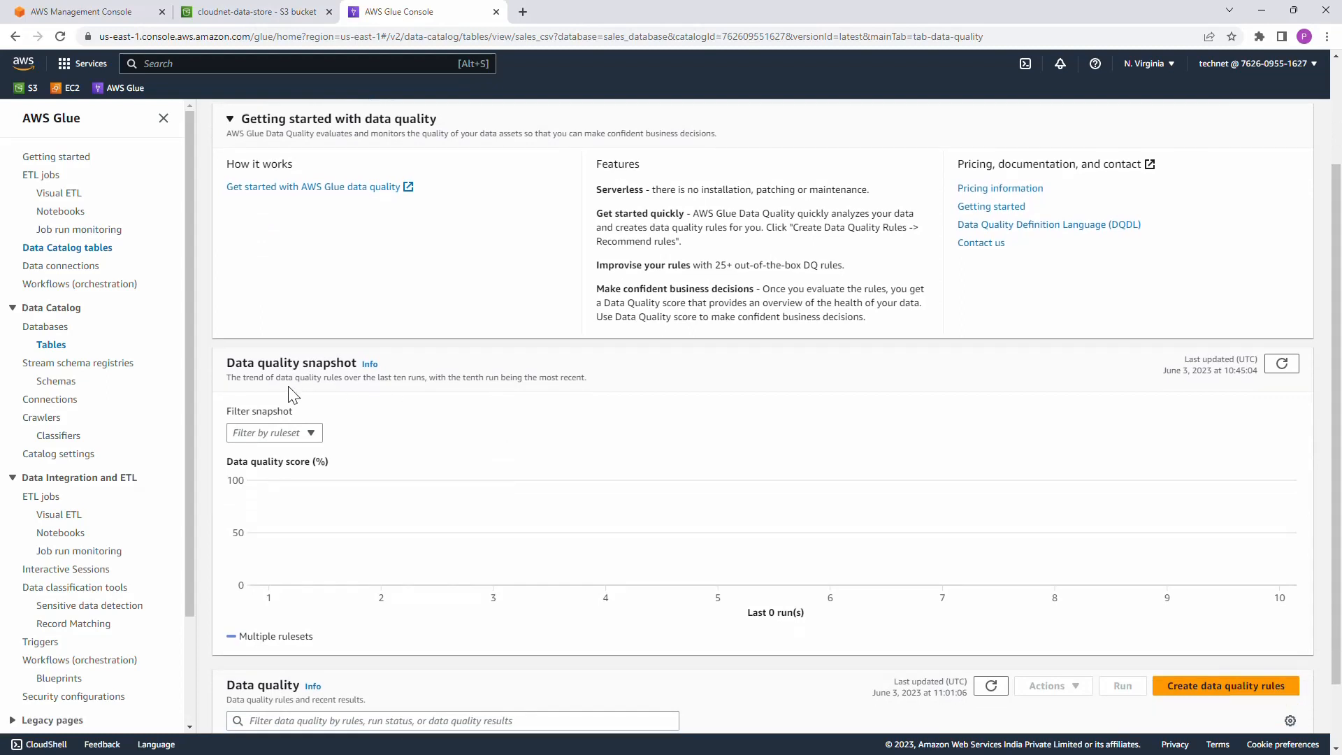
pyautogui.scroll(-1, 467, 452)
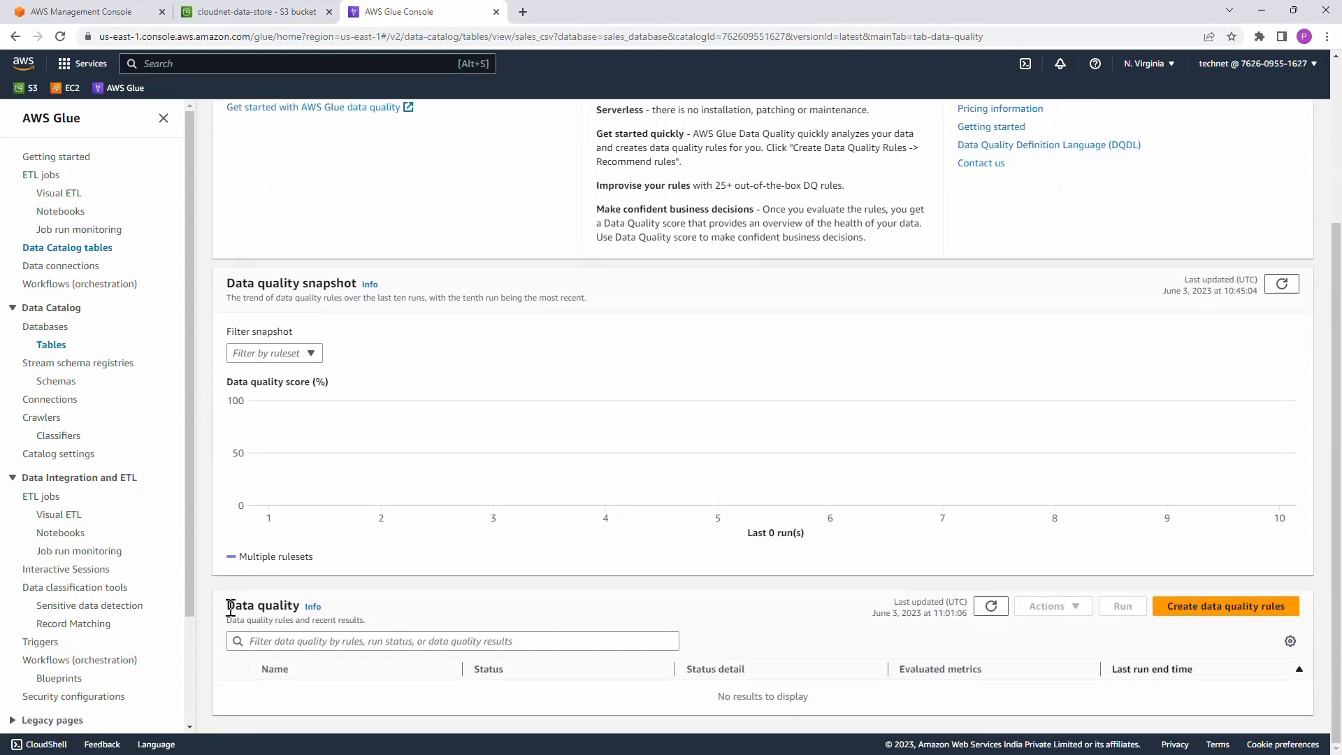
pyautogui.moveTo(231, 605); pyautogui.dragTo(338, 608)
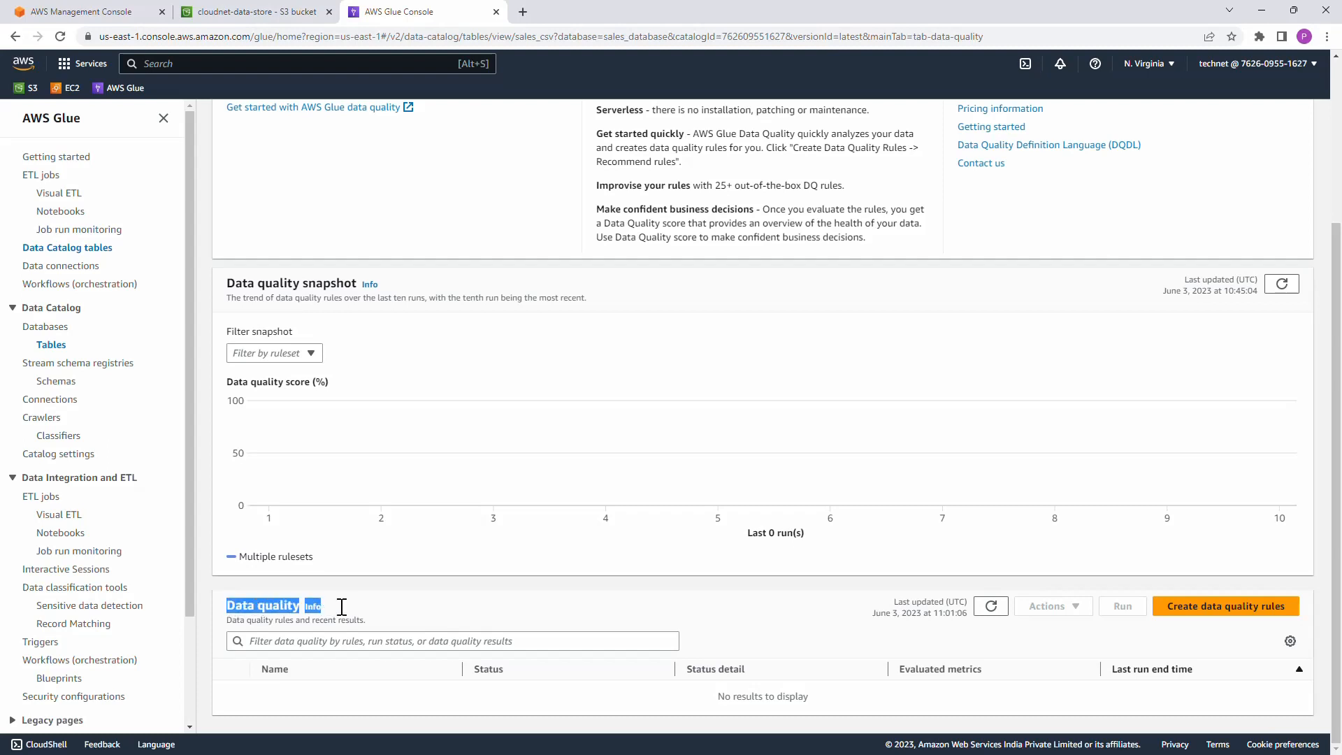
# Step: Start creating data quality rules for the sales_csv table and look through the available rule types
pyautogui.click(427, 608)
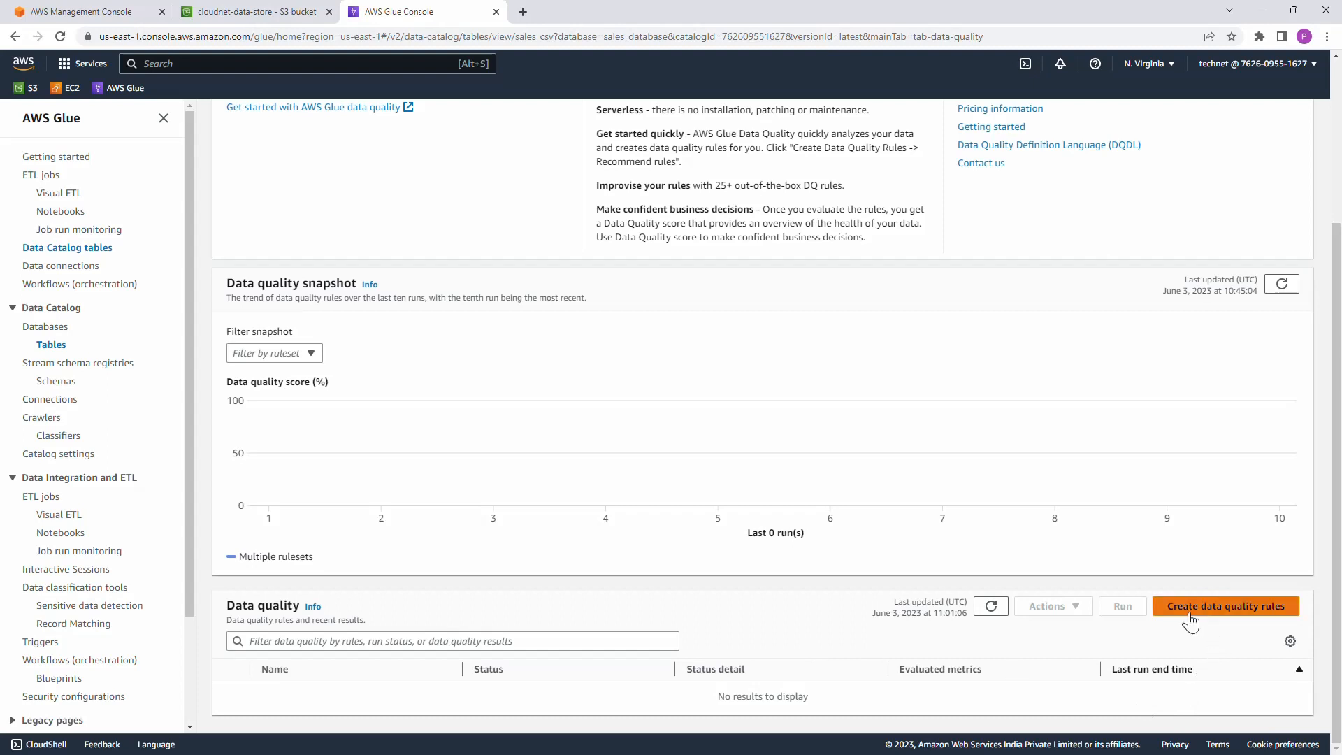
pyautogui.click(1238, 618)
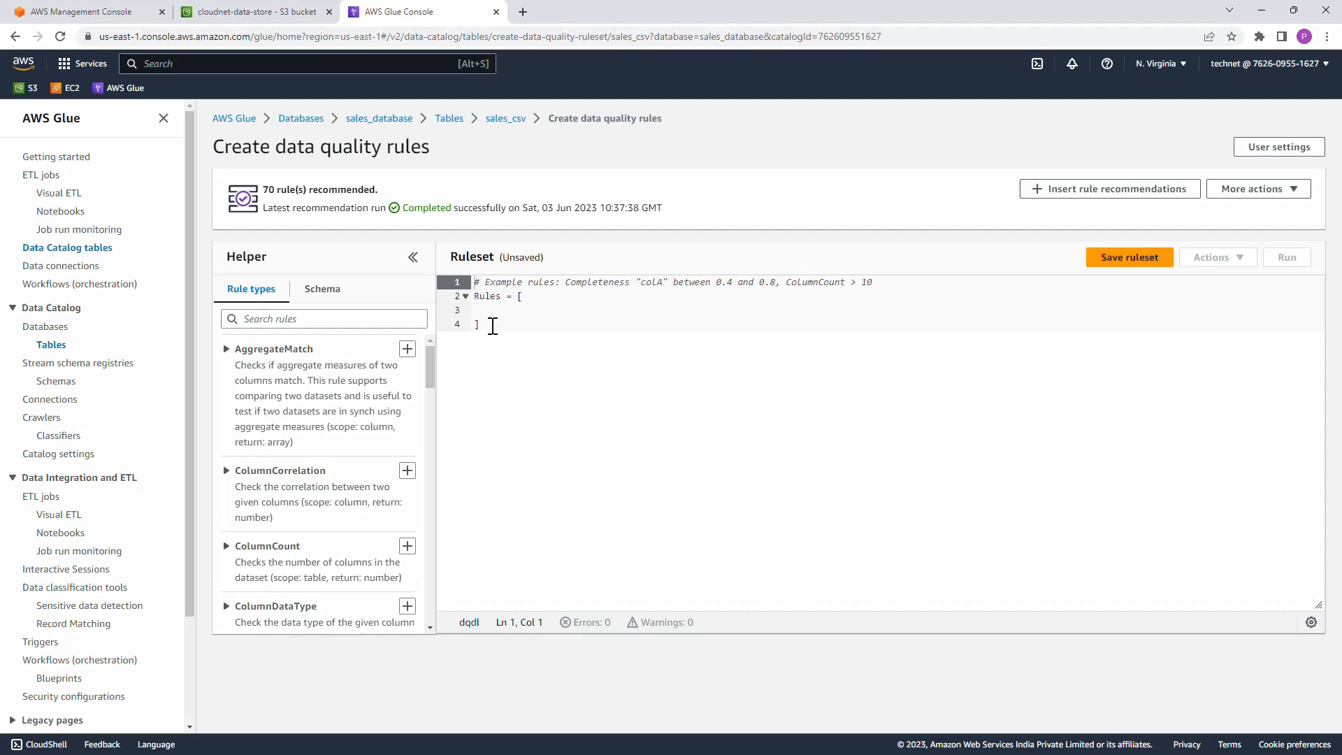
pyautogui.click(486, 311)
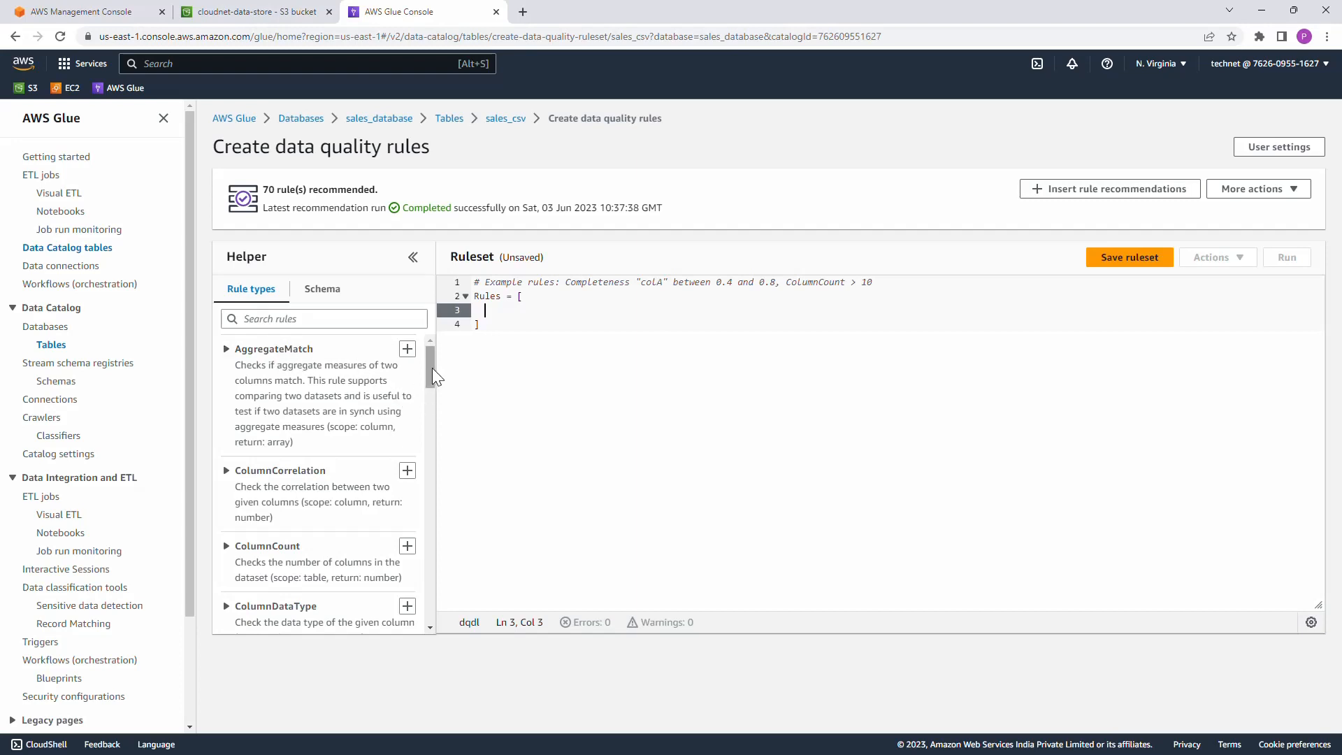
pyautogui.moveTo(432, 367); pyautogui.dragTo(434, 362)
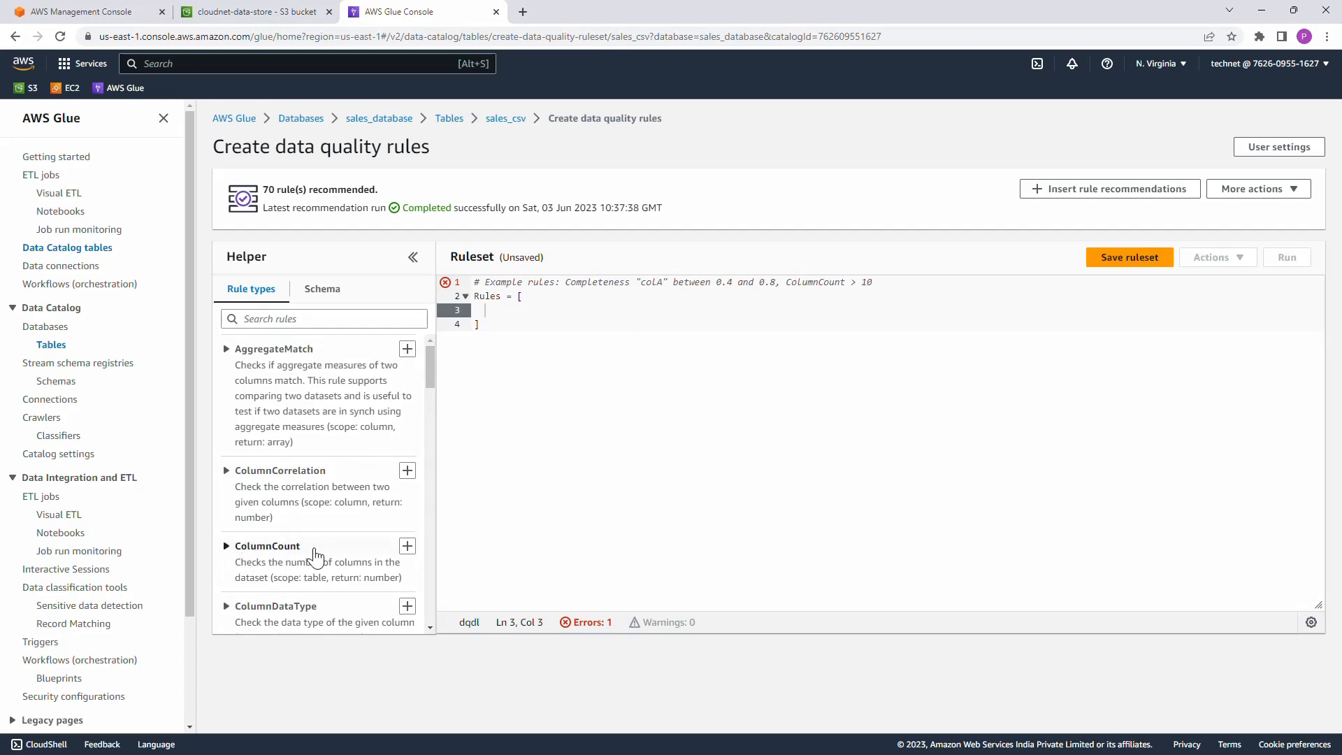
pyautogui.scroll(-2, 315, 555)
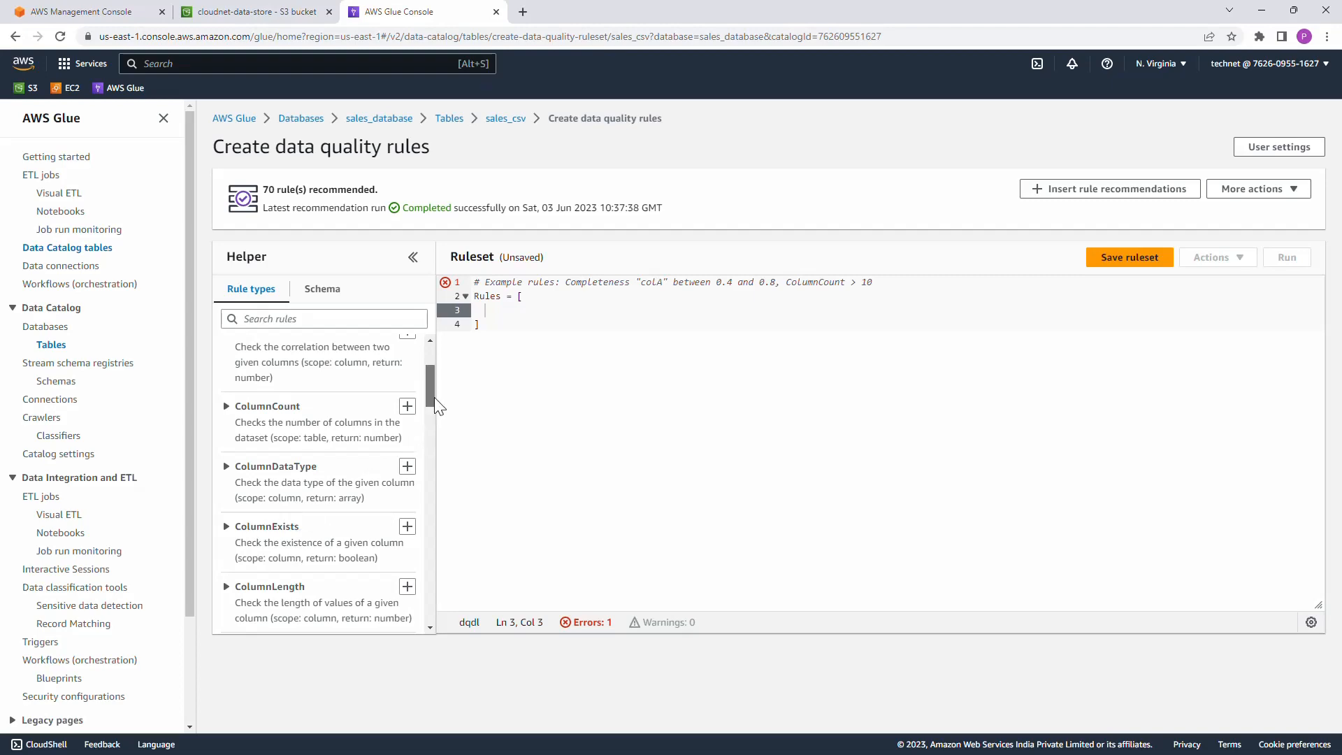
pyautogui.moveTo(431, 397); pyautogui.dragTo(435, 358)
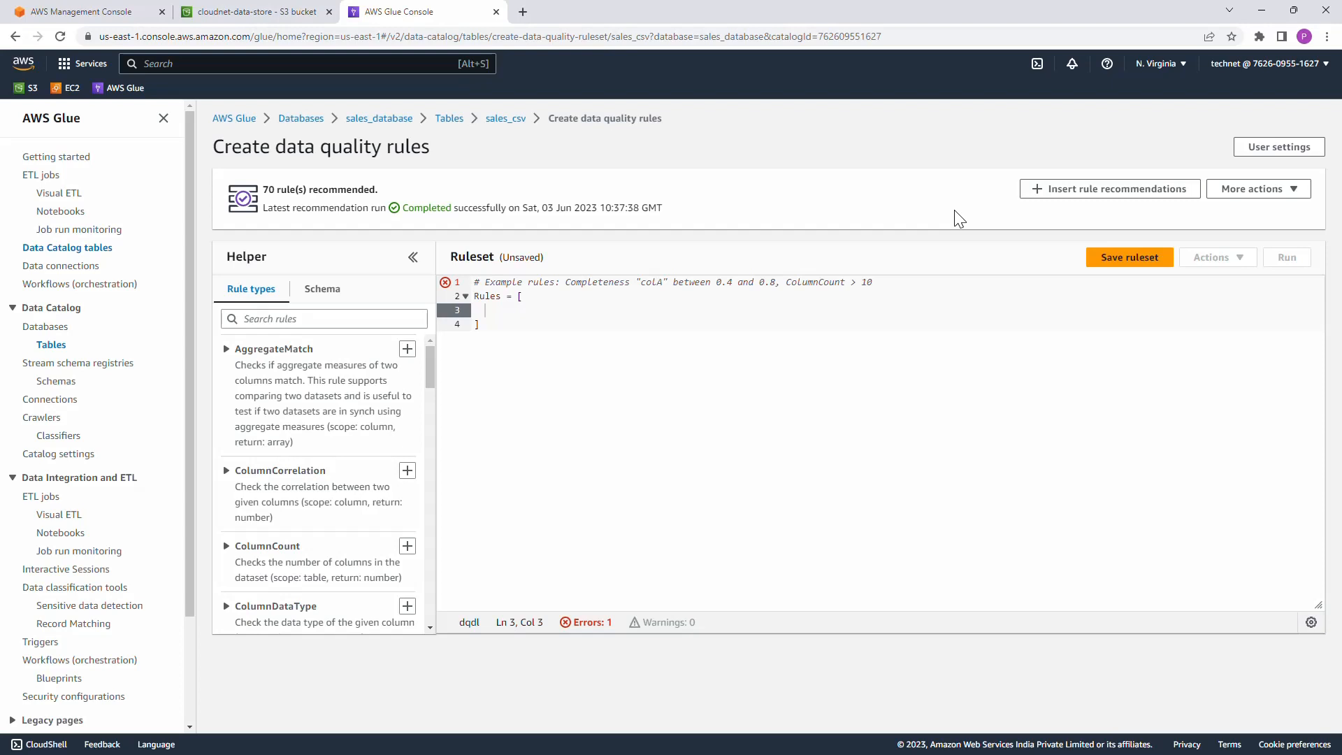
# Step: Run a rule recommendation task with the IAM role dq_demo_role and 2 requested workers
pyautogui.click(1281, 202)
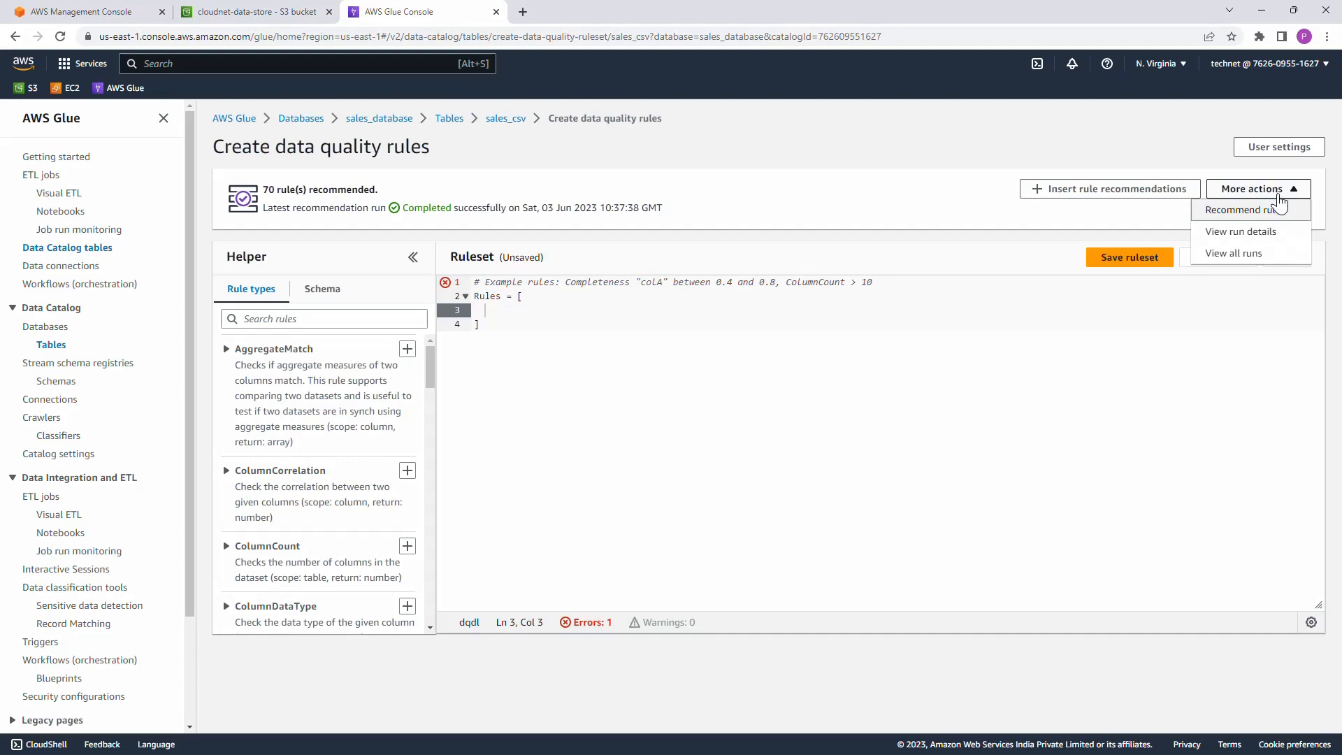
pyautogui.click(1269, 211)
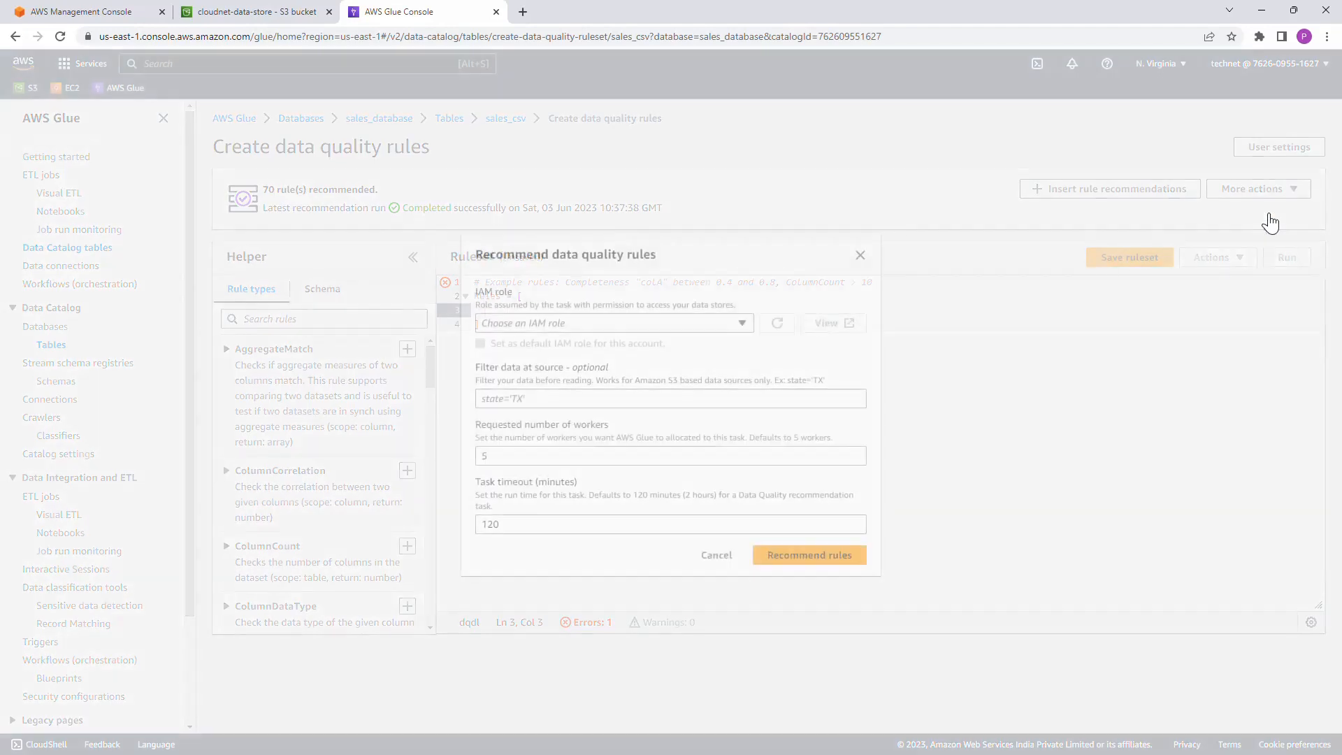
pyautogui.click(627, 325)
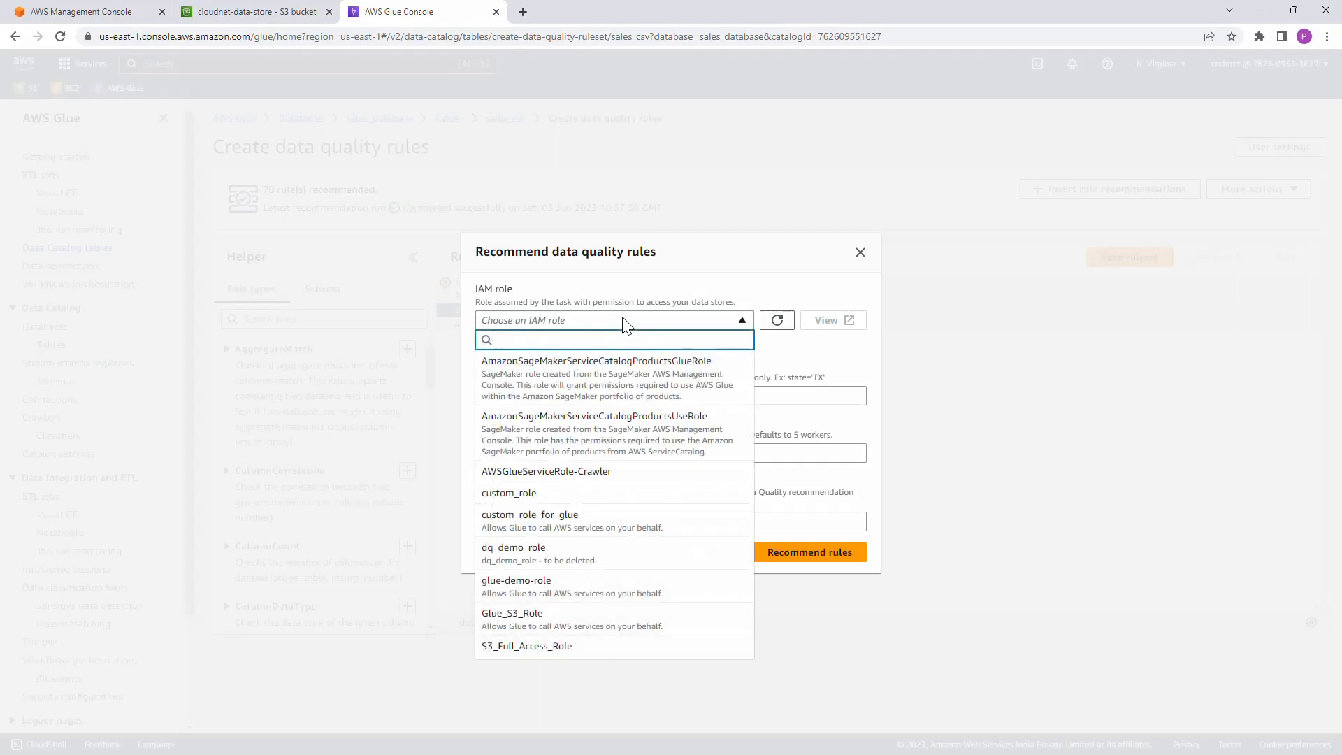
pyautogui.click(573, 554)
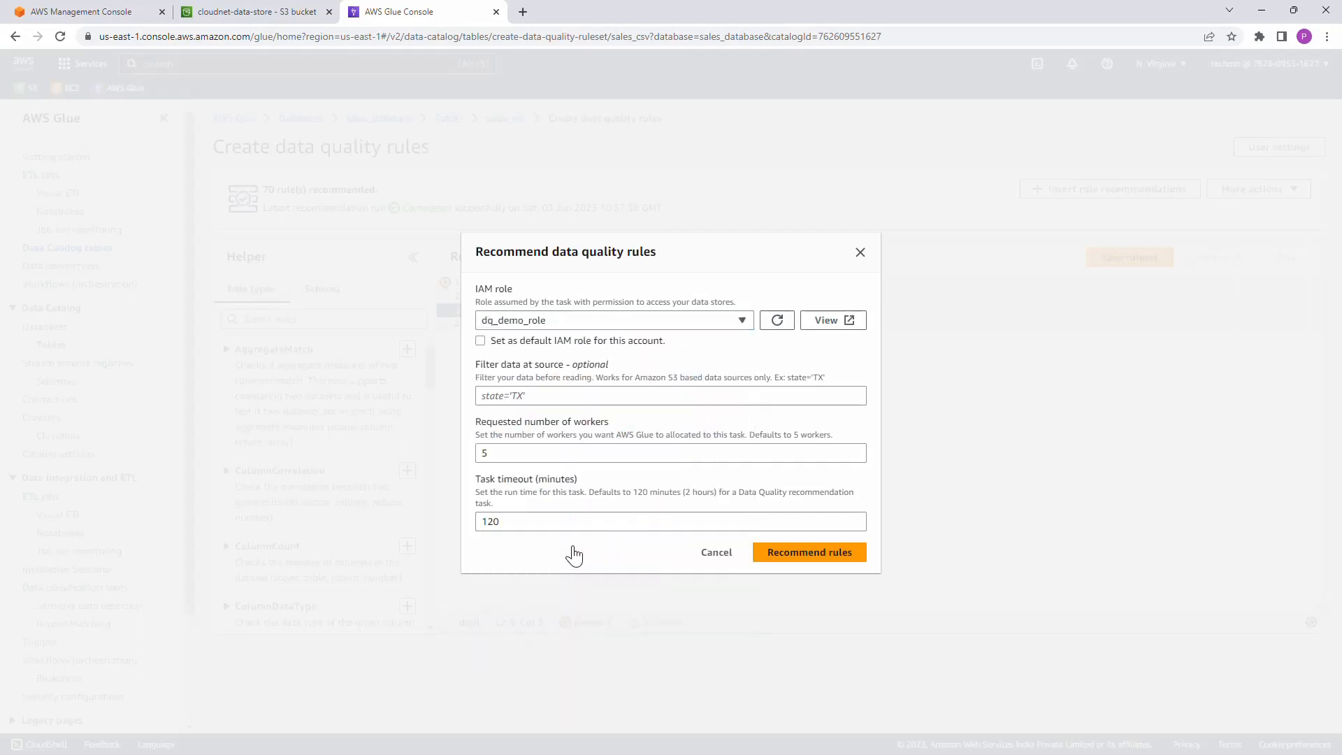
pyautogui.doubleClick(516, 454)
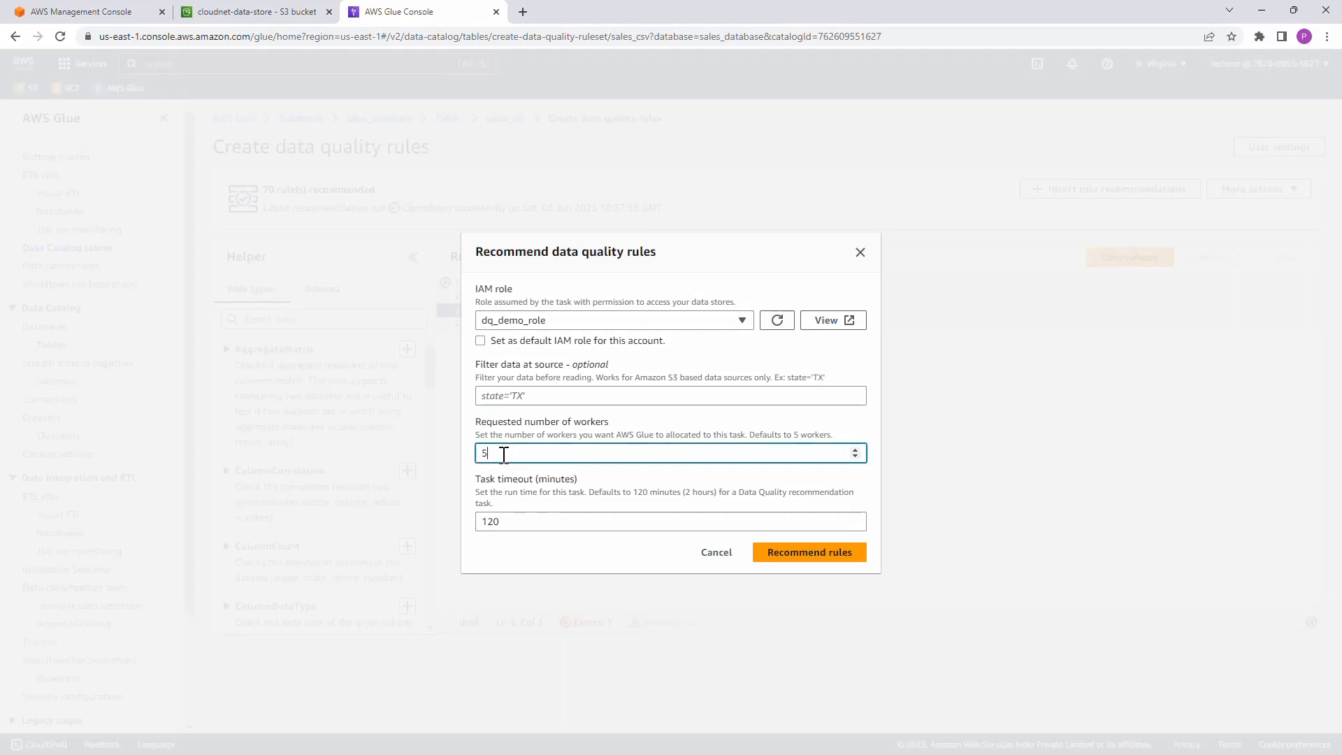
pyautogui.write('2')
pyautogui.click(822, 560)
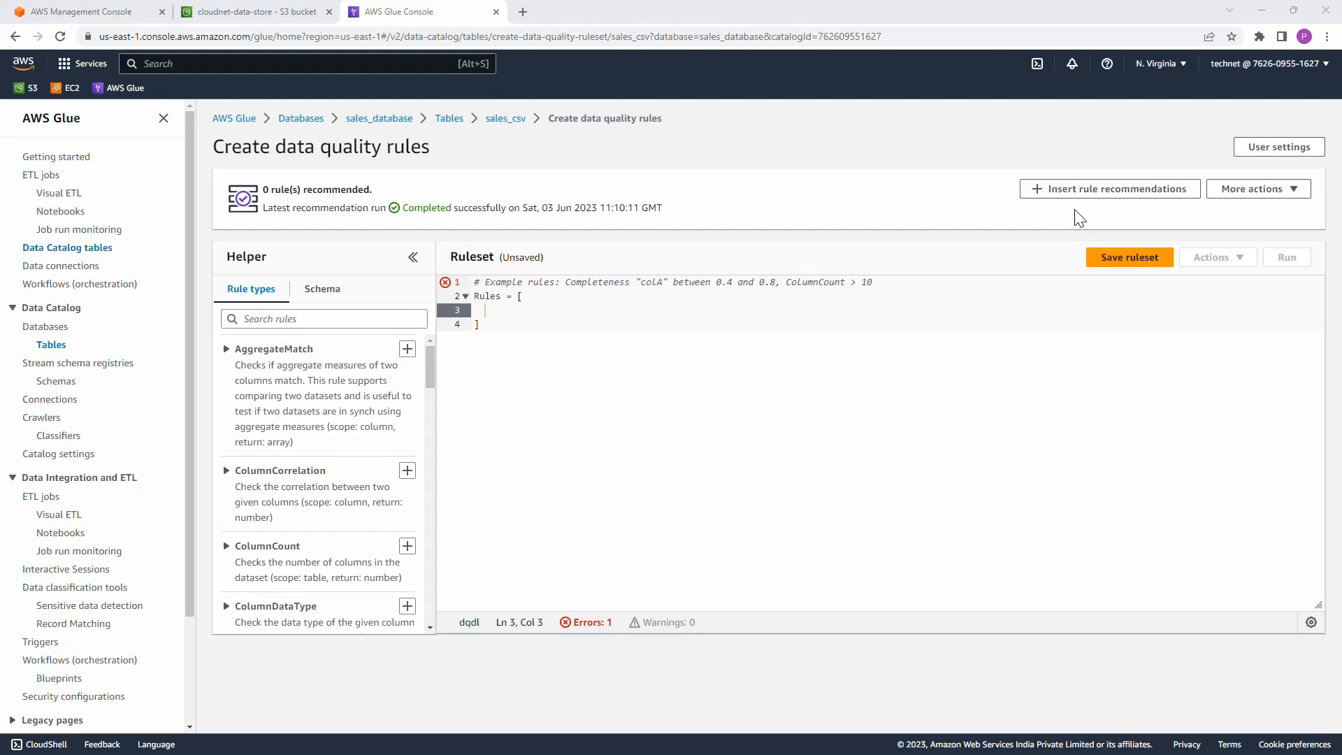
# Step: Refresh and review the recommended rules, and add RowCount between 2 and 10 and IsComplete "ordernumber" to the ruleset
pyautogui.click(1126, 202)
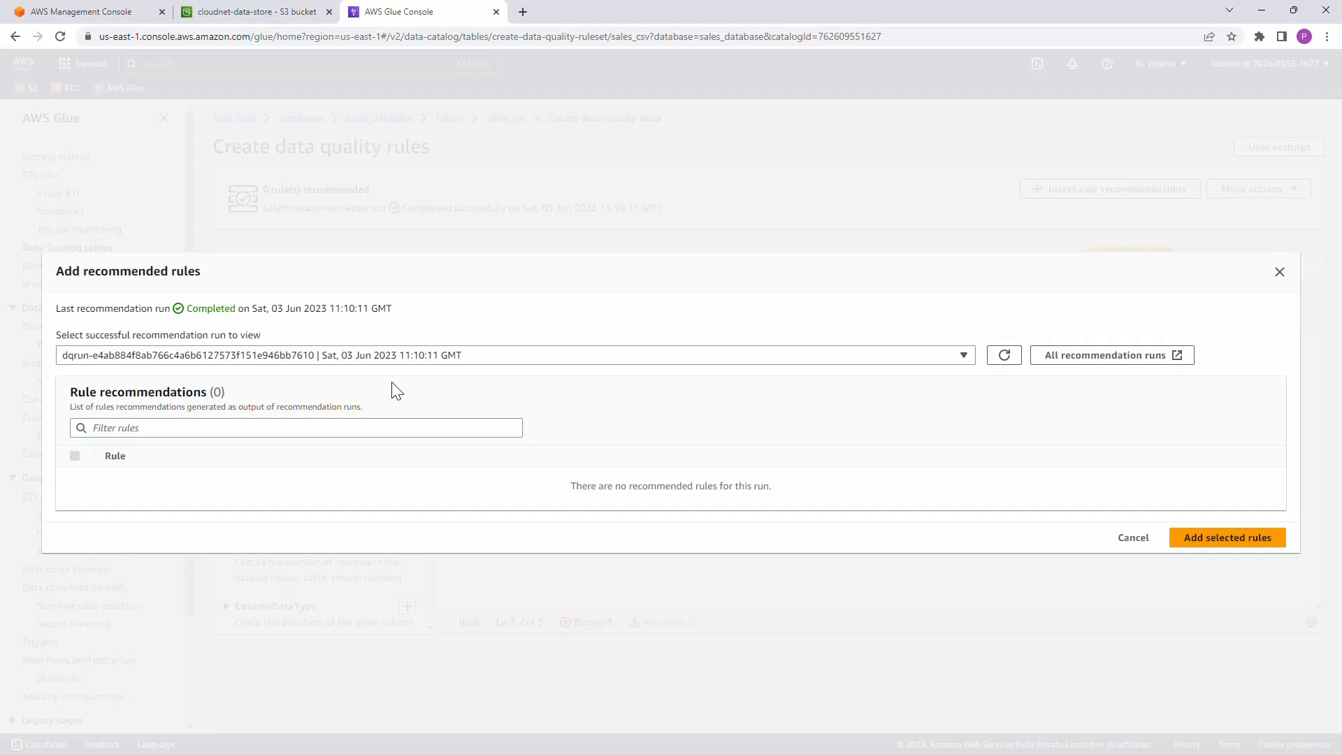
pyautogui.click(1005, 356)
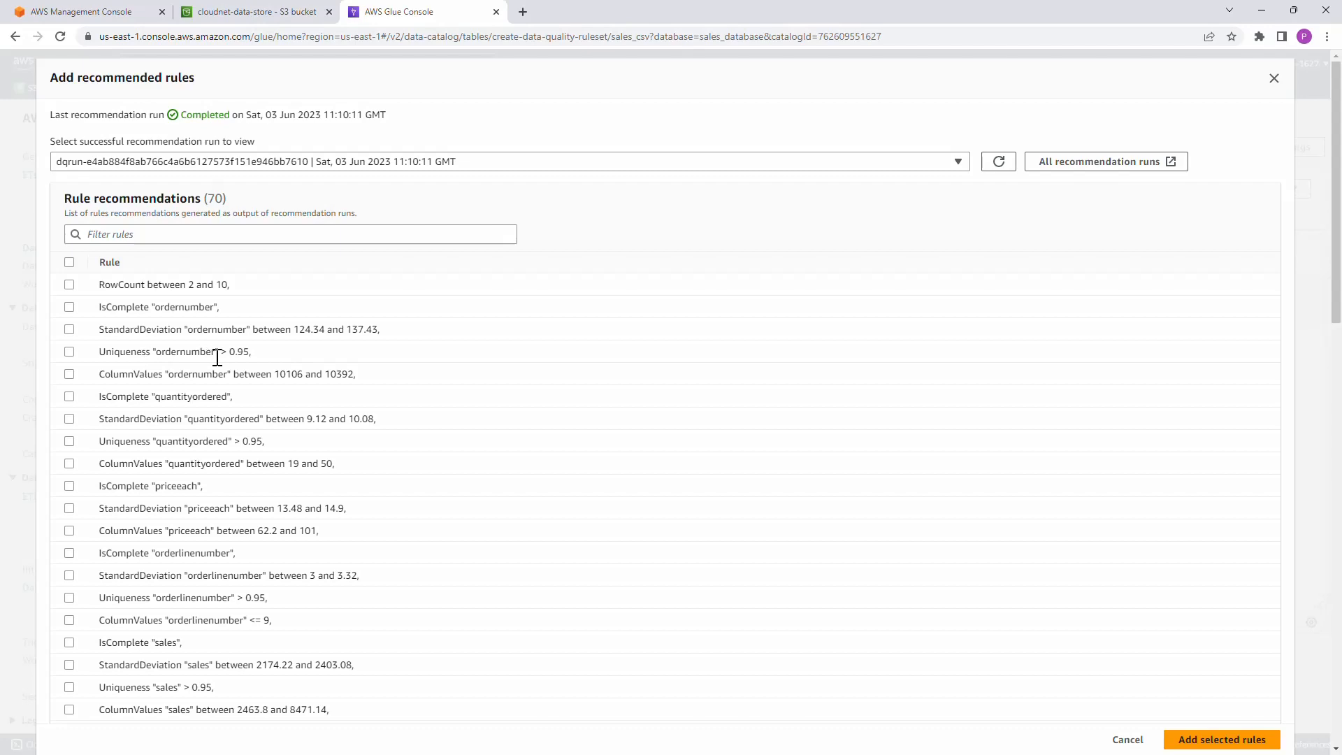
pyautogui.scroll(-10, 233, 509)
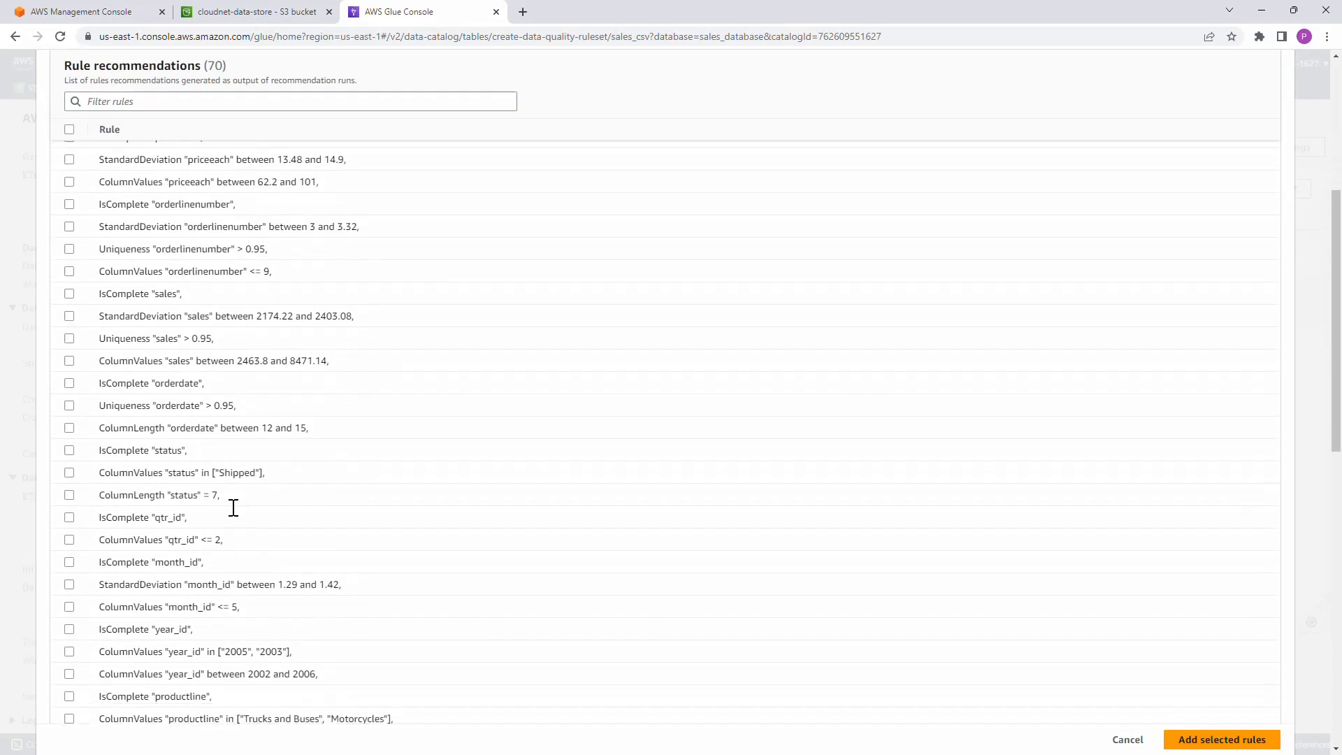
pyautogui.scroll(-7, 234, 508)
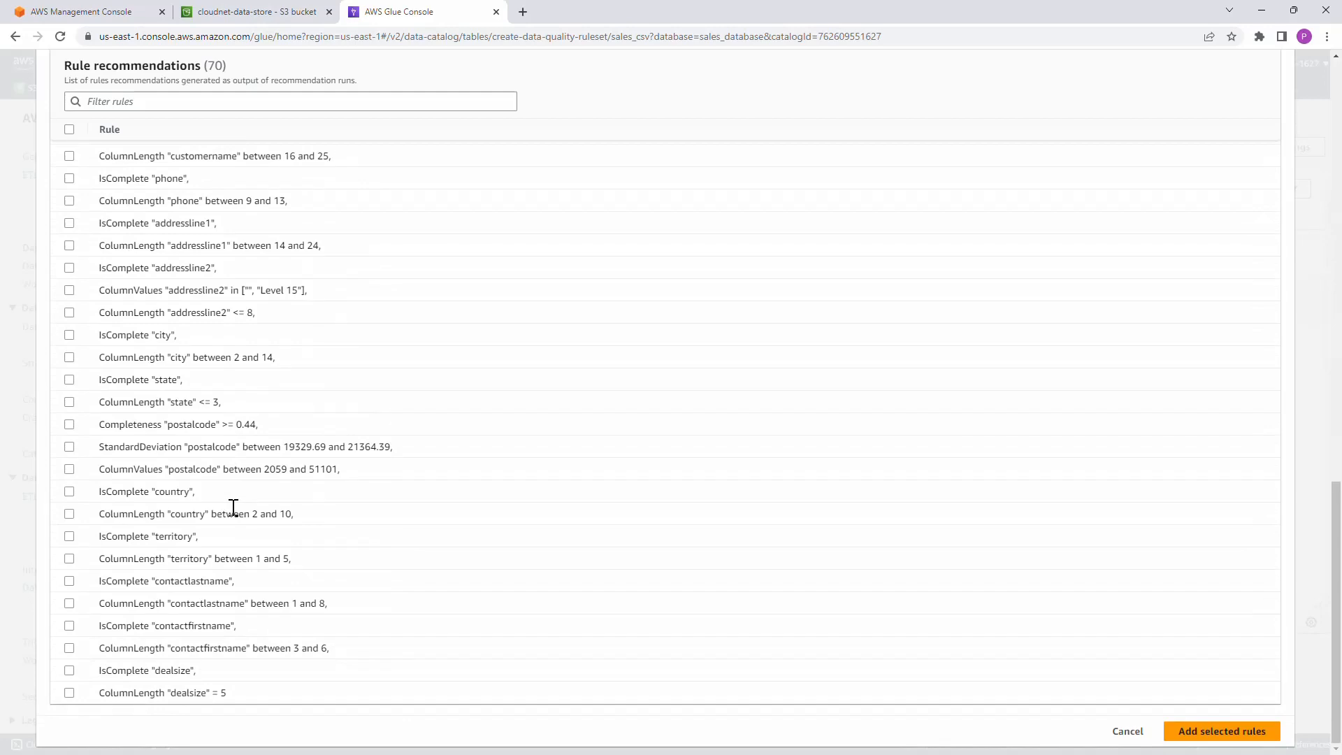
pyautogui.scroll(17, 233, 507)
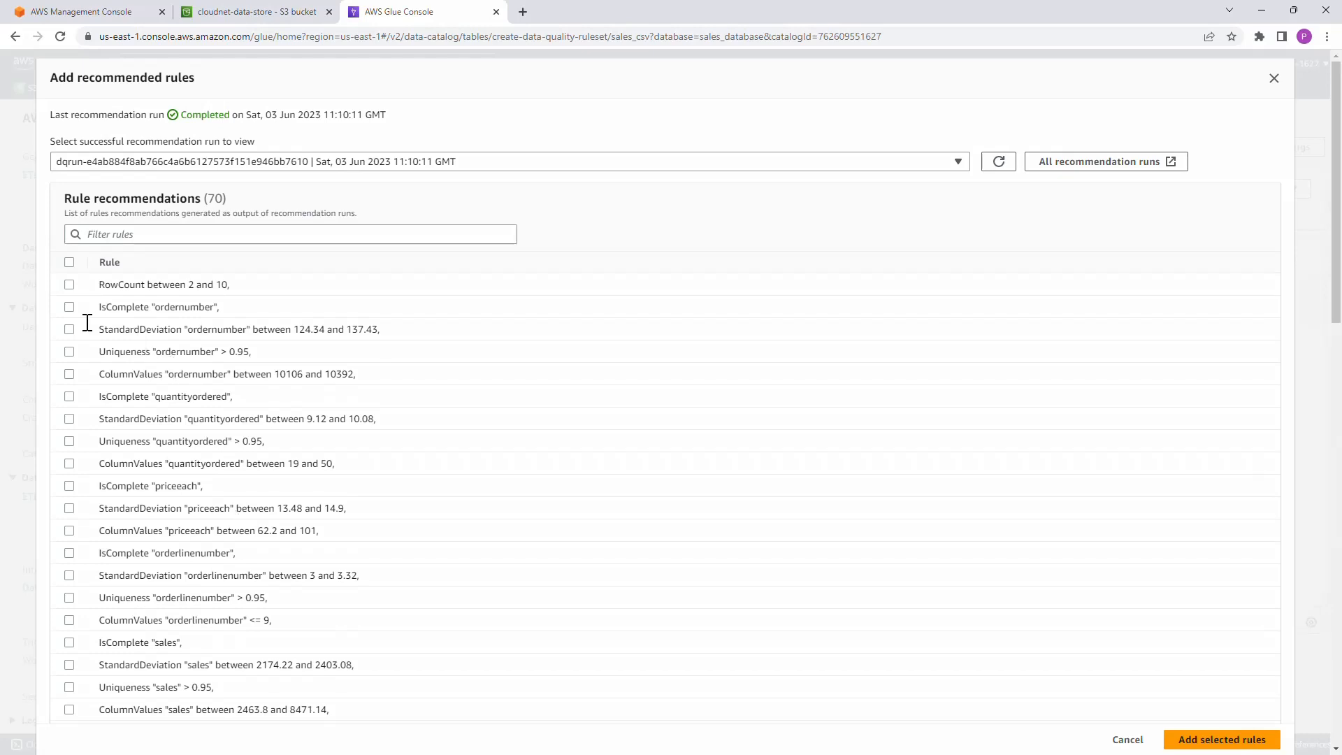
pyautogui.click(68, 284)
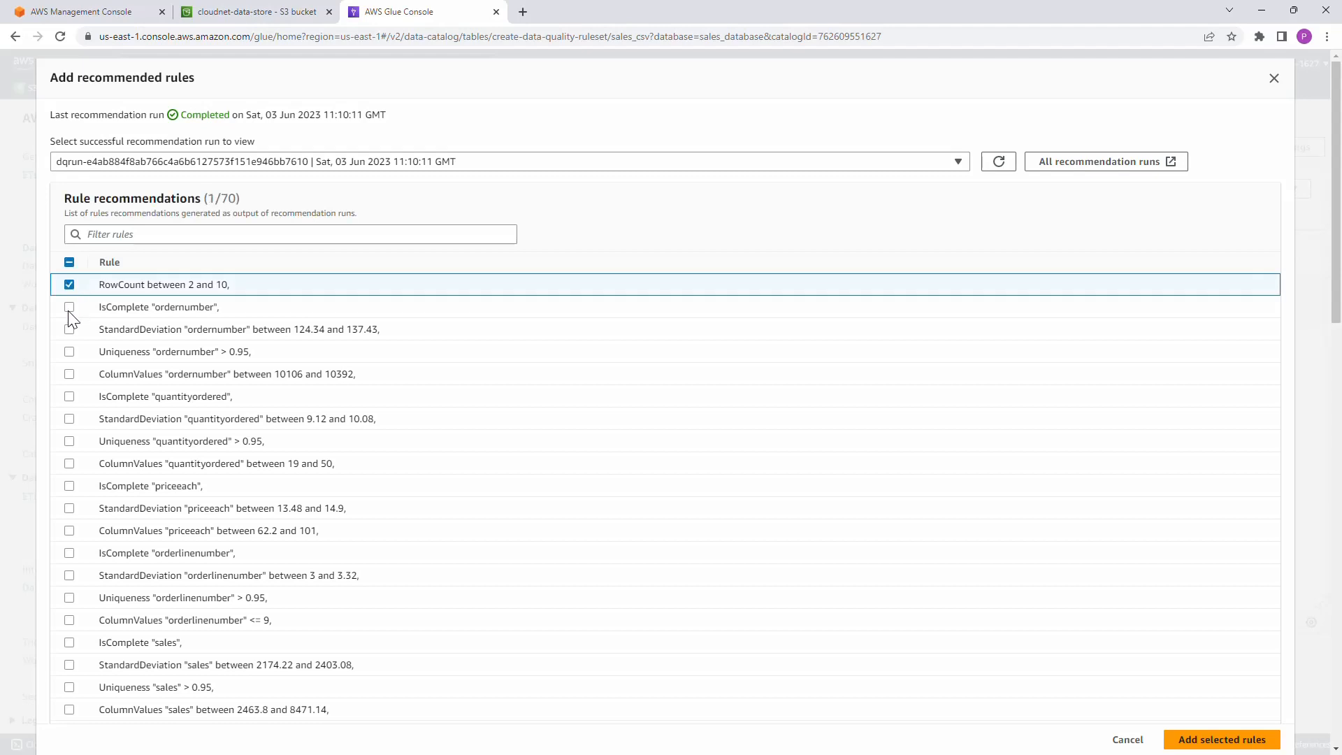
pyautogui.click(69, 307)
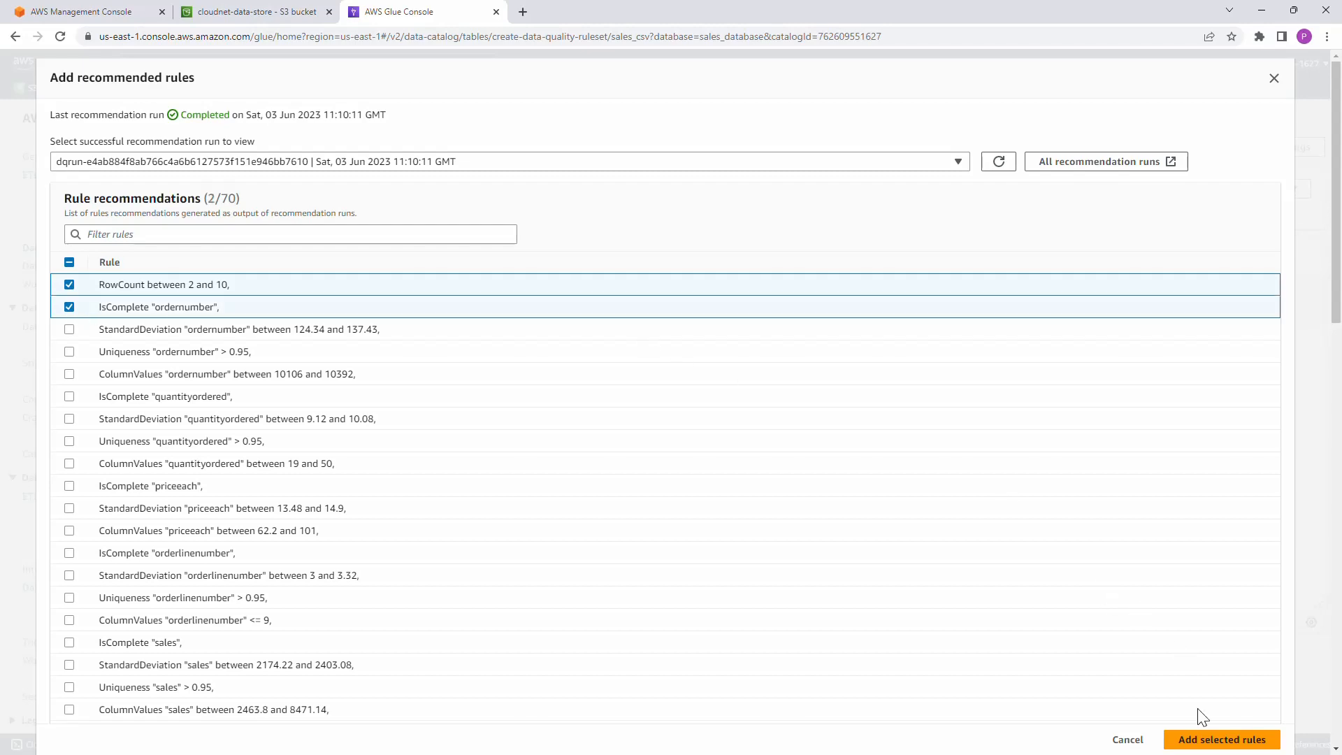
pyautogui.click(1207, 743)
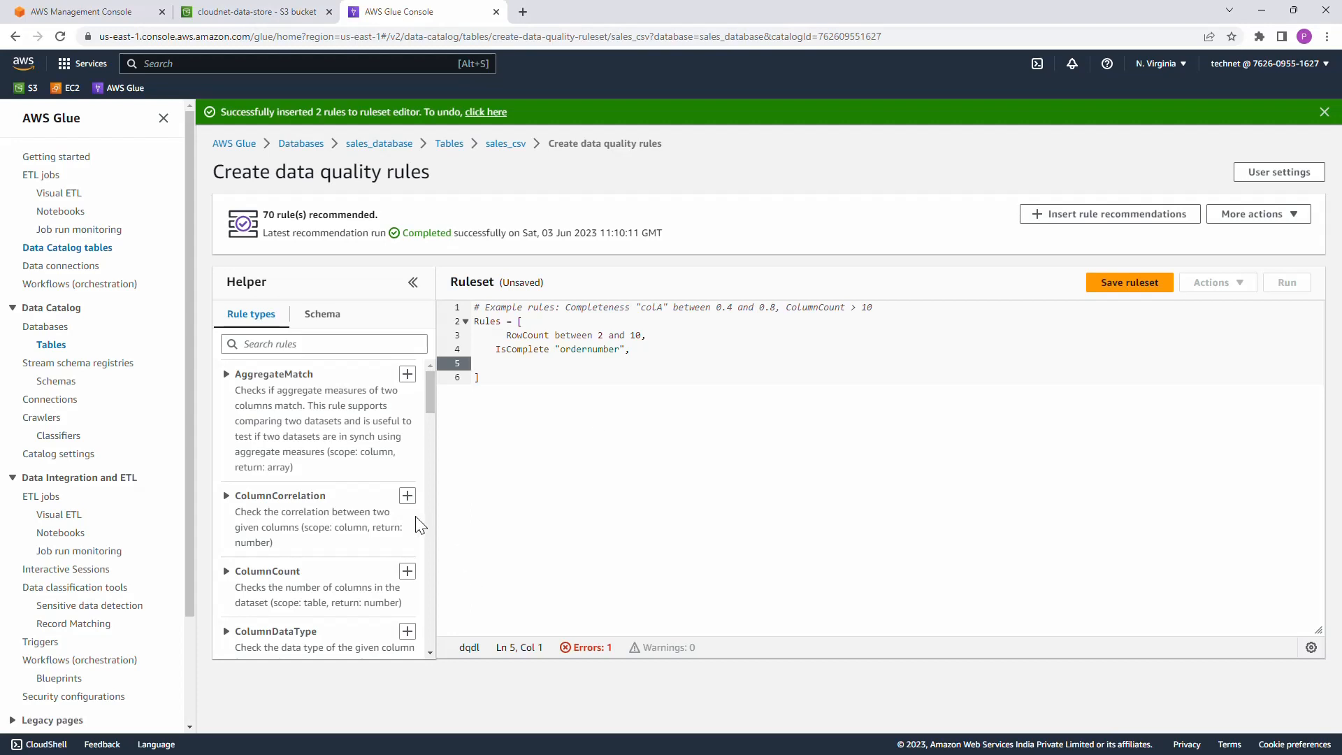
# Step: Add the example rule ColumnCount = 10 to the ruleset and remove its trailing comma
pyautogui.scroll(-1, 416, 523)
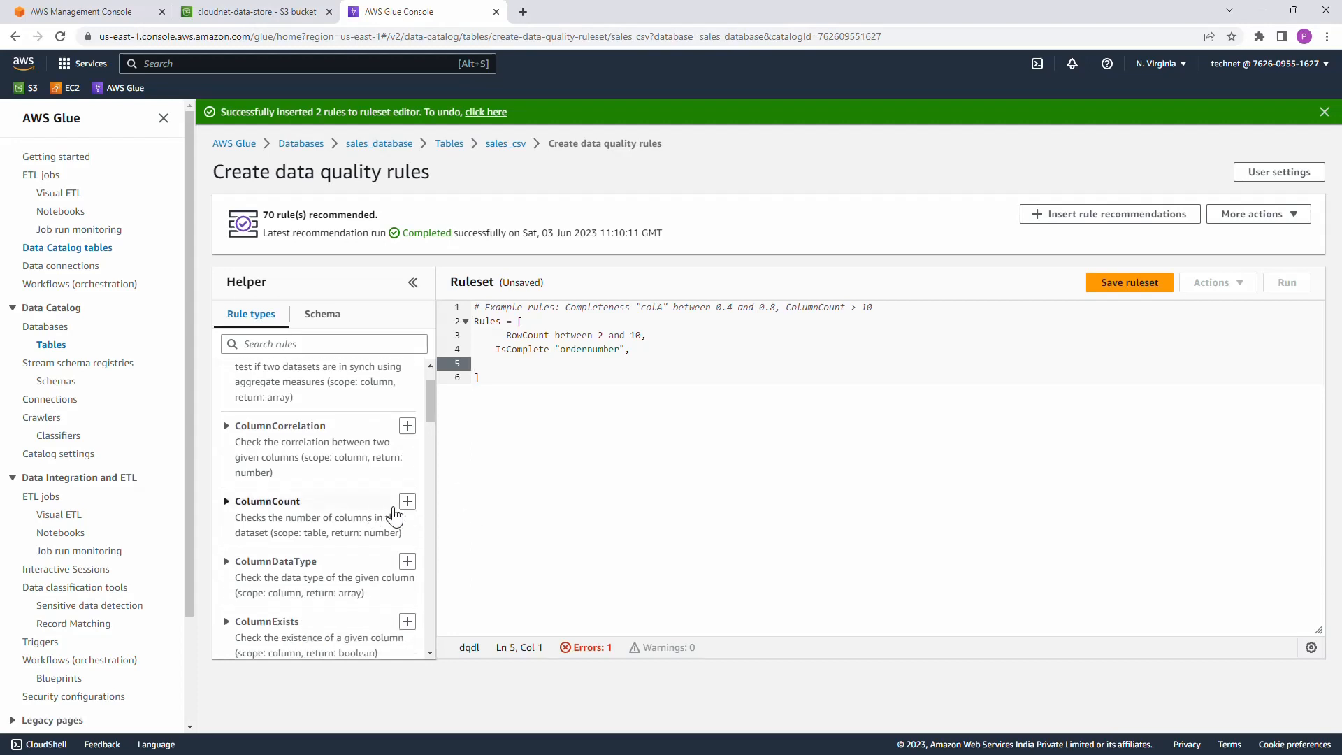
pyautogui.click(385, 515)
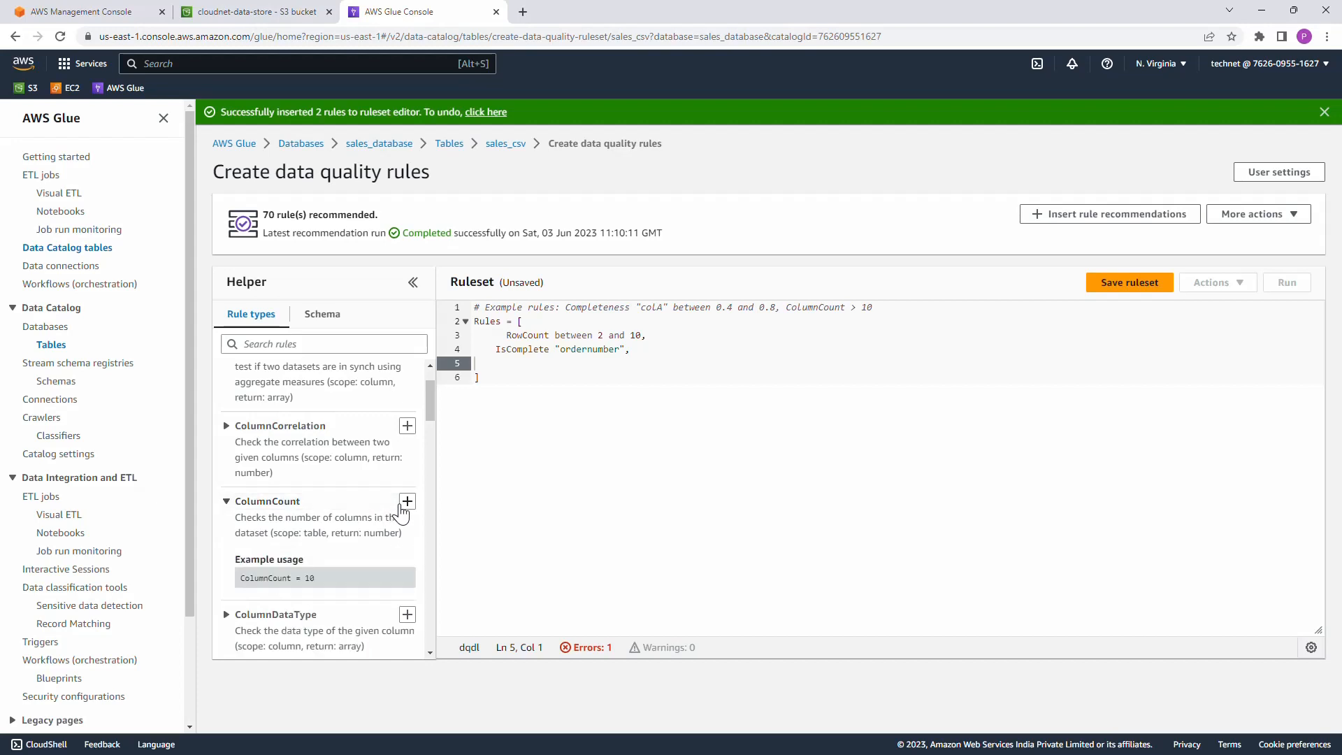
pyautogui.click(407, 502)
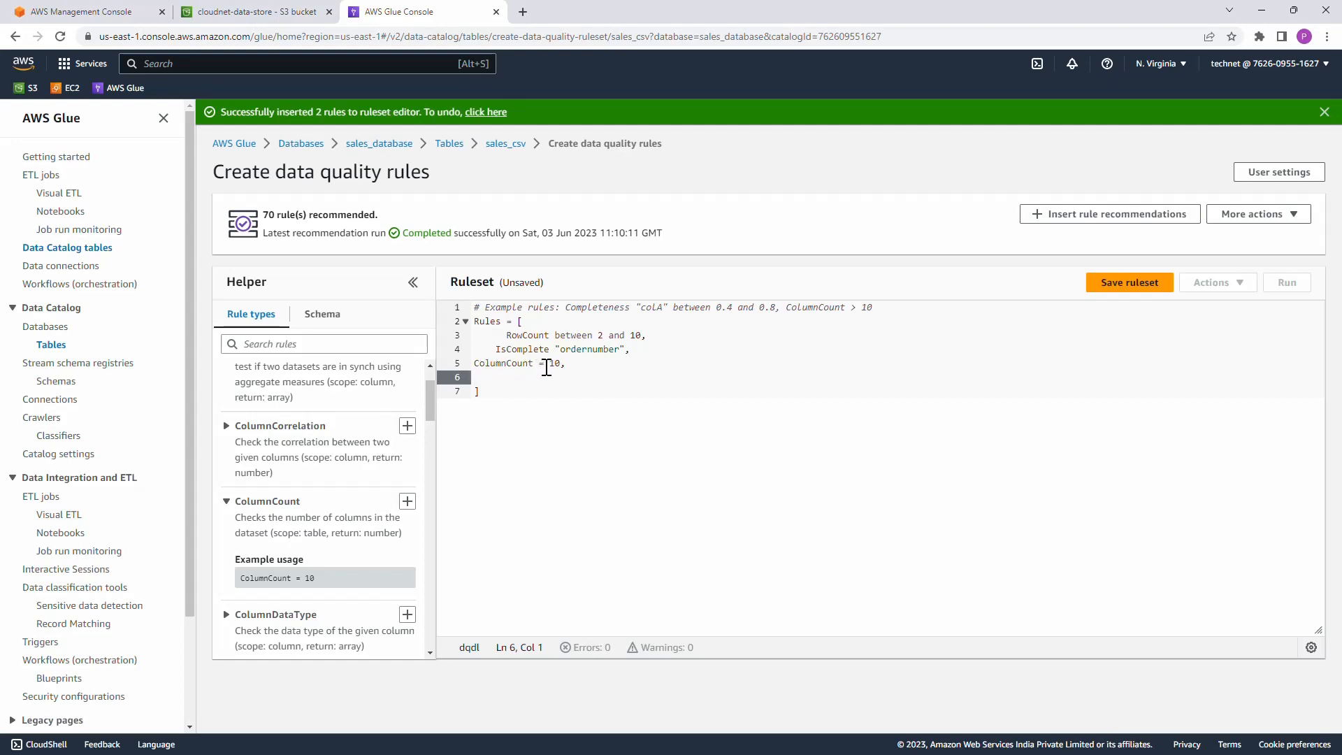
pyautogui.click(590, 364)
pyautogui.press('BackSpace')
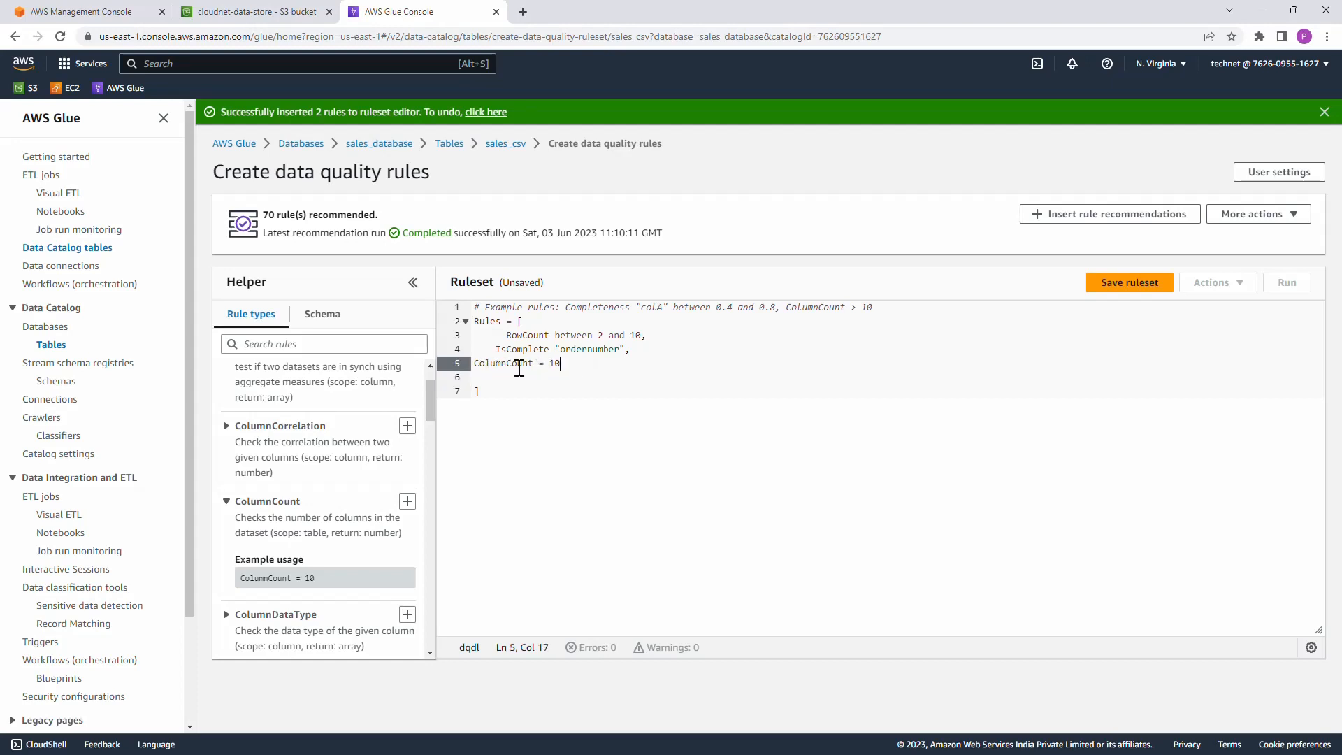
# Step: Align the indentation of the RowCount, IsComplete and ColumnCount rules in the ruleset
pyautogui.click(474, 365)
pyautogui.press('Tab')
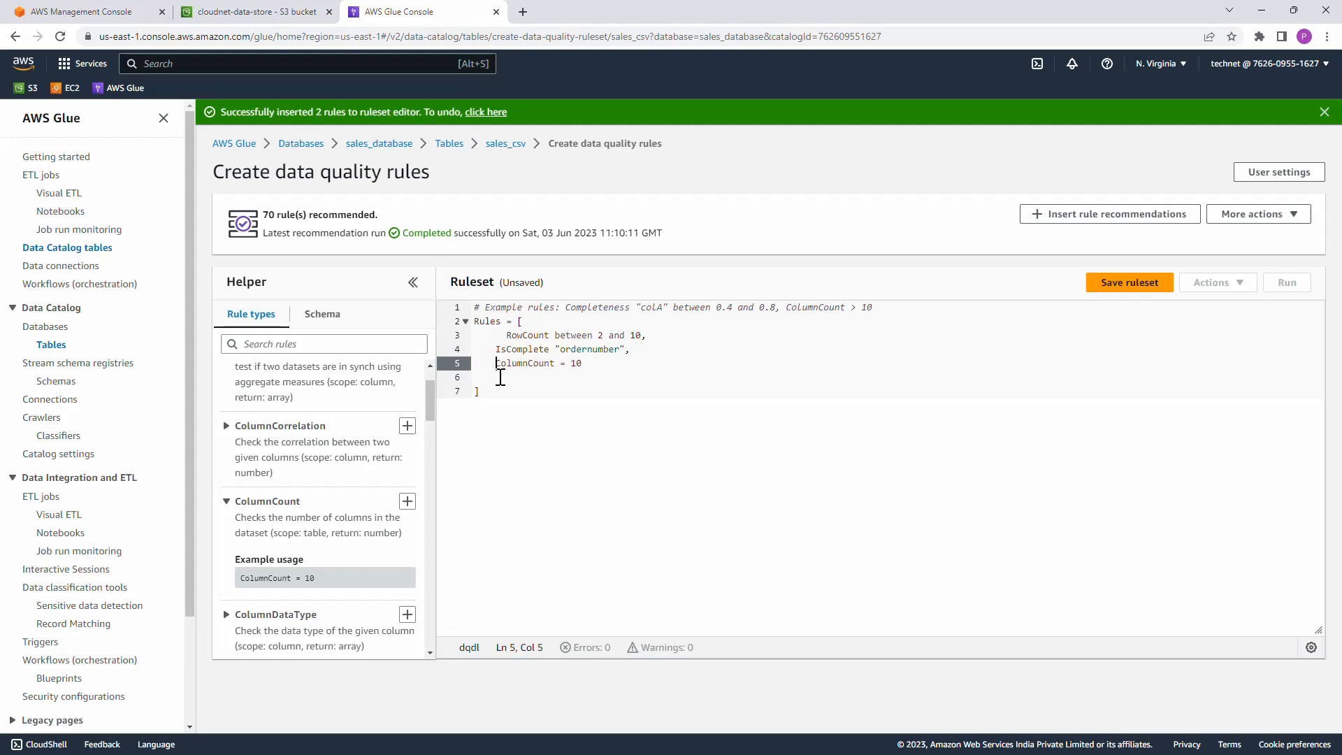
pyautogui.click(496, 349)
pyautogui.press('Tab')
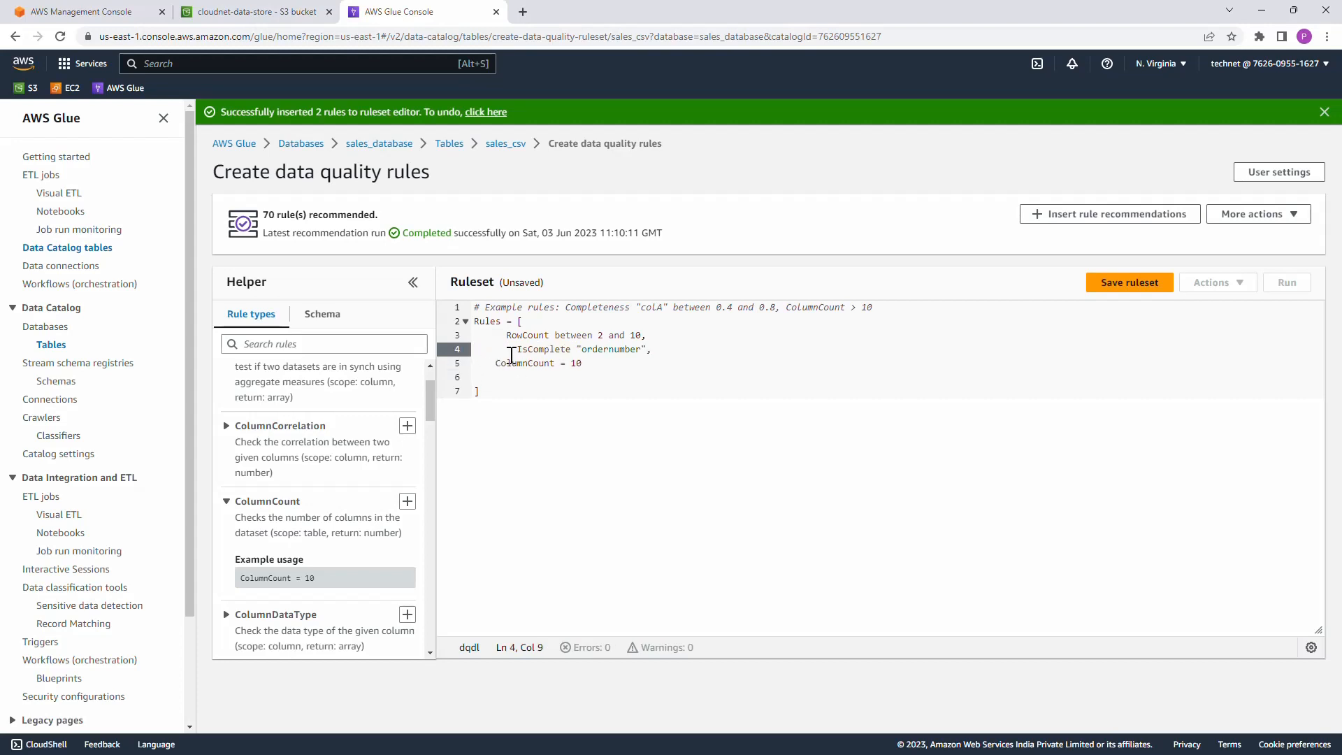
pyautogui.press('BackSpace')
pyautogui.click(506, 335)
pyautogui.press('BackSpace')
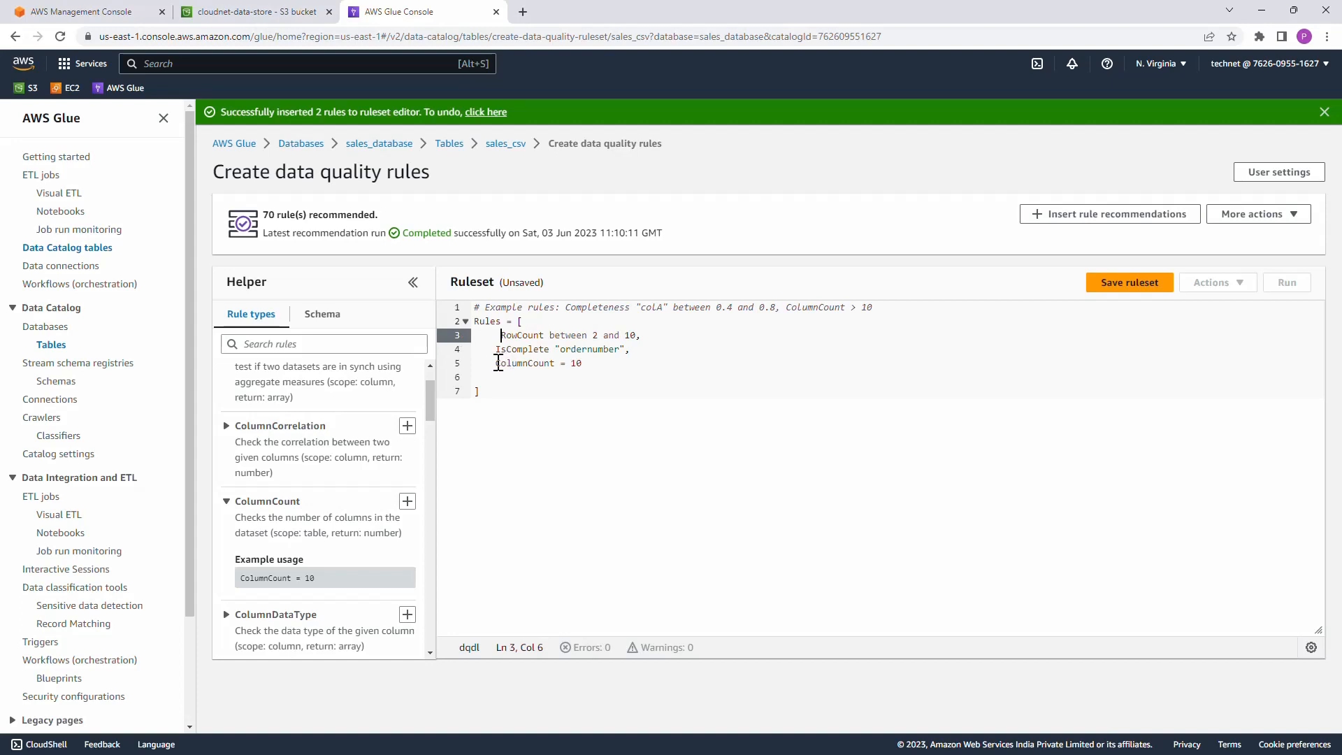
pyautogui.press('BackSpace')
pyautogui.click(499, 363)
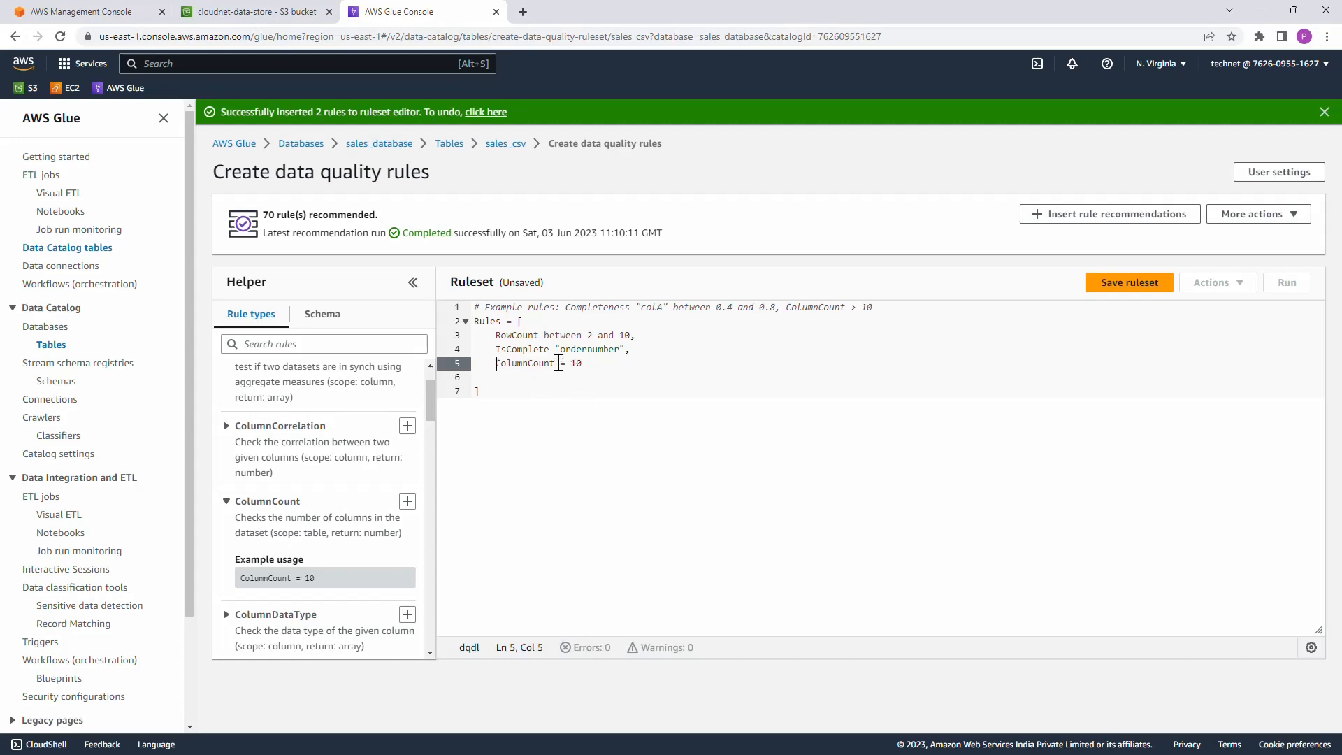
# Step: Change the condition of the ColumnCount rule to > 2
pyautogui.moveTo(561, 364); pyautogui.dragTo(591, 364)
pyautogui.press('BackSpace')
pyautogui.write('> 2')
# Step: Save the ruleset under the name dq_ruleset_sales_csv
pyautogui.click(1140, 286)
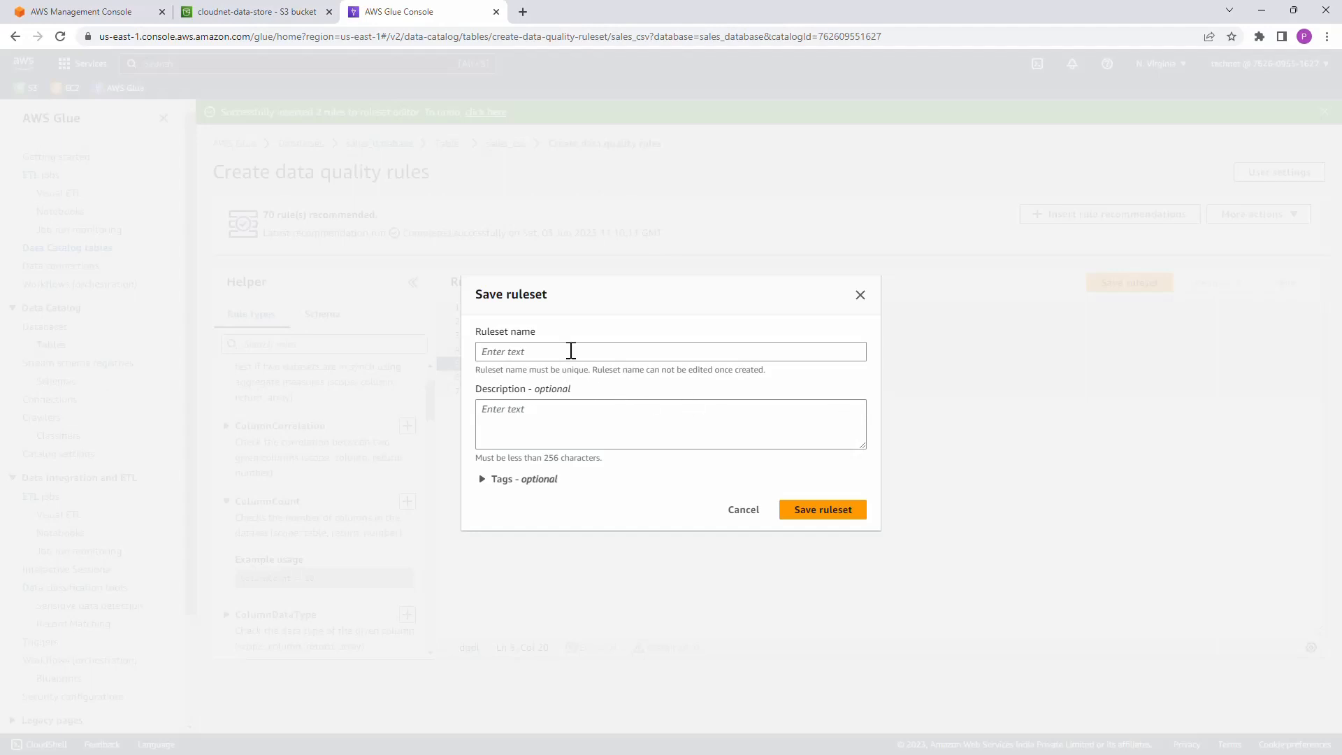
pyautogui.click(576, 350)
pyautogui.write('dq_rule')
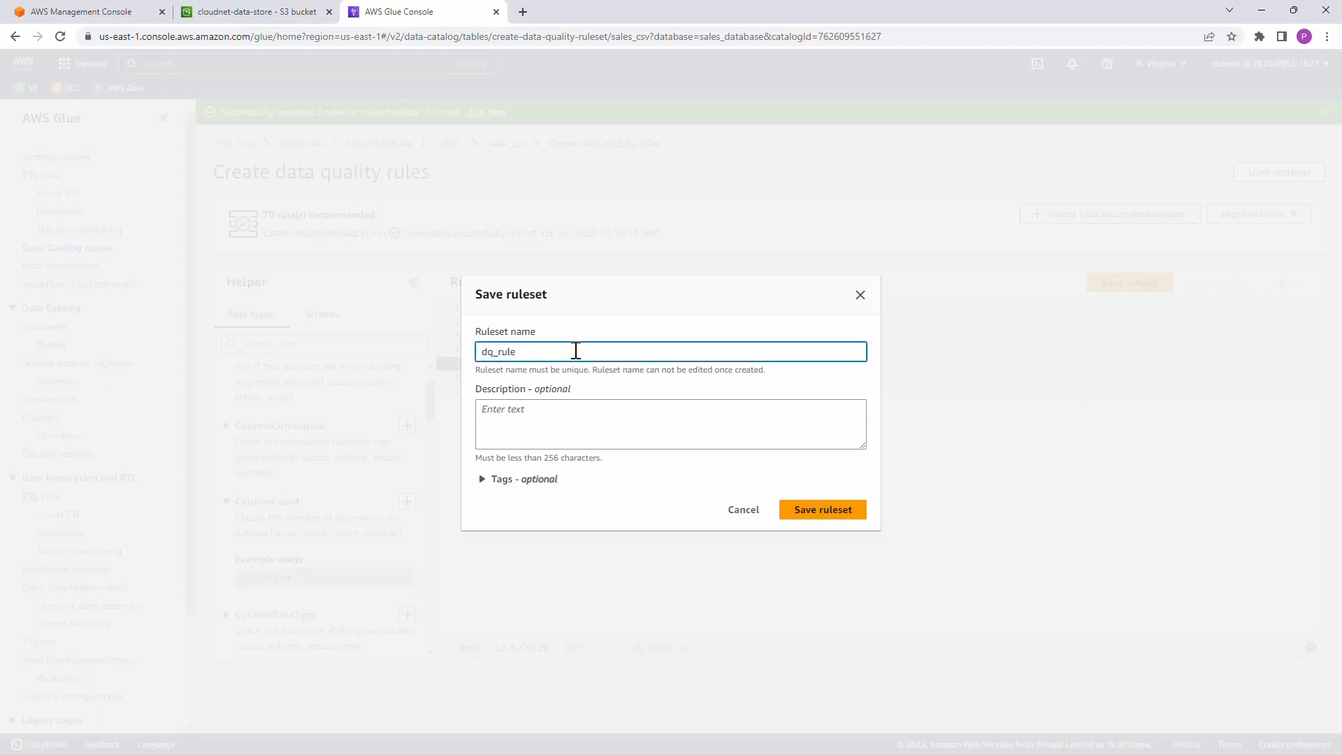
pyautogui.write('set_sales_csv')
pyautogui.click(836, 517)
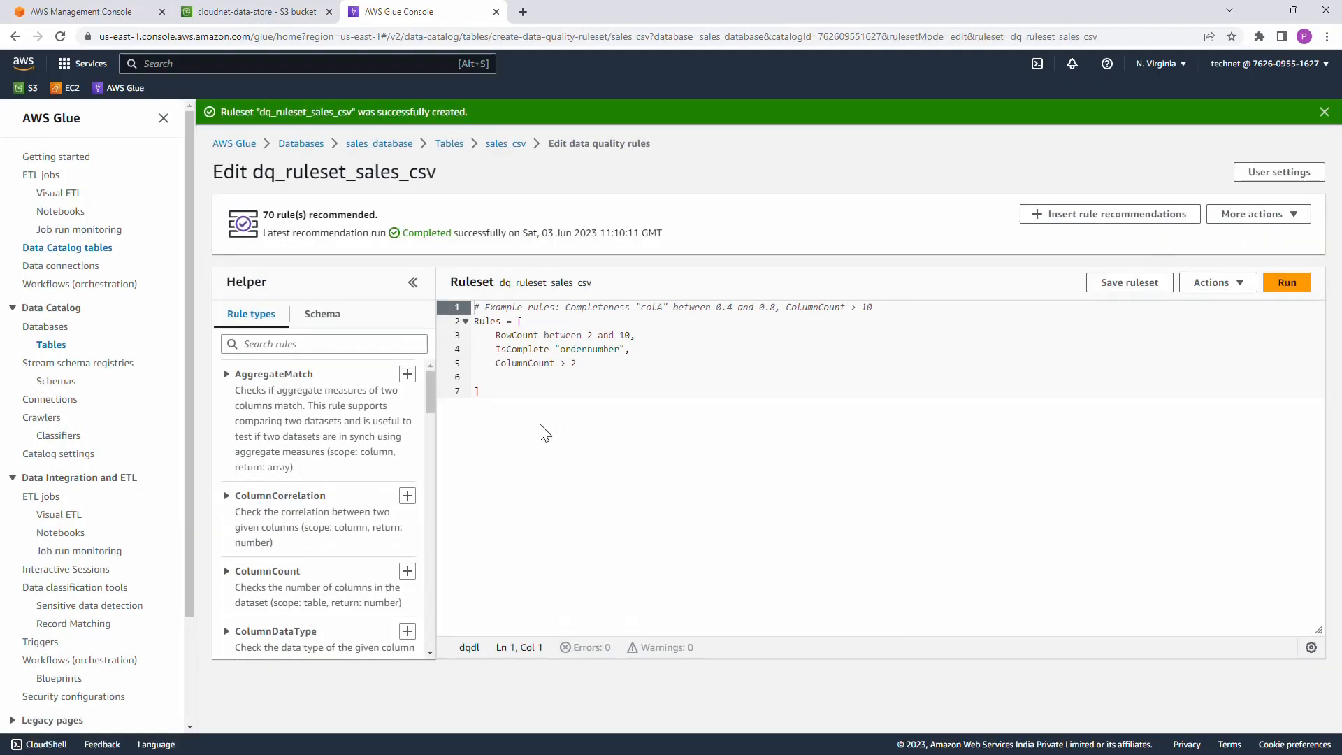
# Step: Return to the sales_csv table's data quality rulesets, refresh the list and open the run details for dq_ruleset_sales_csv
pyautogui.click(515, 145)
pyautogui.scroll(-3, 811, 552)
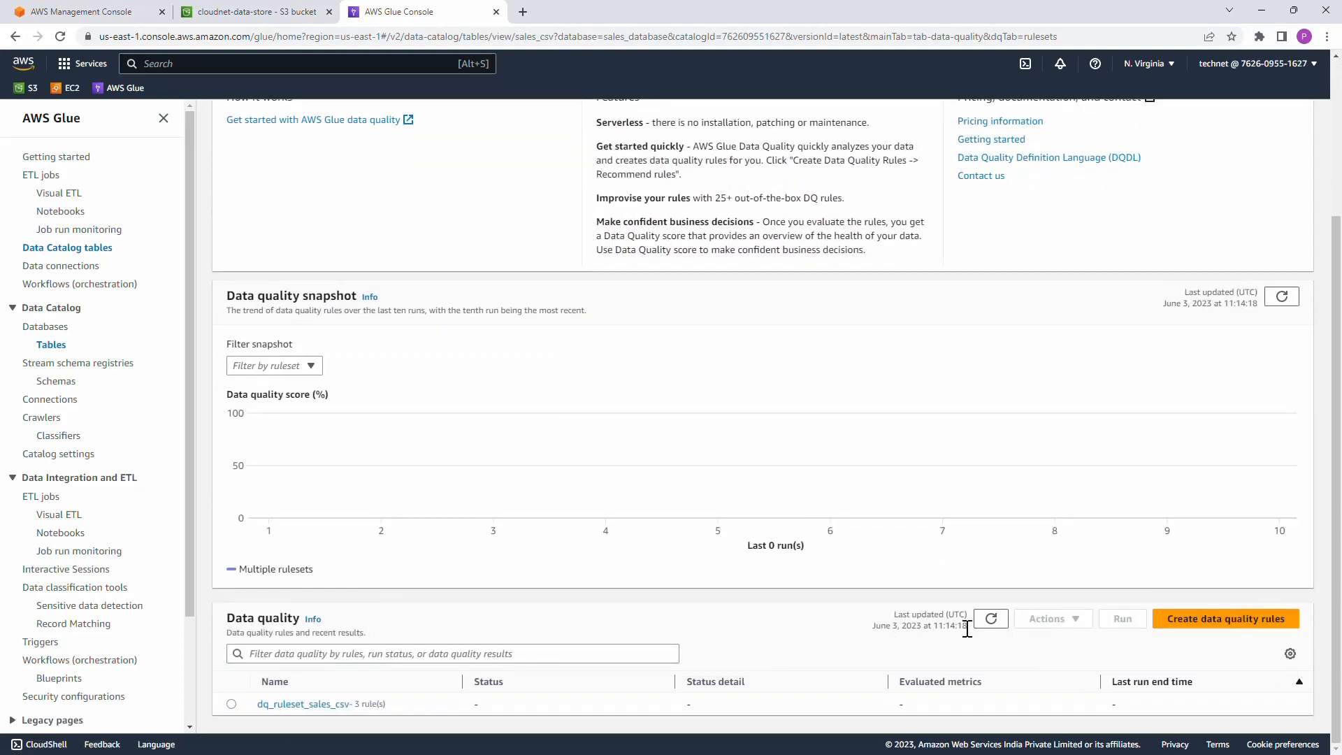
pyautogui.click(990, 619)
pyautogui.click(231, 705)
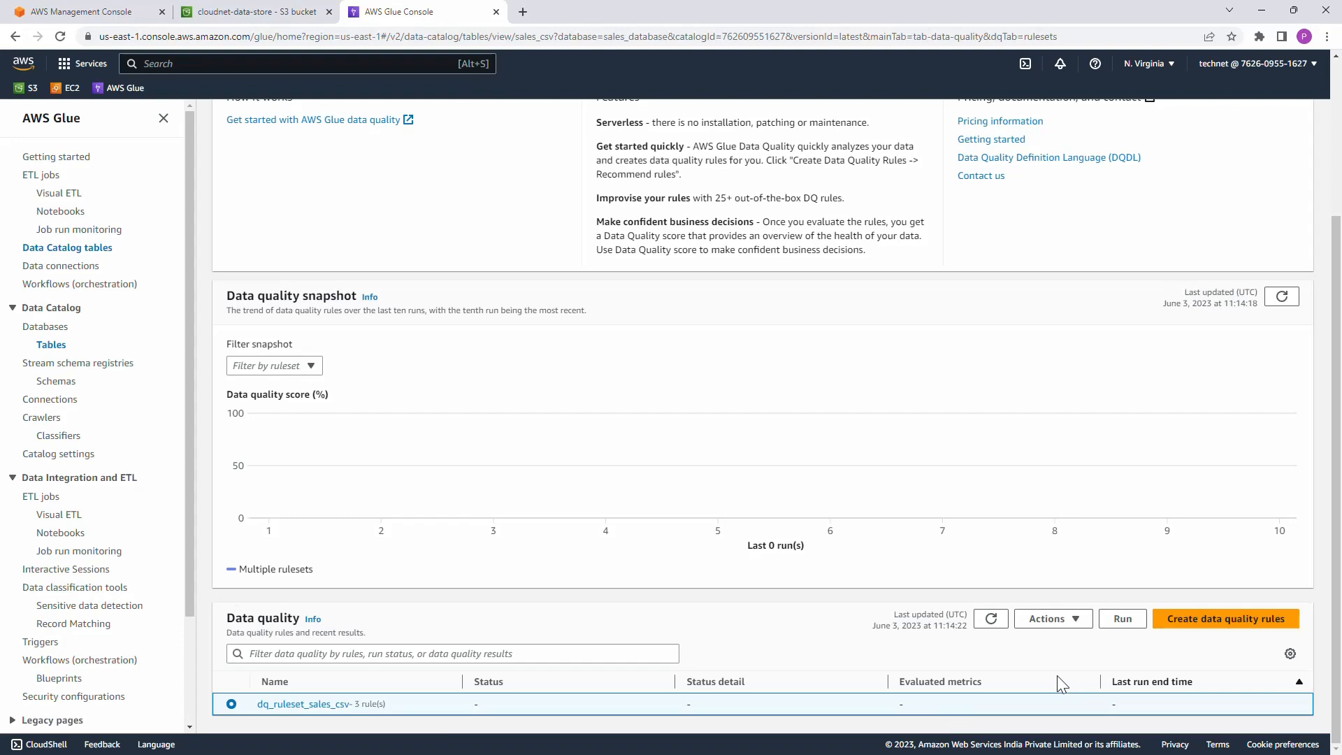
pyautogui.click(1123, 621)
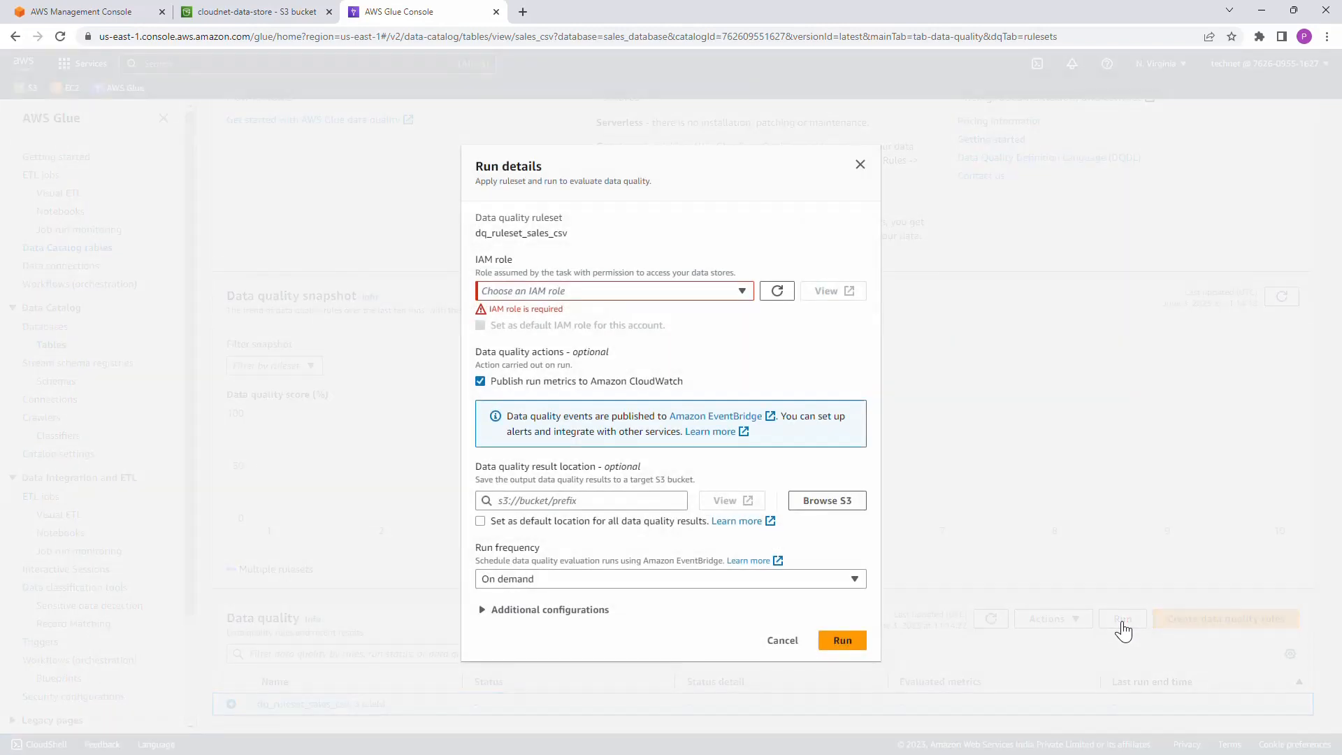
# Step: Assign the IAM role dq_demo_role to the ruleset run and choose On demand as the run frequency
pyautogui.click(718, 294)
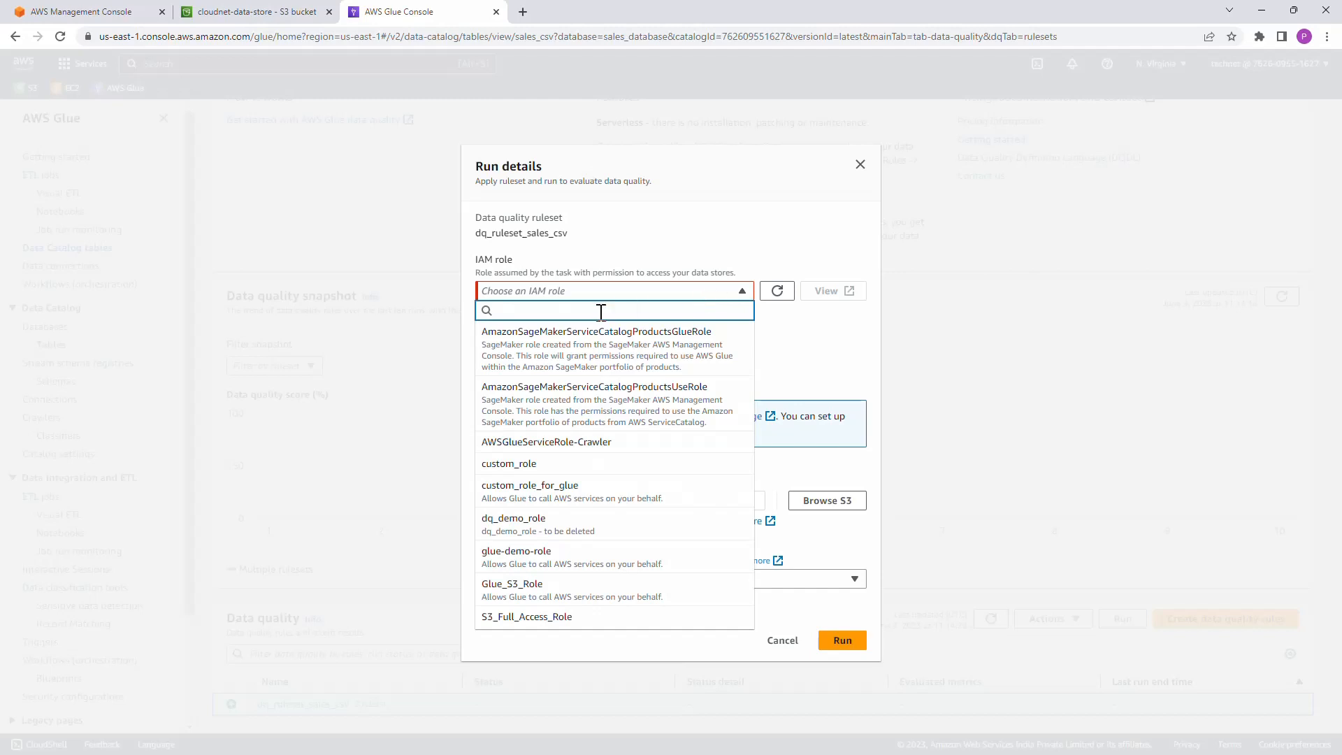
pyautogui.click(571, 529)
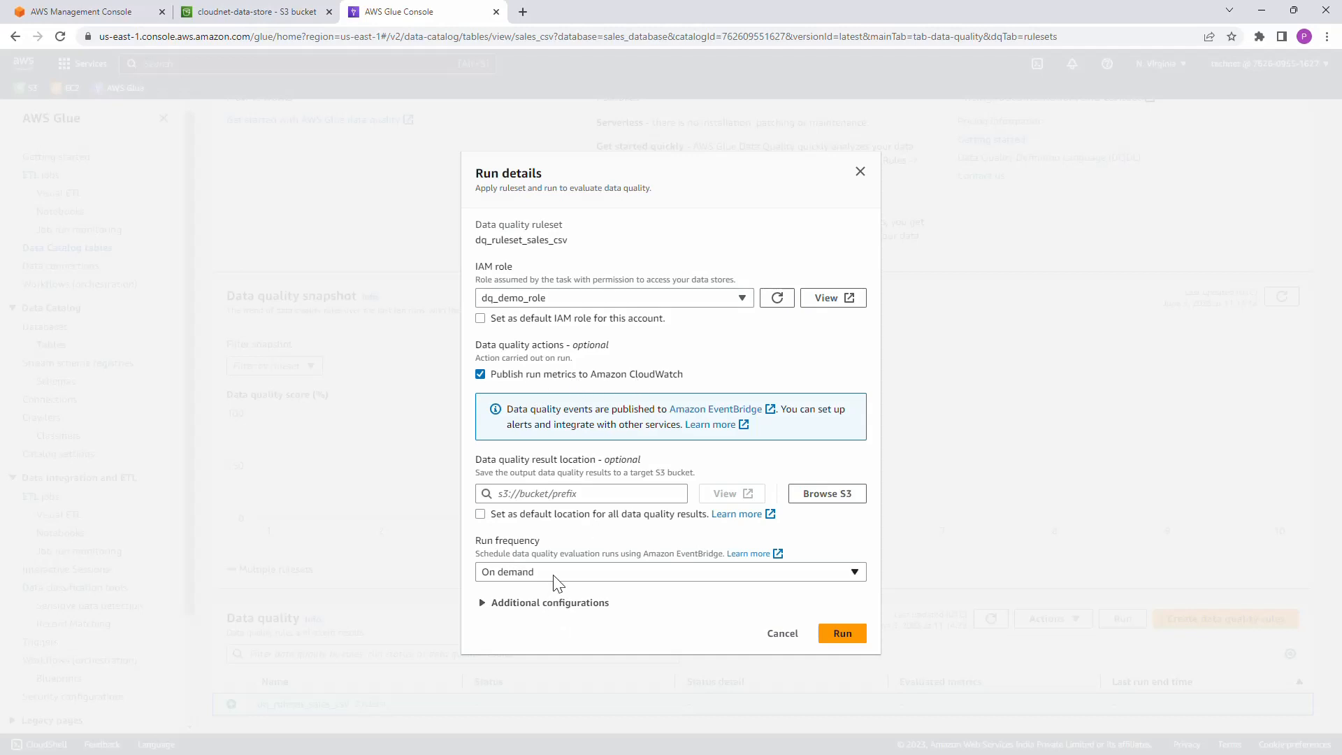
pyautogui.click(575, 574)
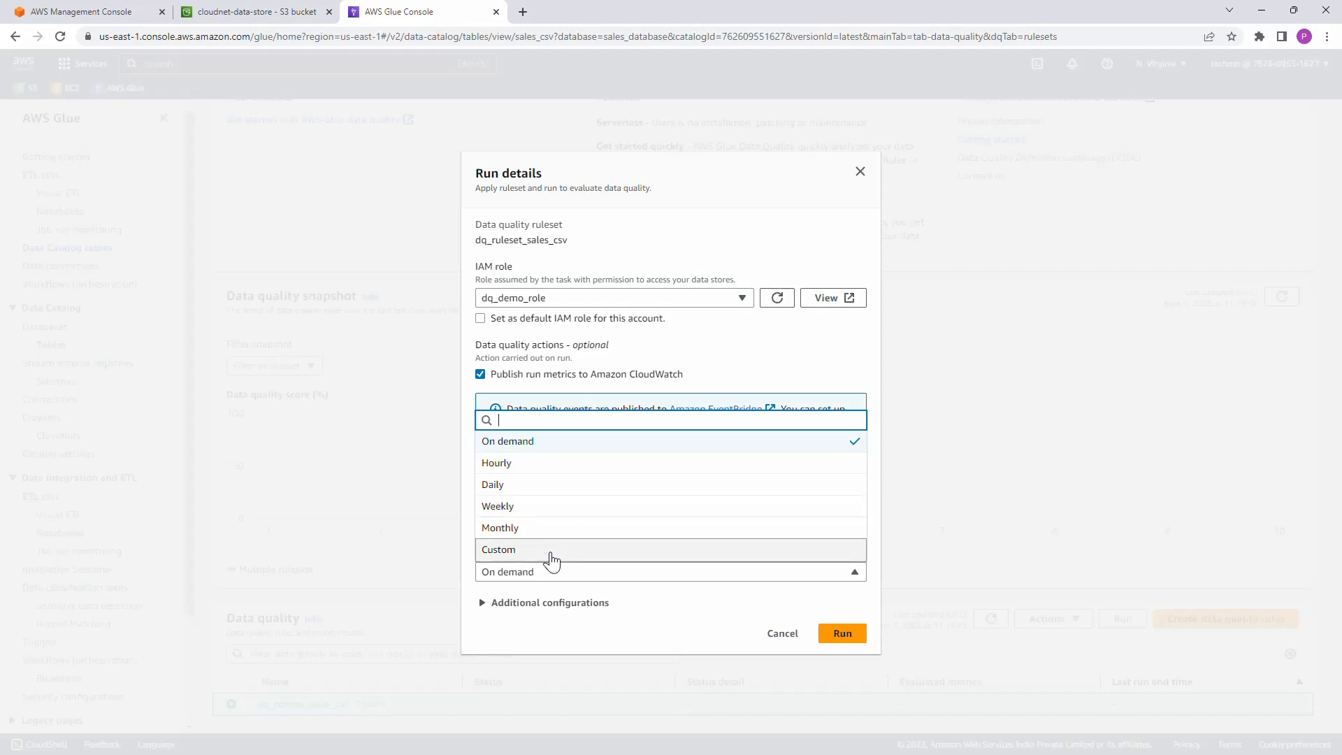
pyautogui.click(612, 448)
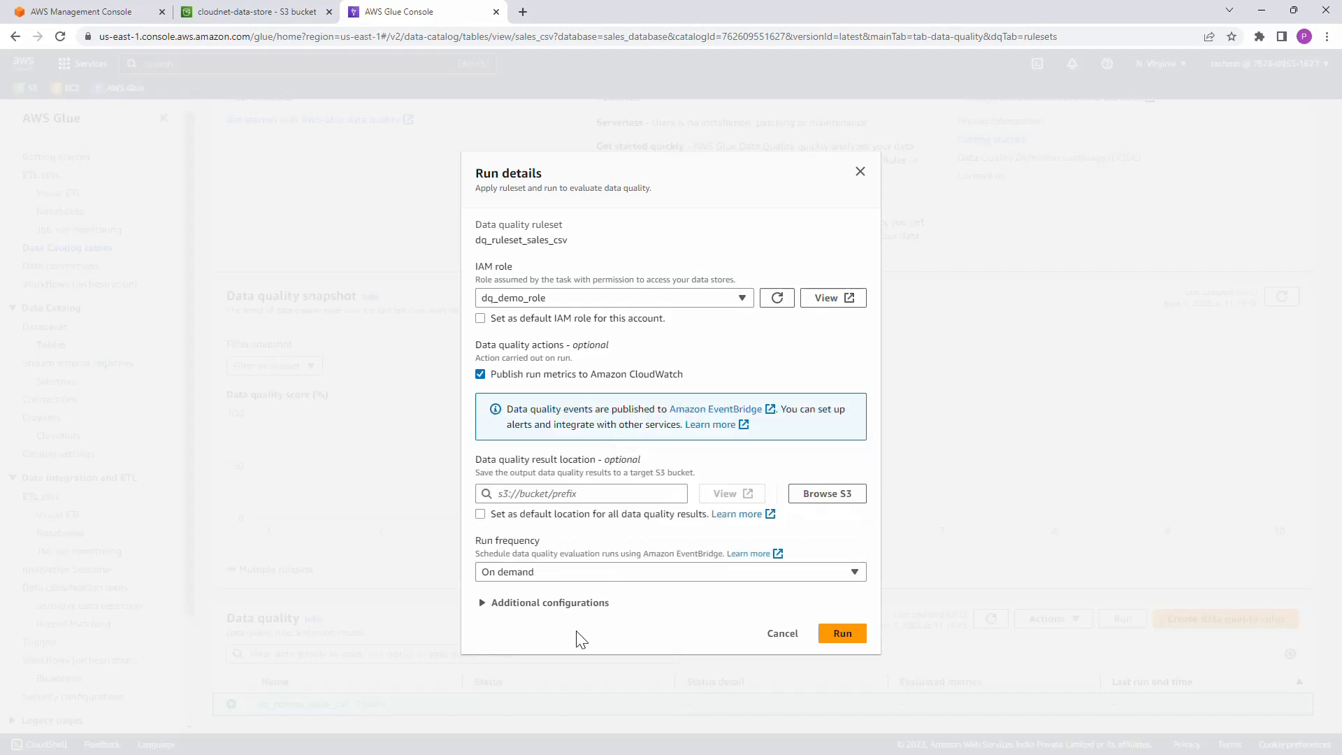
# Step: Set the requested number of workers to 2 in the additional configurations and start the ruleset run
pyautogui.click(515, 608)
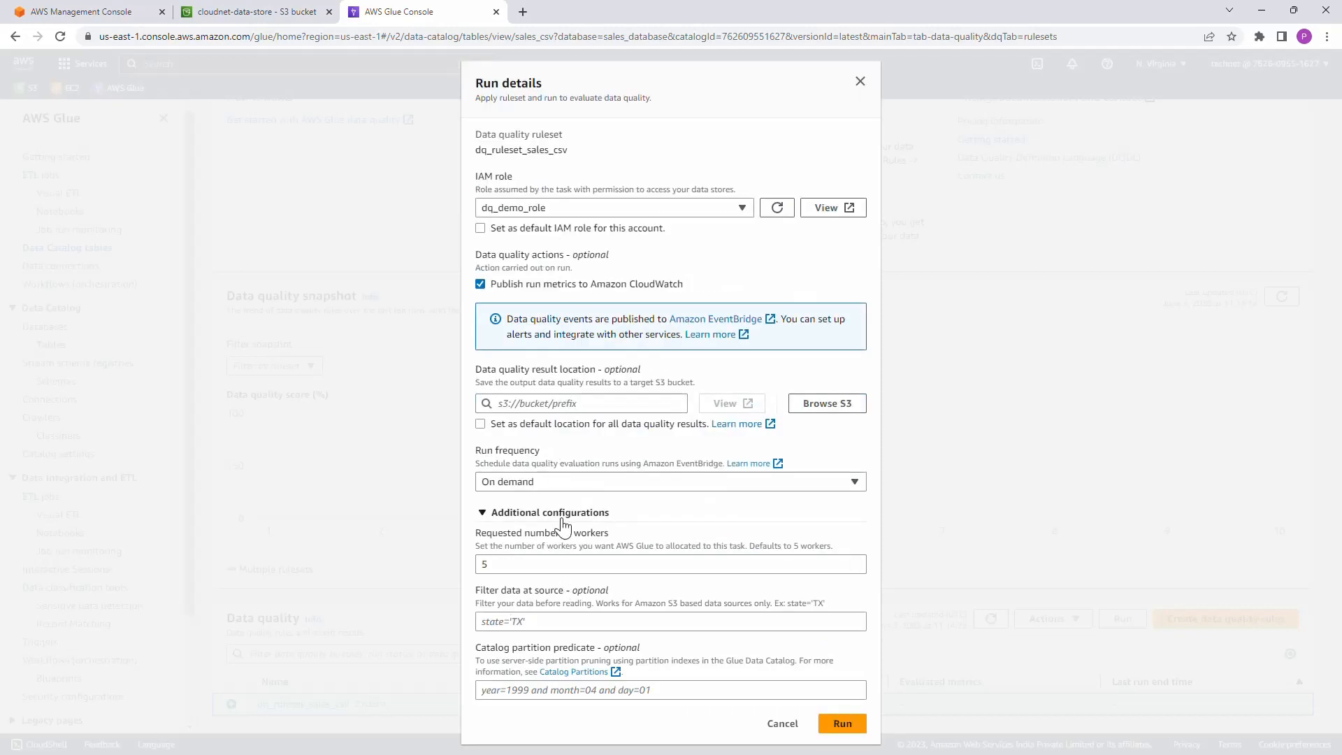
pyautogui.click(503, 564)
pyautogui.moveTo(503, 564); pyautogui.dragTo(471, 569)
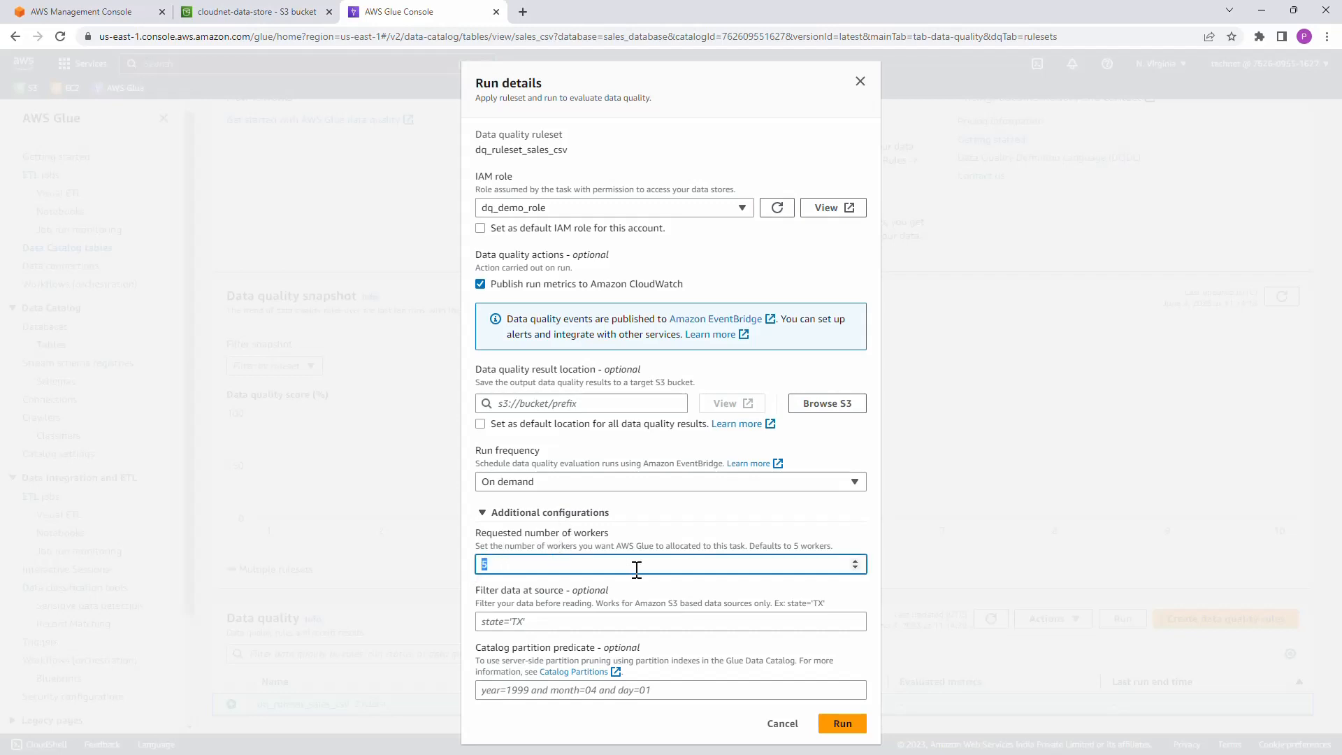
pyautogui.write('2')
pyautogui.click(843, 724)
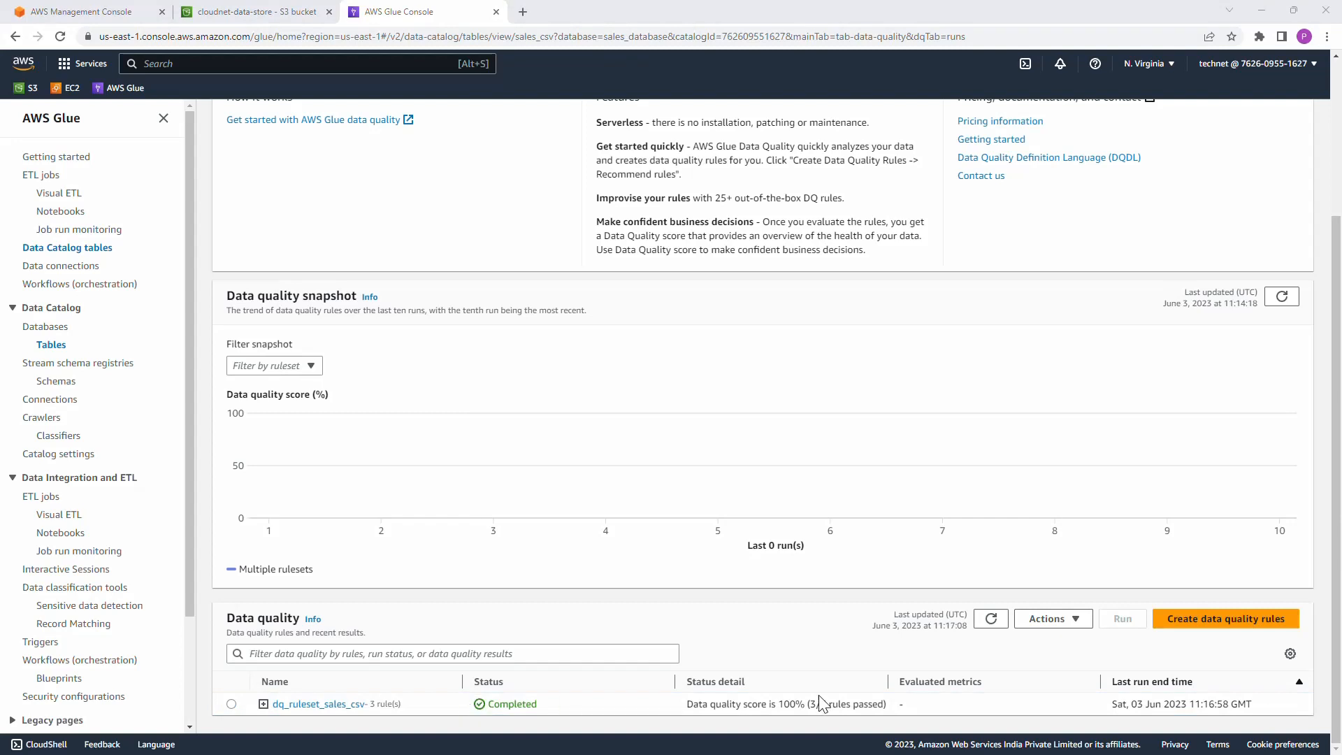
# Step: Expand the completed dq_ruleset_sales_csv run and examine its status detail and the result of each rule
pyautogui.click(263, 704)
pyautogui.scroll(-1, 657, 614)
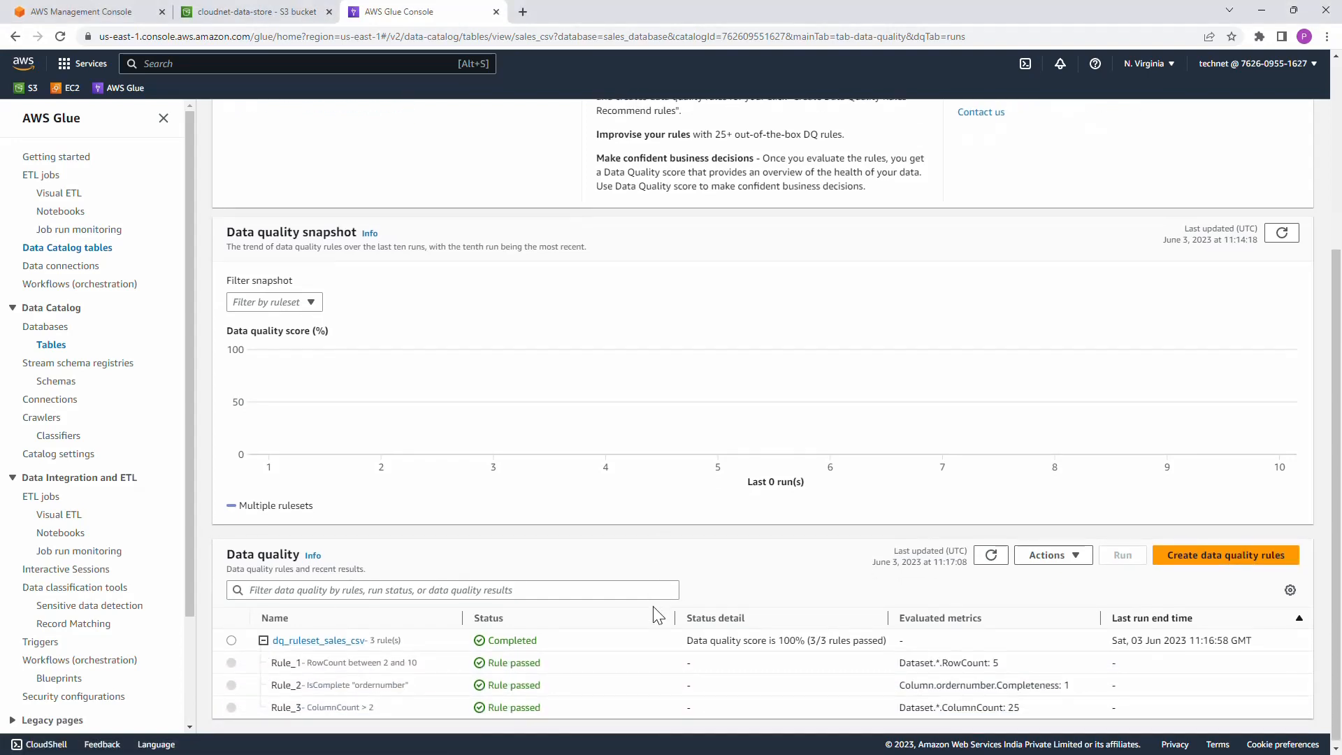
pyautogui.scroll(-1, 659, 615)
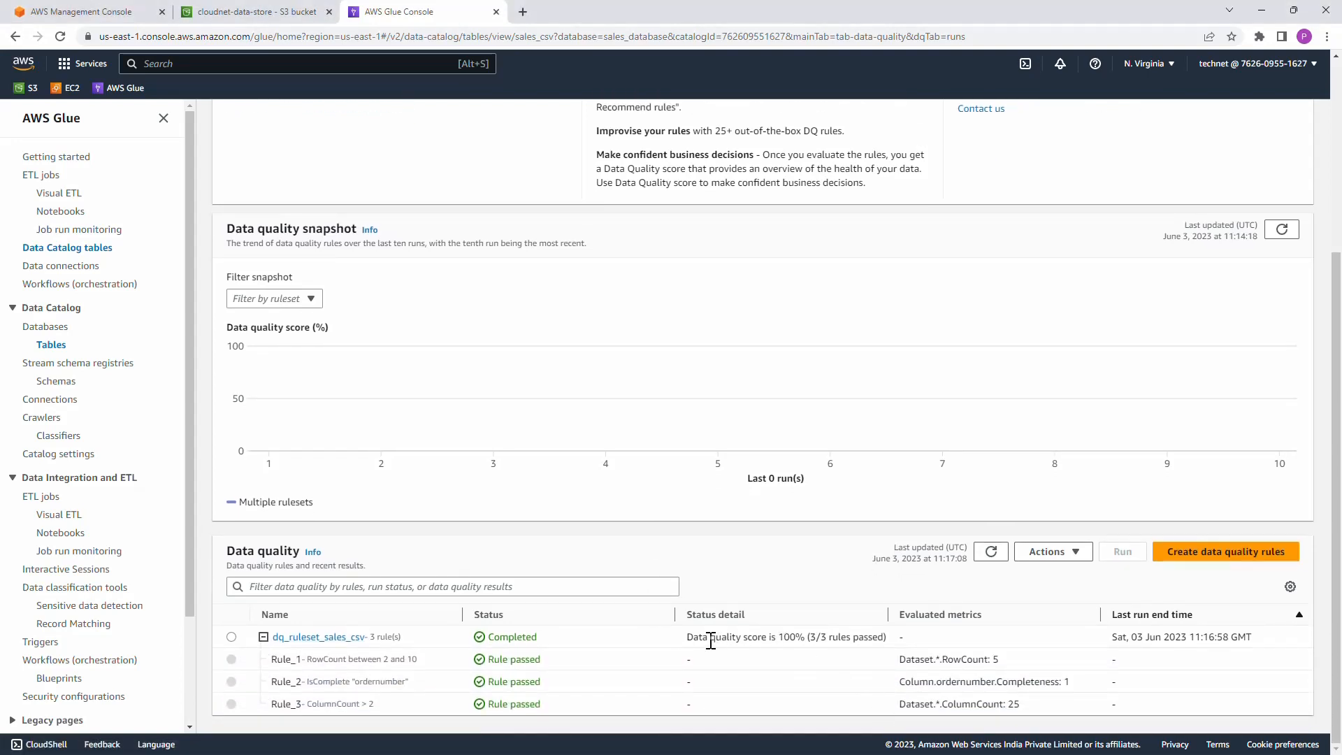
pyautogui.moveTo(778, 638); pyautogui.dragTo(863, 638)
# Step: Refresh the data quality snapshot and check the score plotted for the ruleset run
pyautogui.scroll(4, 965, 682)
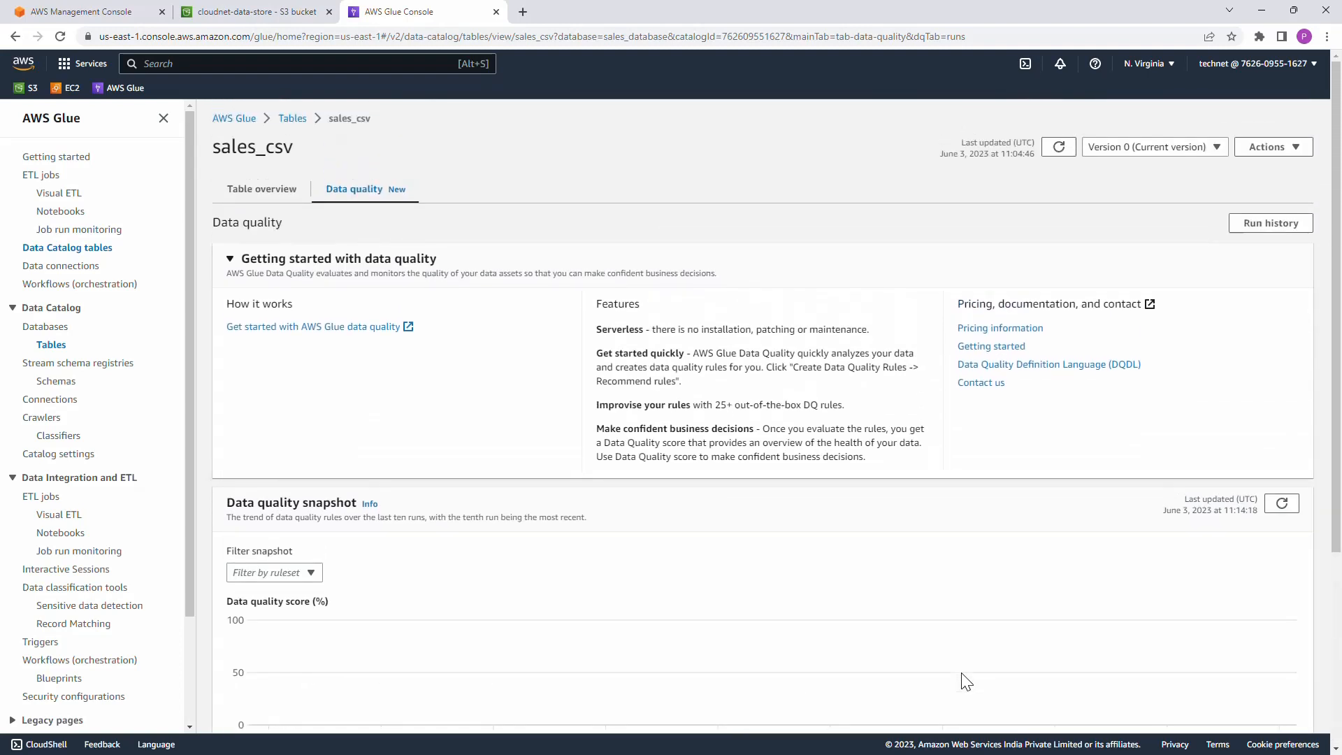
pyautogui.scroll(-2, 966, 682)
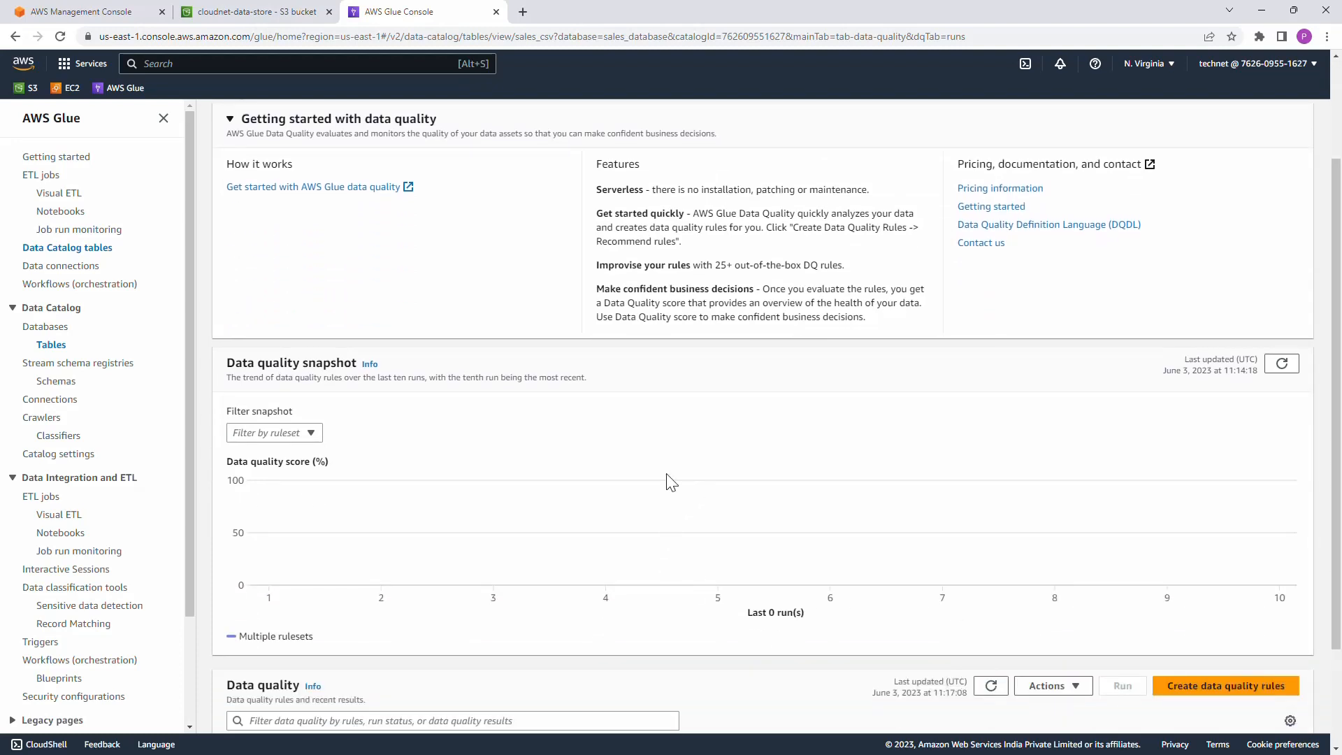
pyautogui.click(1282, 367)
pyautogui.moveTo(384, 492)
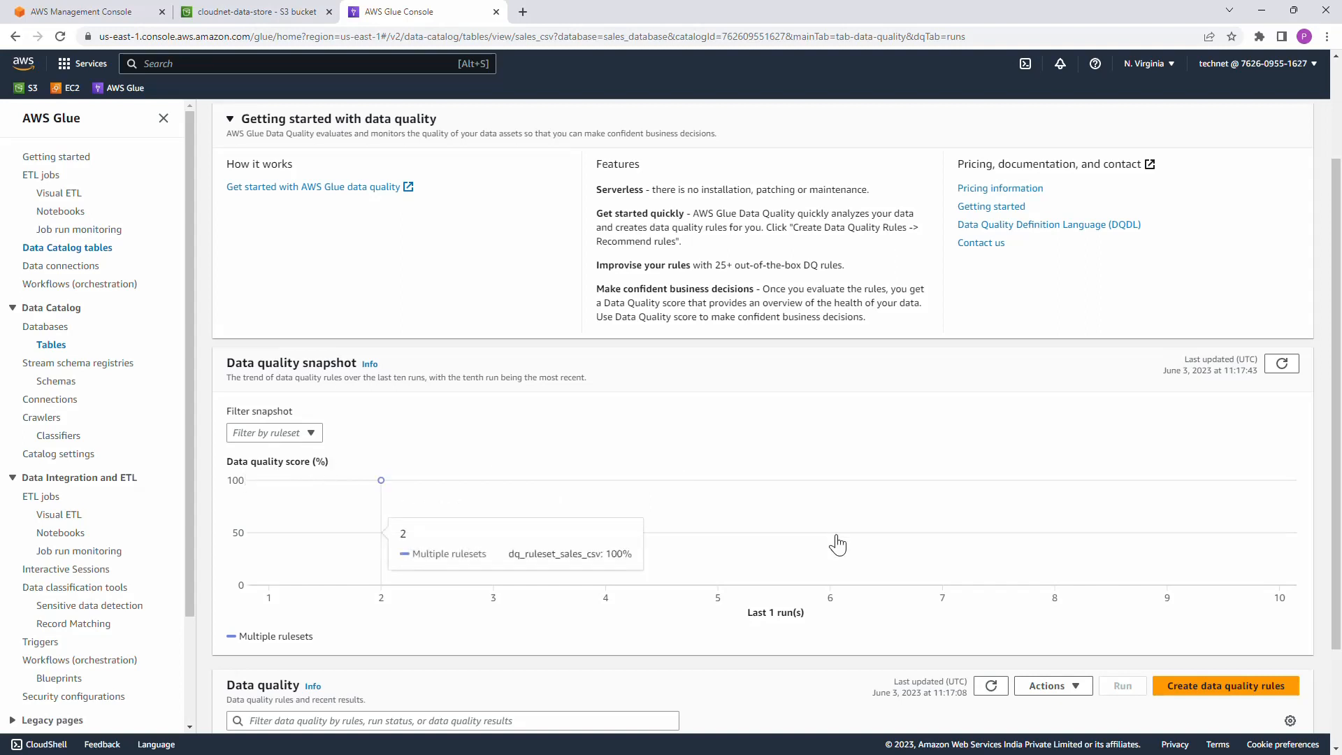
pyautogui.scroll(-2, 837, 544)
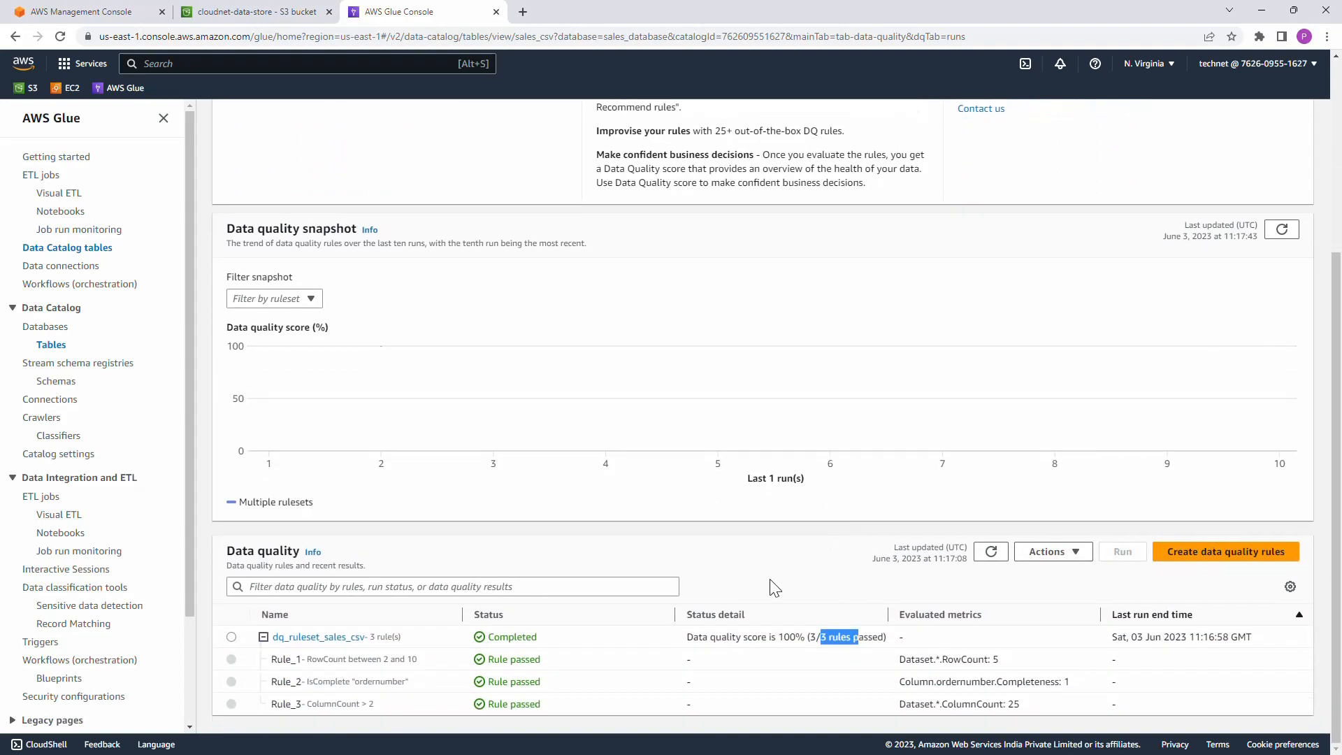
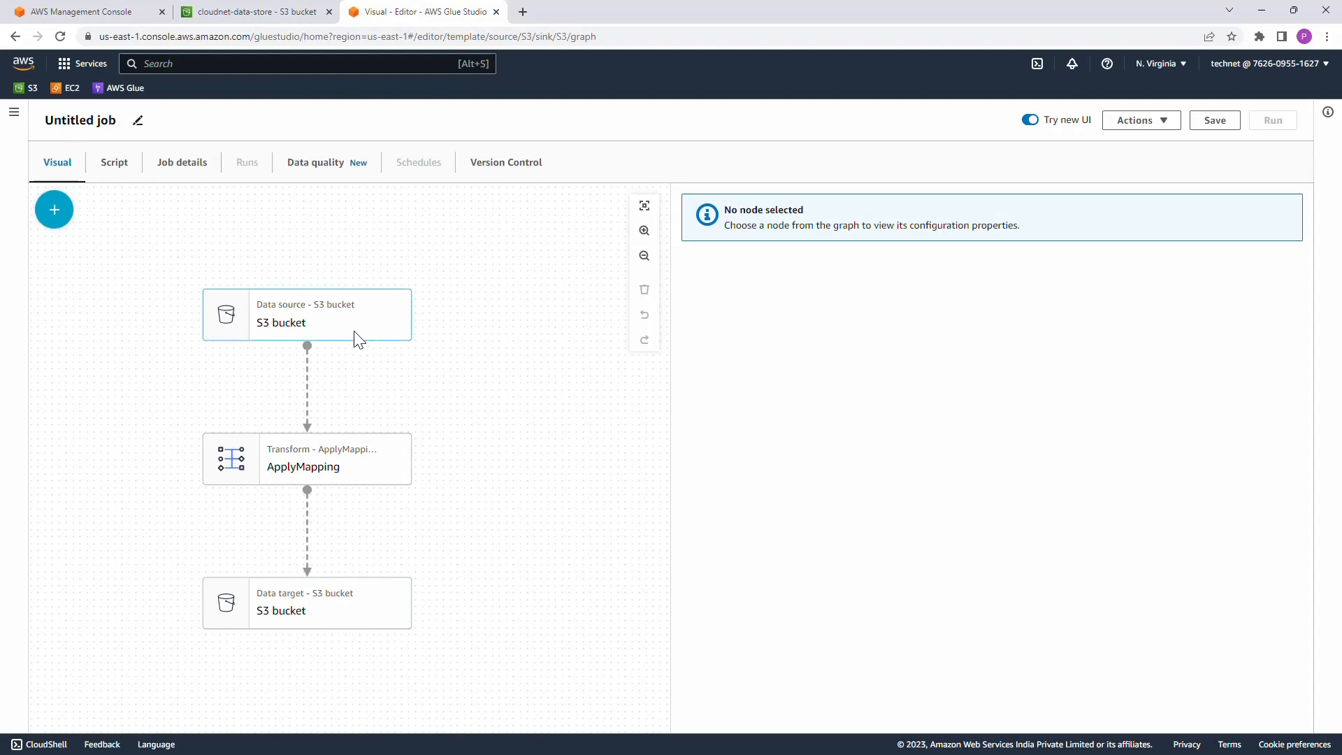
# Step: Point the data source node to s3://cloudnet-data-store/input_data/sales_csv/ and infer its schema
pyautogui.click(361, 332)
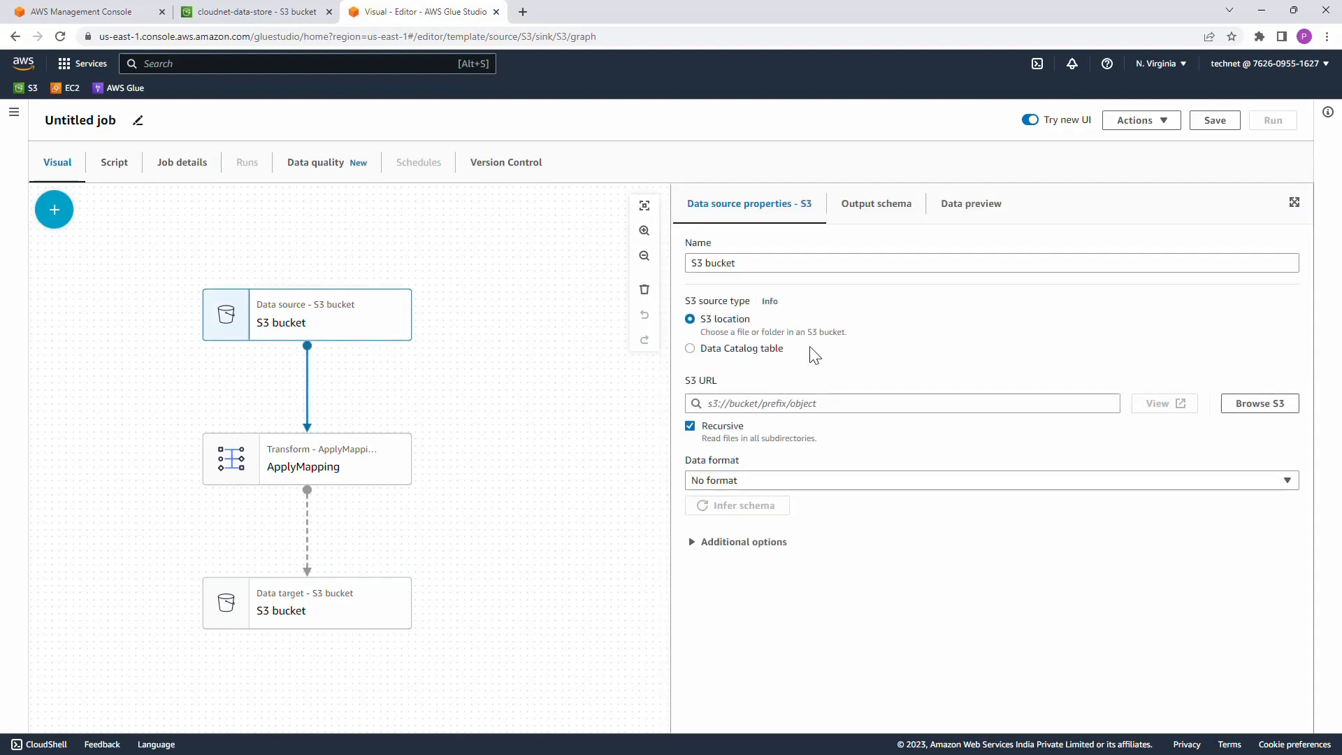
pyautogui.click(1273, 411)
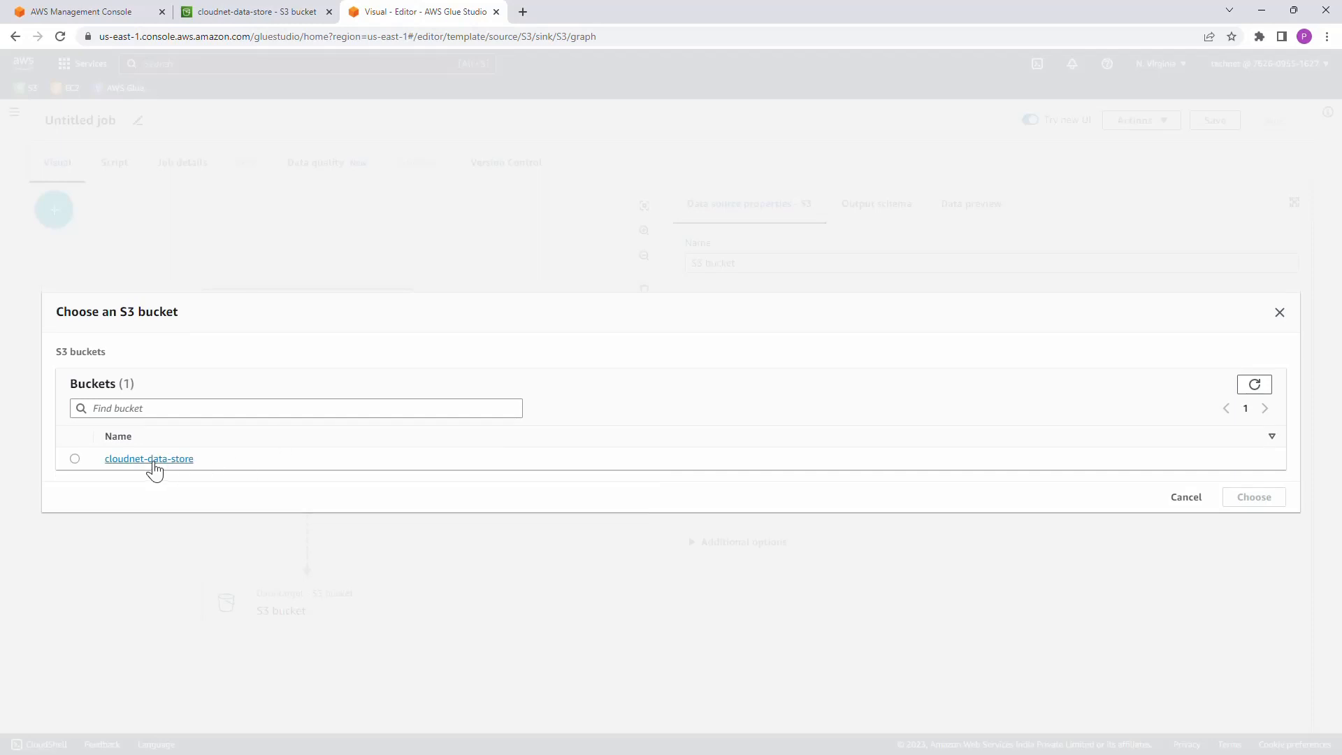
pyautogui.click(149, 460)
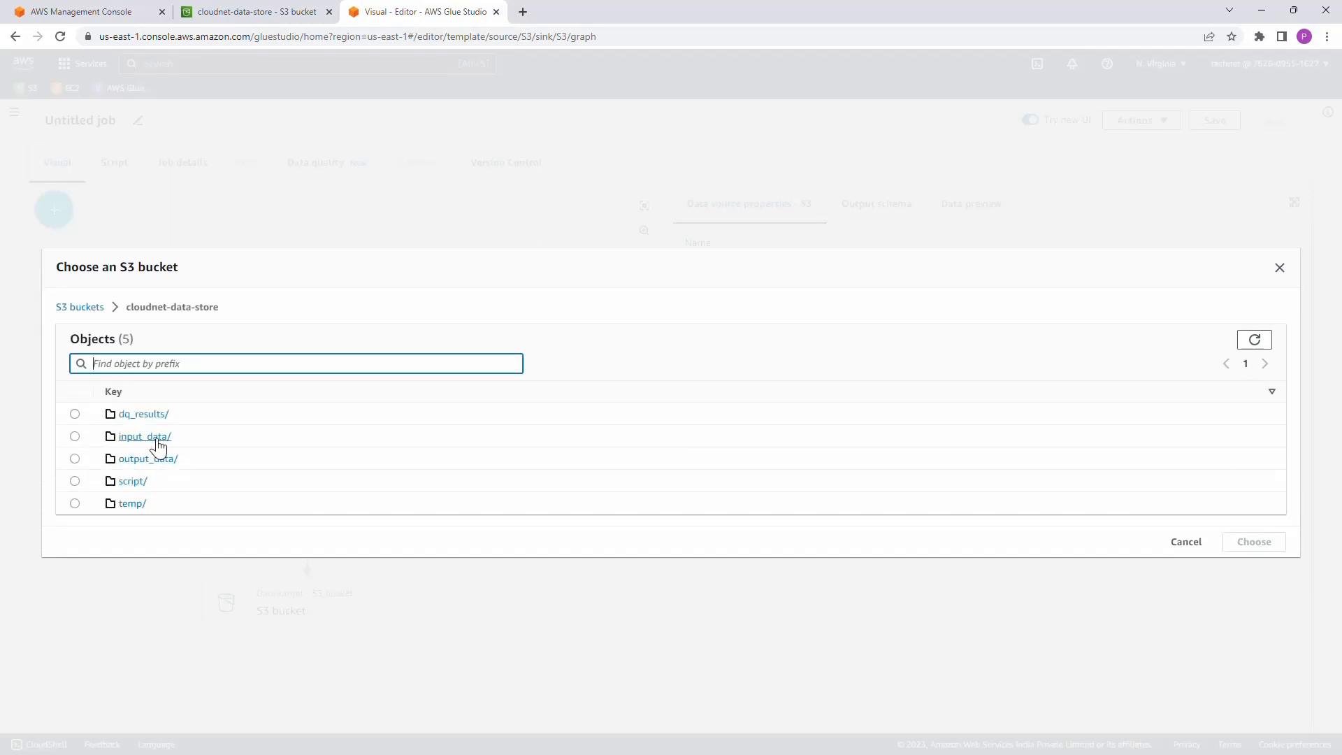
pyautogui.click(142, 437)
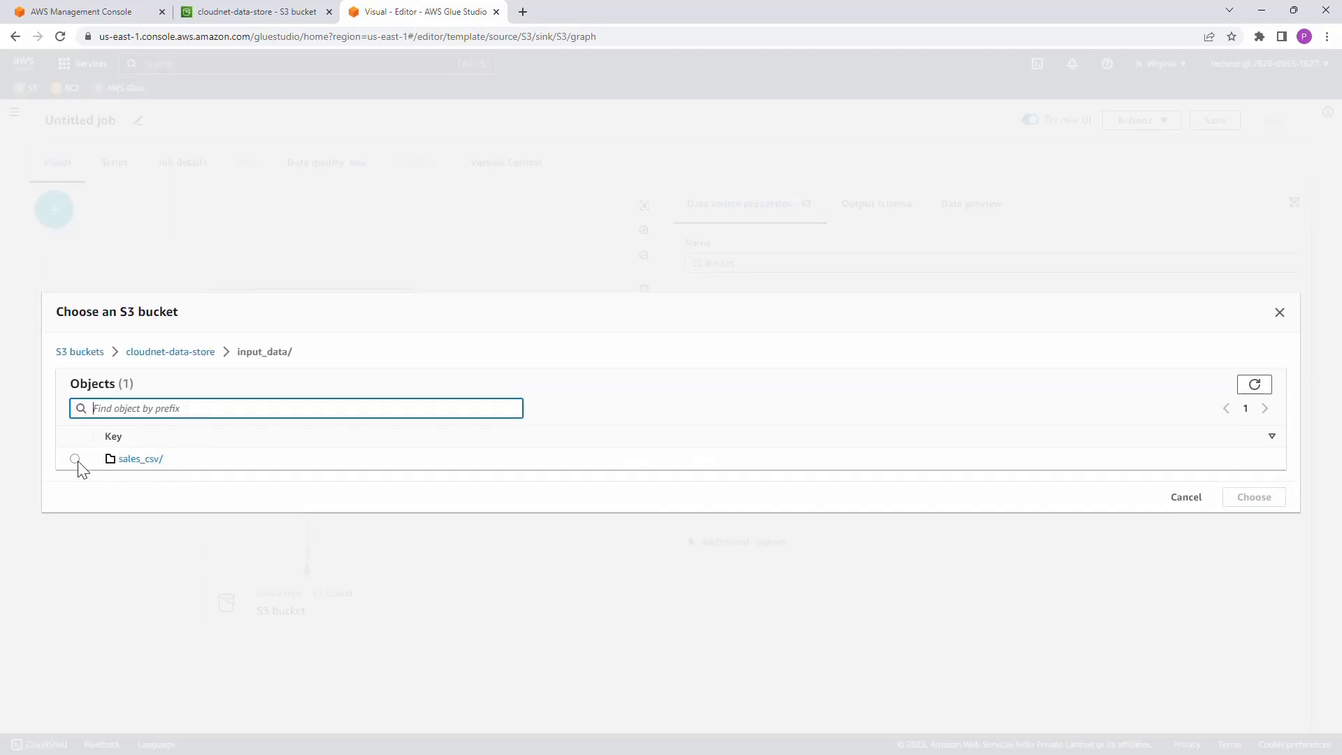
pyautogui.click(75, 459)
pyautogui.click(1262, 502)
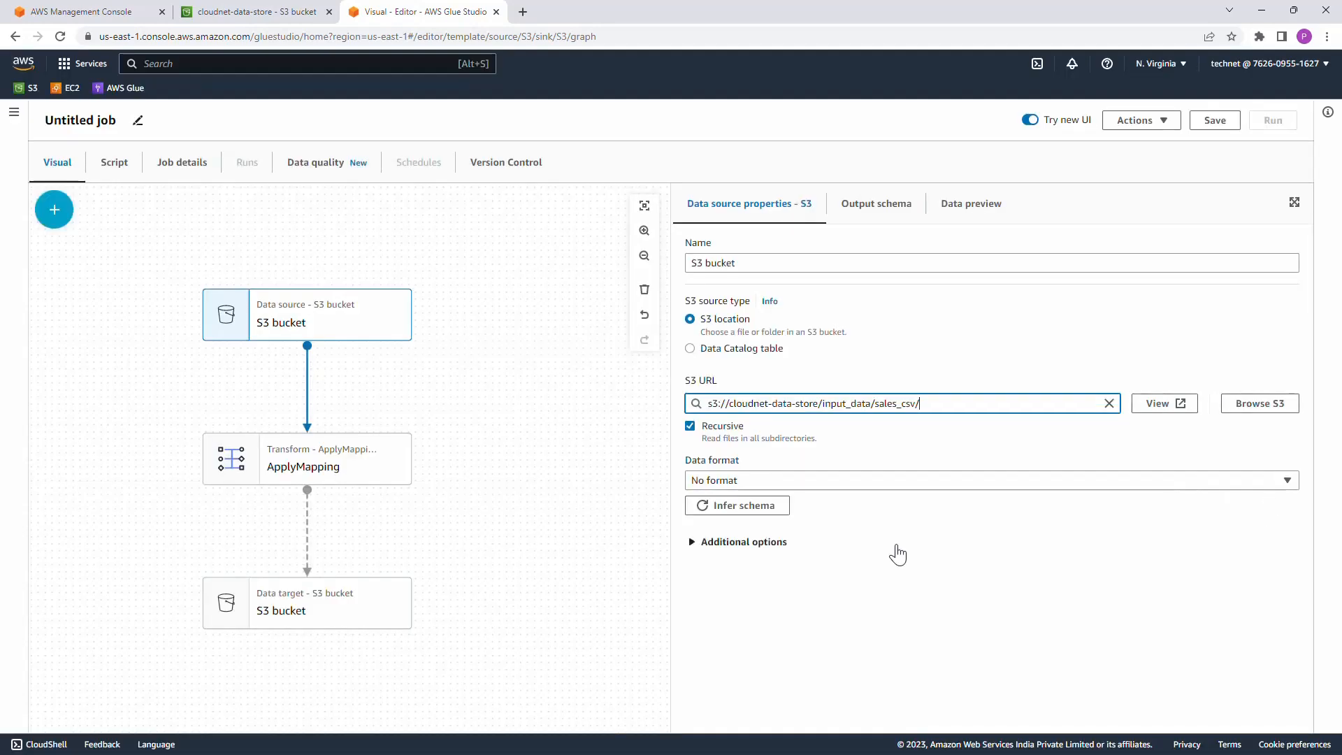
pyautogui.click(765, 507)
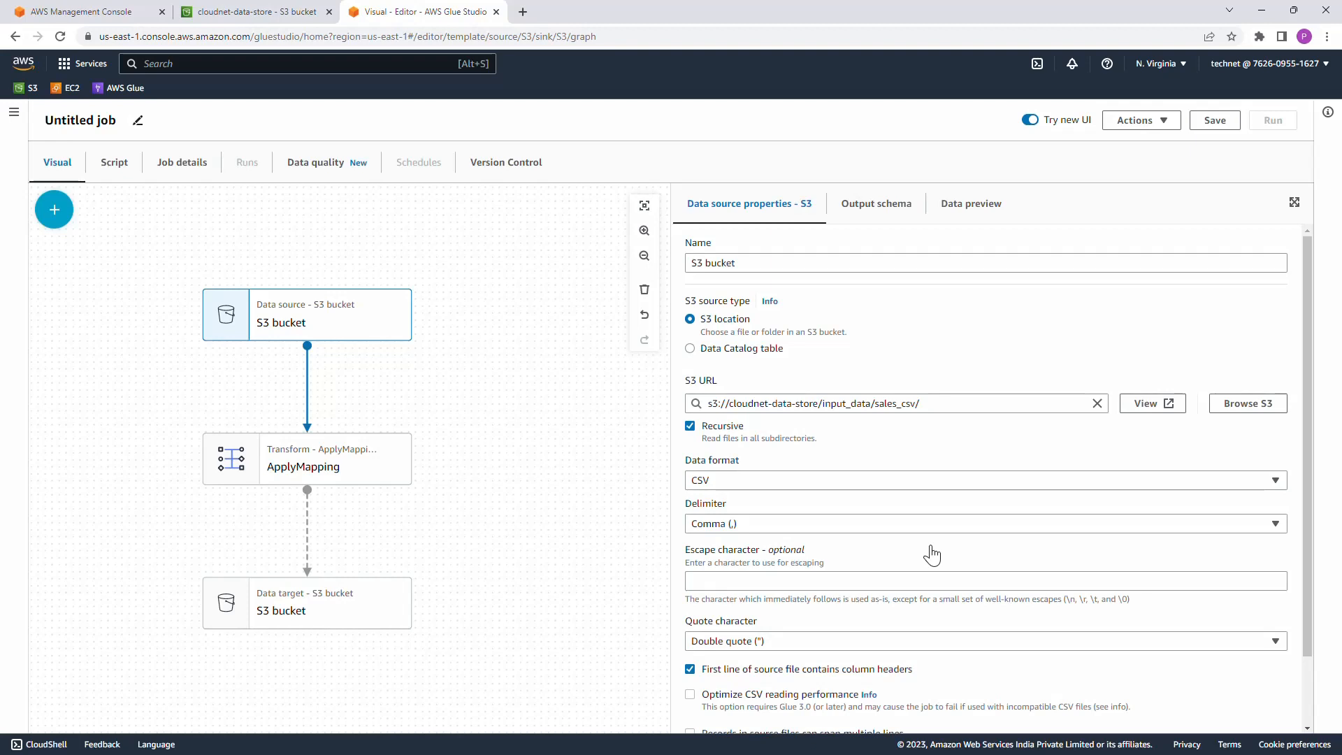
pyautogui.scroll(-2, 931, 547)
pyautogui.scroll(2, 931, 547)
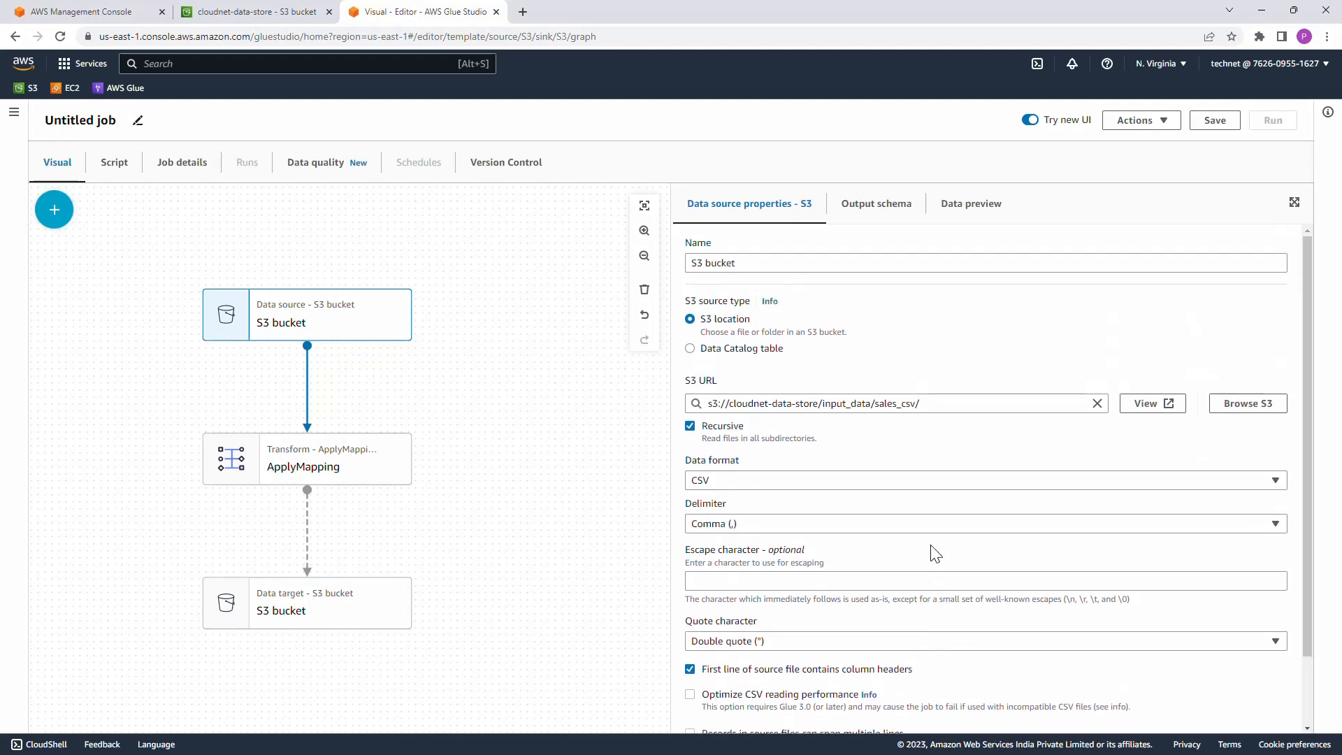
# Step: Configure the S3 data target node with Parquet format and the target location s3://cloudnet-data-store/output_data/
pyautogui.click(364, 618)
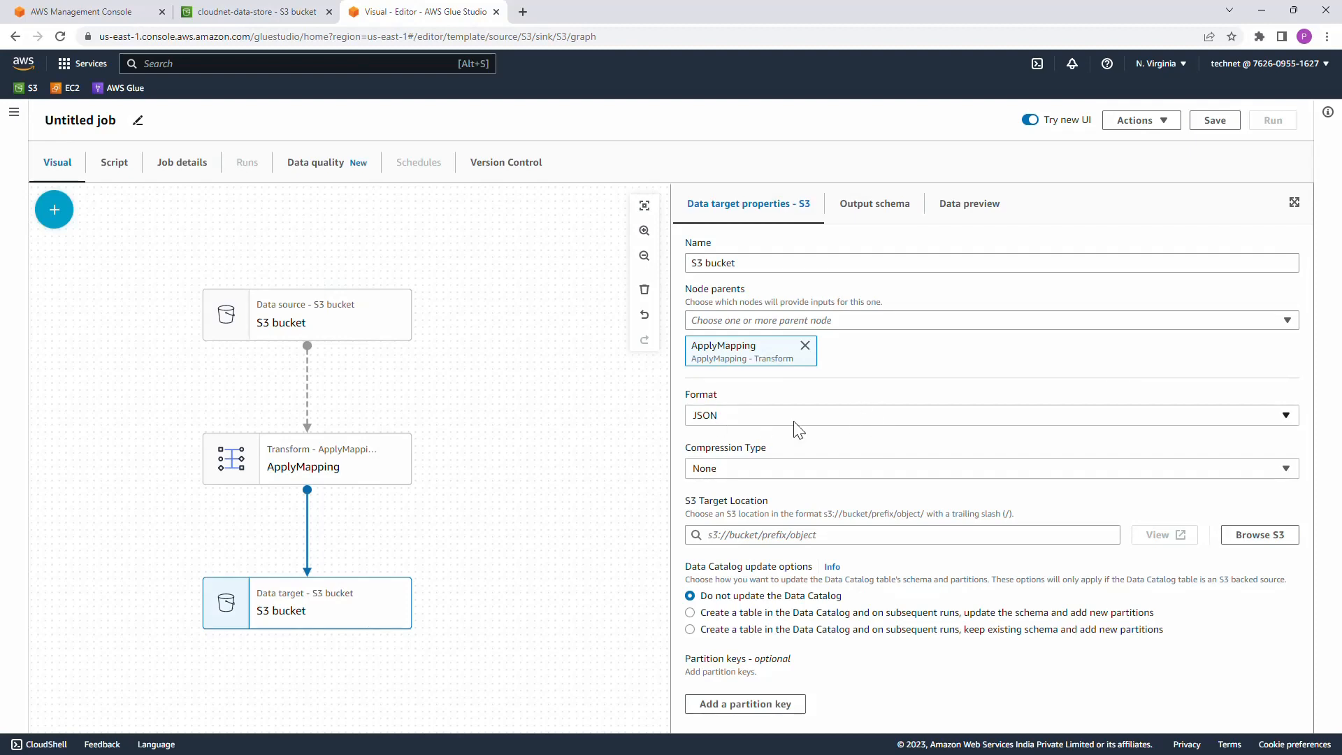
pyautogui.click(833, 419)
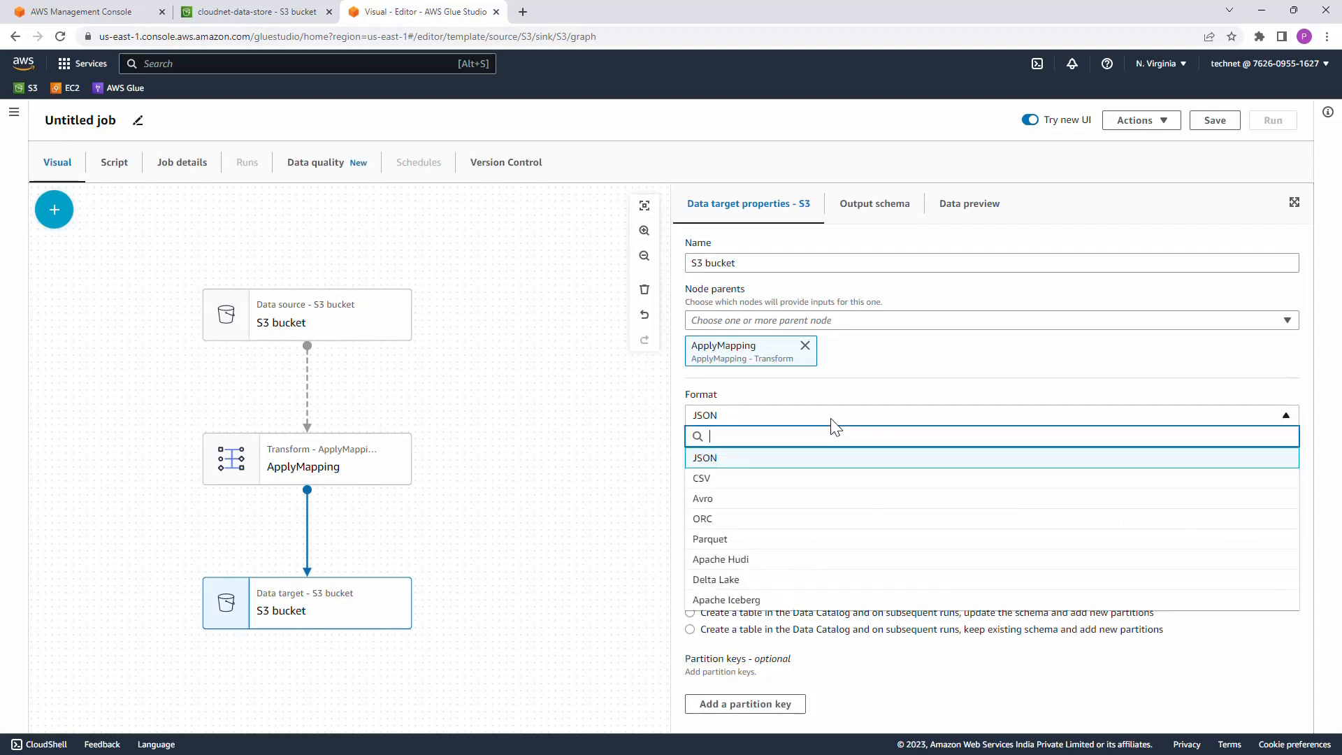
pyautogui.click(773, 540)
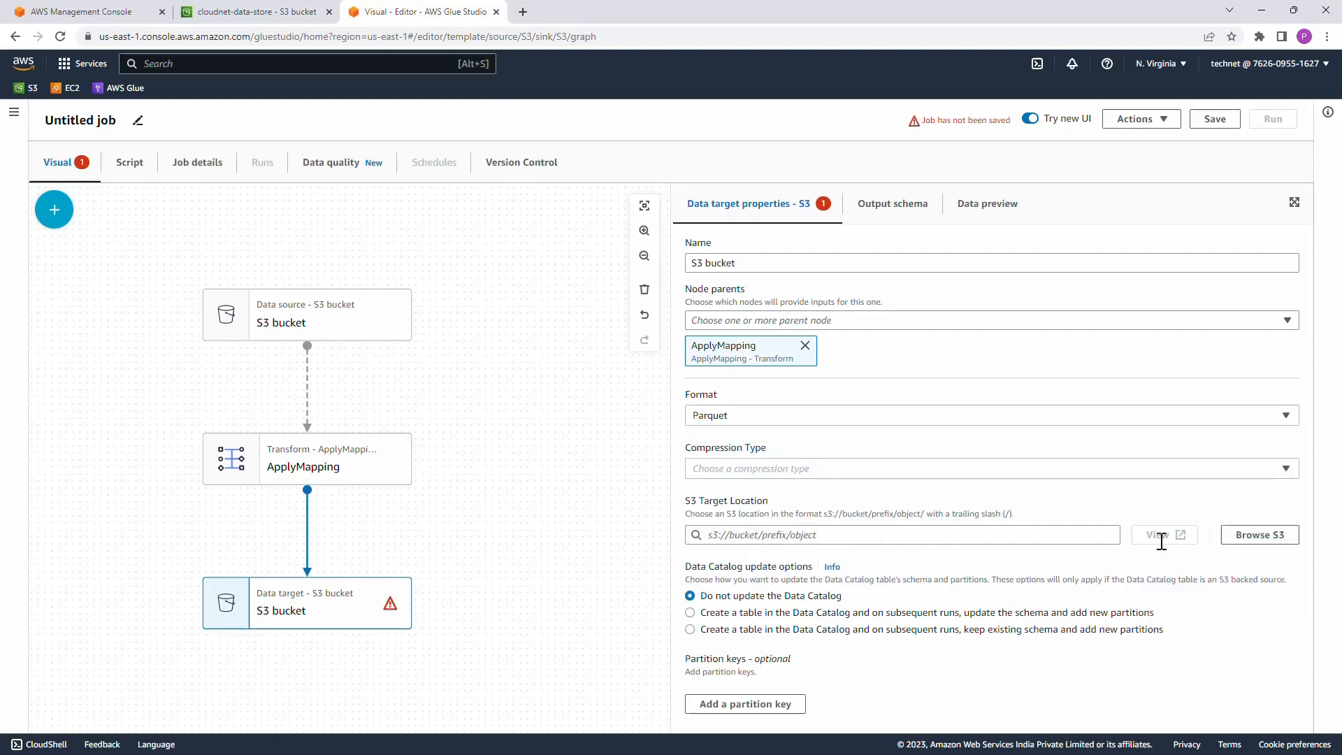
pyautogui.click(1269, 536)
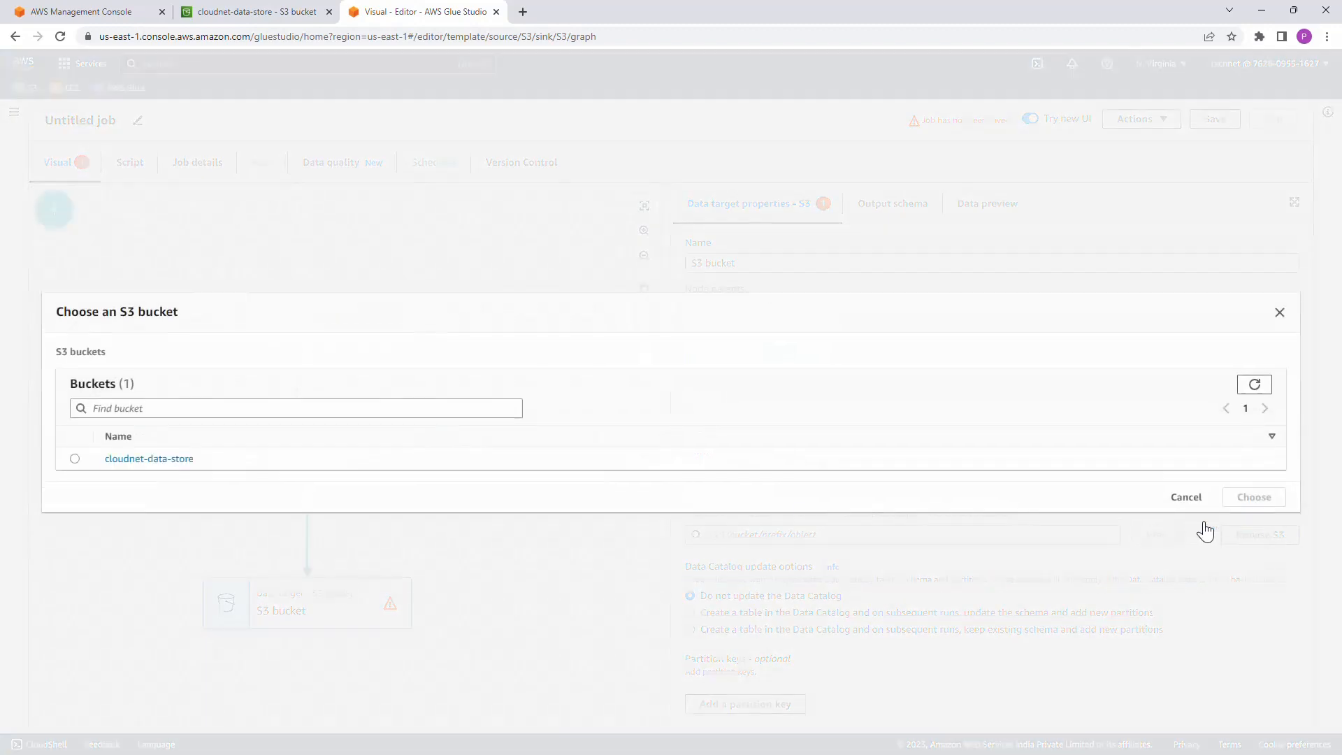
pyautogui.click(155, 458)
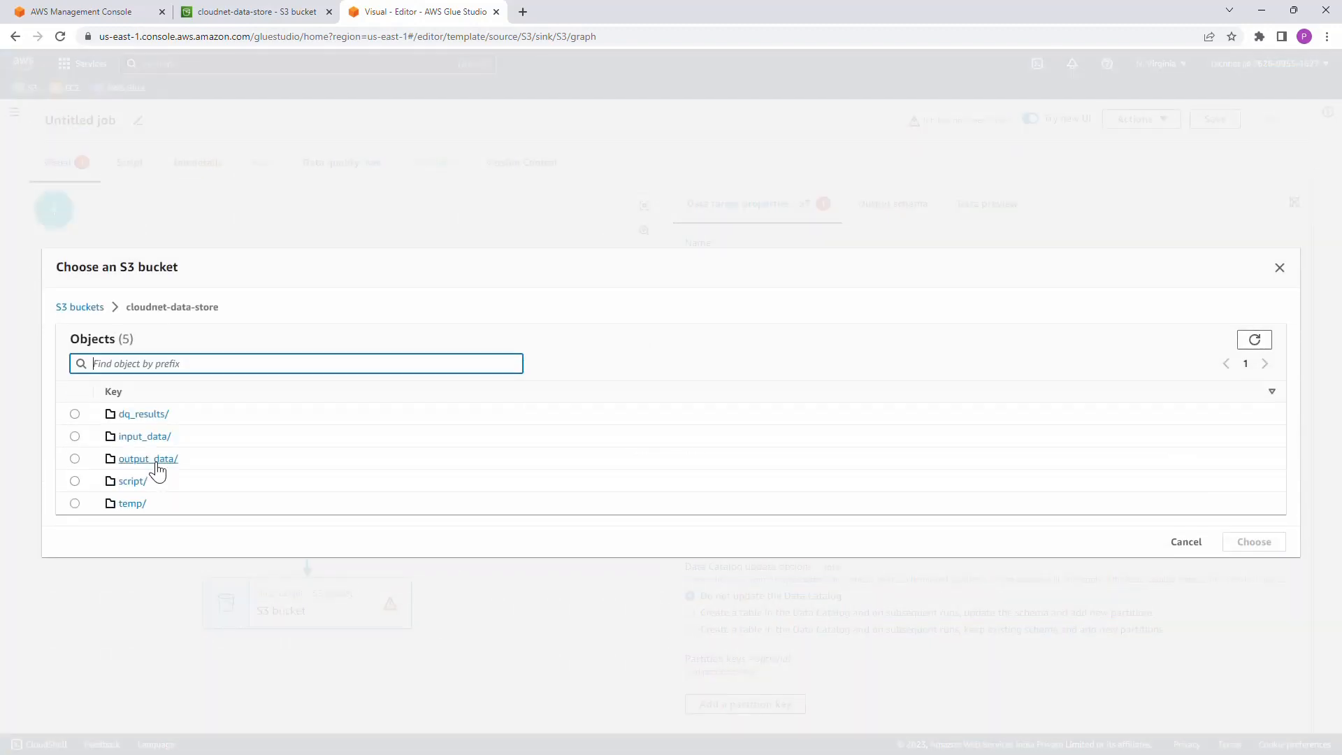
pyautogui.click(75, 459)
pyautogui.click(1251, 549)
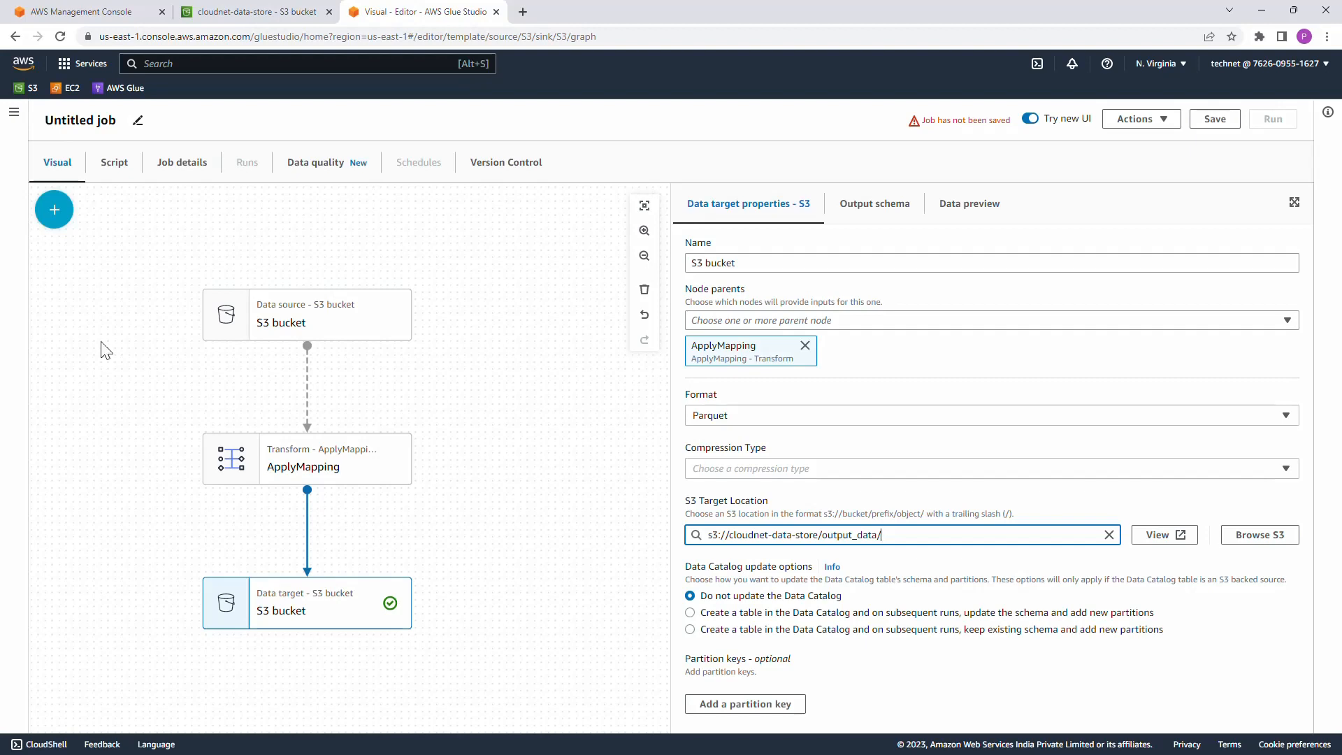
# Step: Add an Evaluate Data Quality transform to the job and make the source S3 bucket its parent node
pyautogui.click(54, 210)
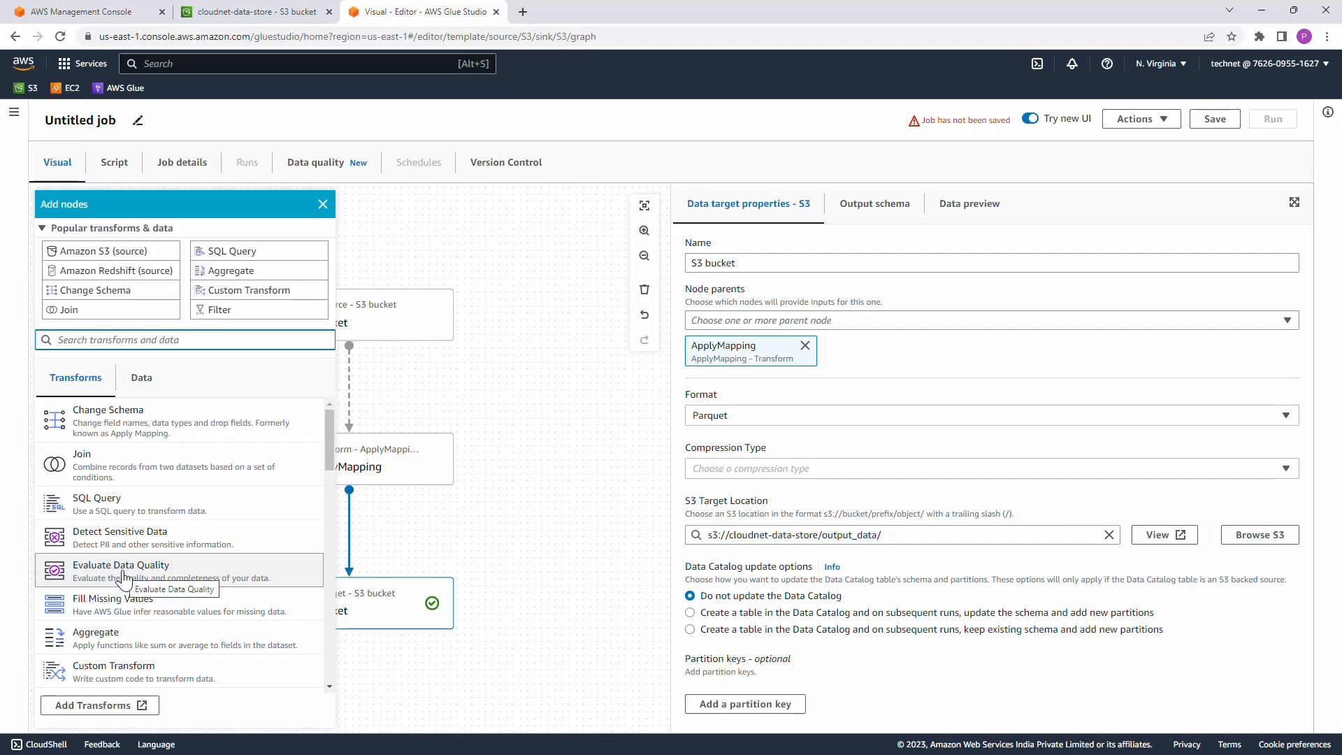
pyautogui.click(148, 572)
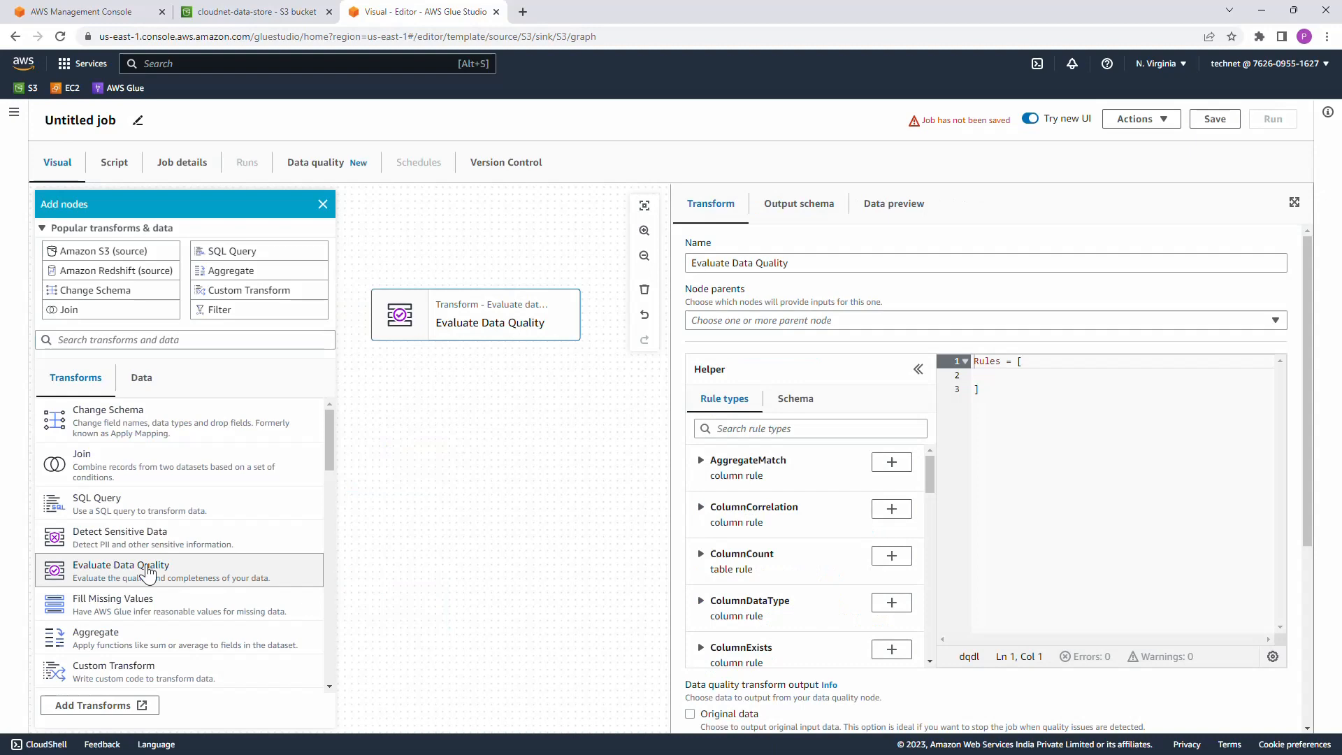
pyautogui.click(520, 425)
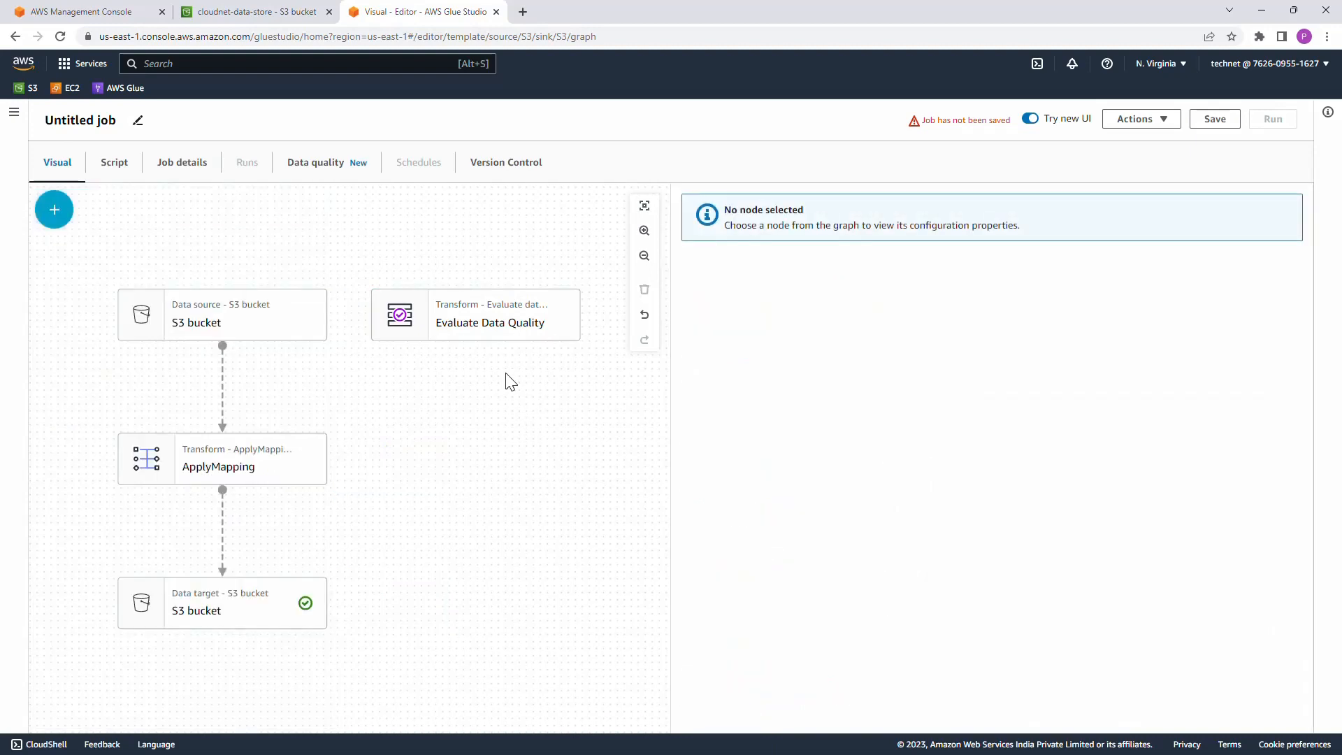
pyautogui.click(498, 325)
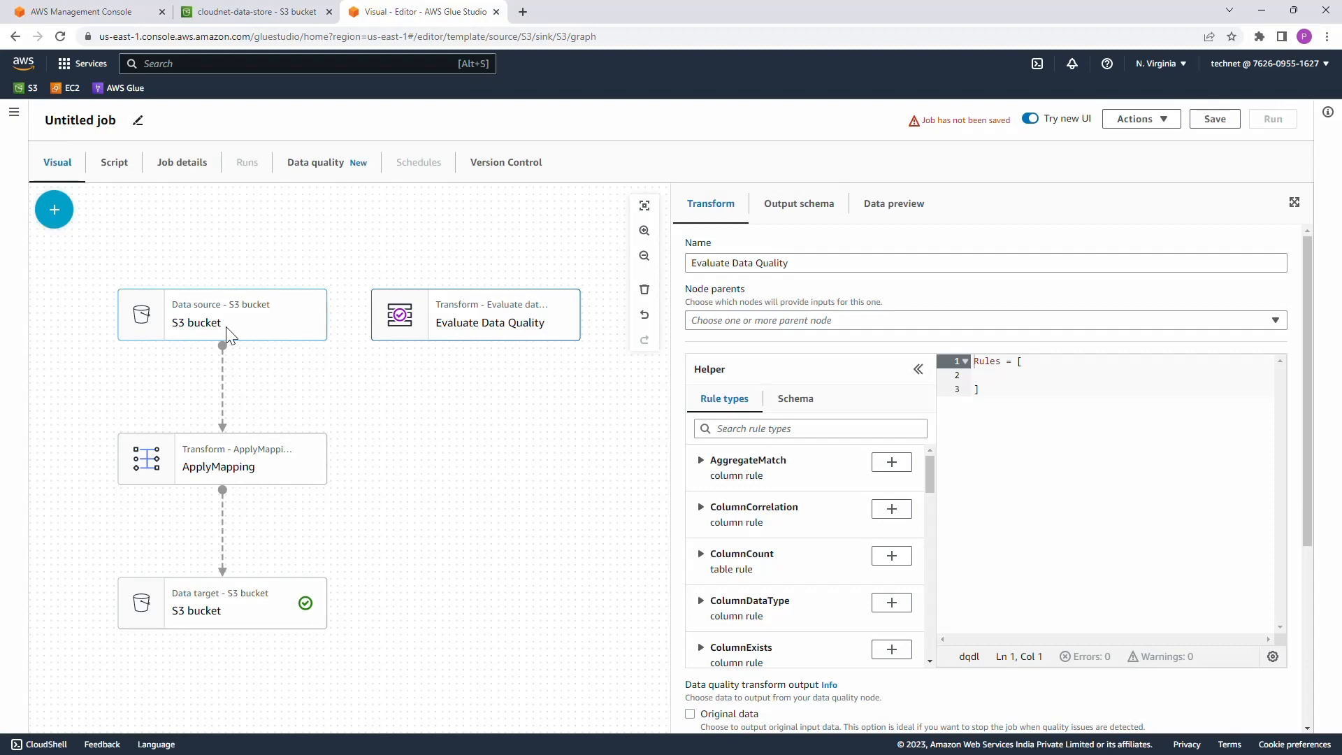
pyautogui.click(850, 321)
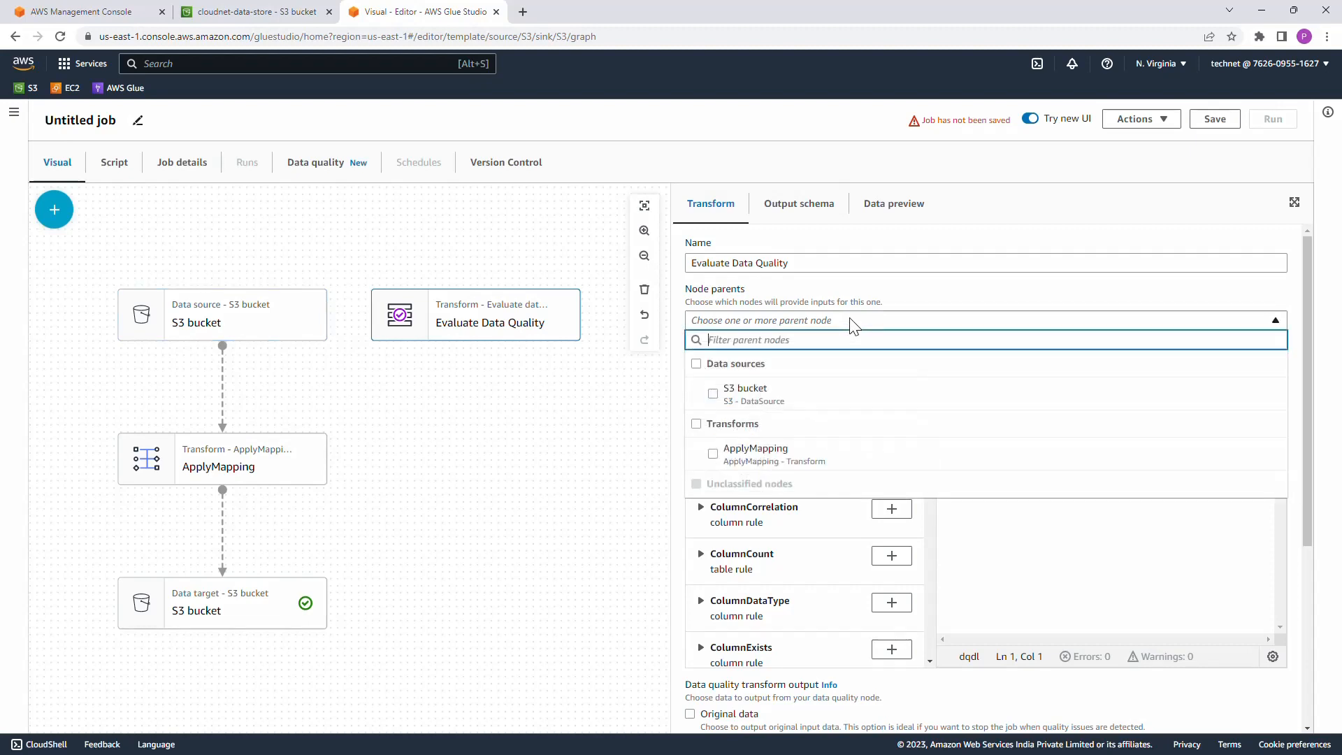
pyautogui.click(713, 393)
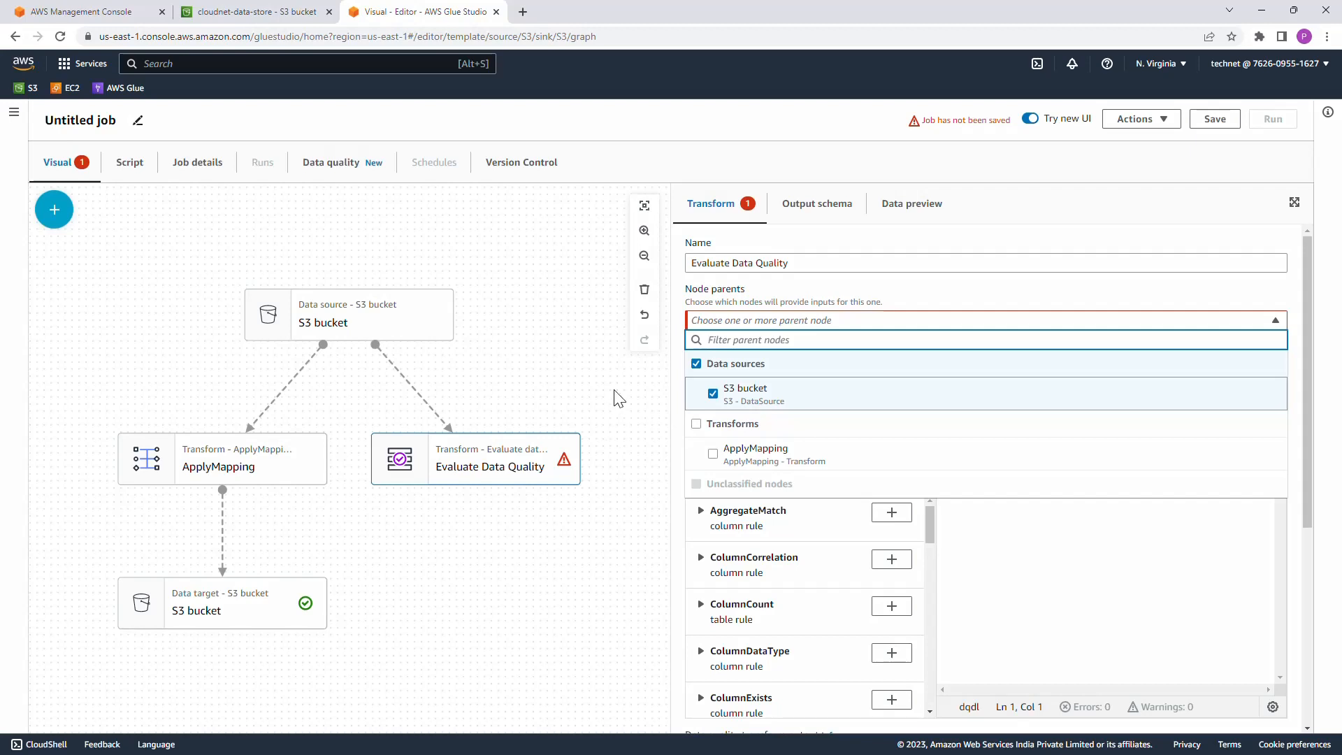
pyautogui.click(546, 466)
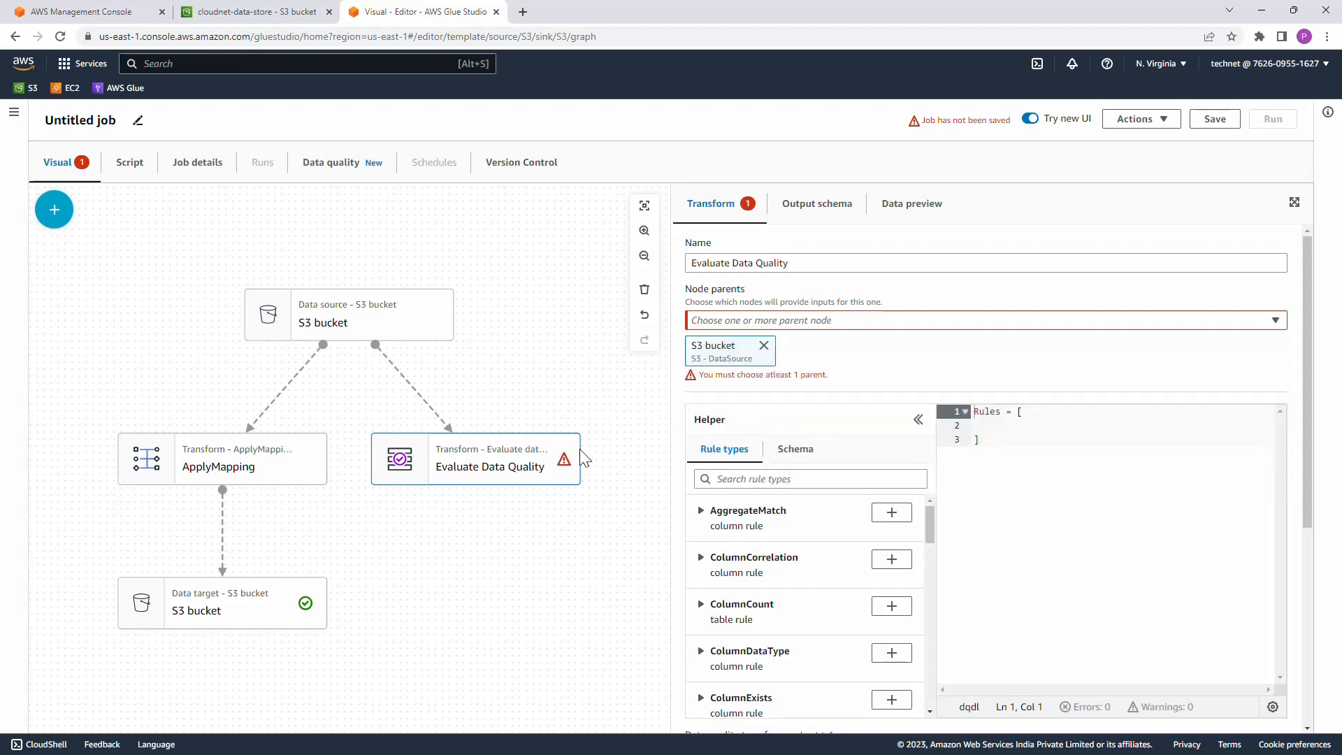
# Step: Add a ColumnCount rule to the Evaluate Data Quality ruleset and set its expected column count to 2
pyautogui.scroll(-1, 895, 407)
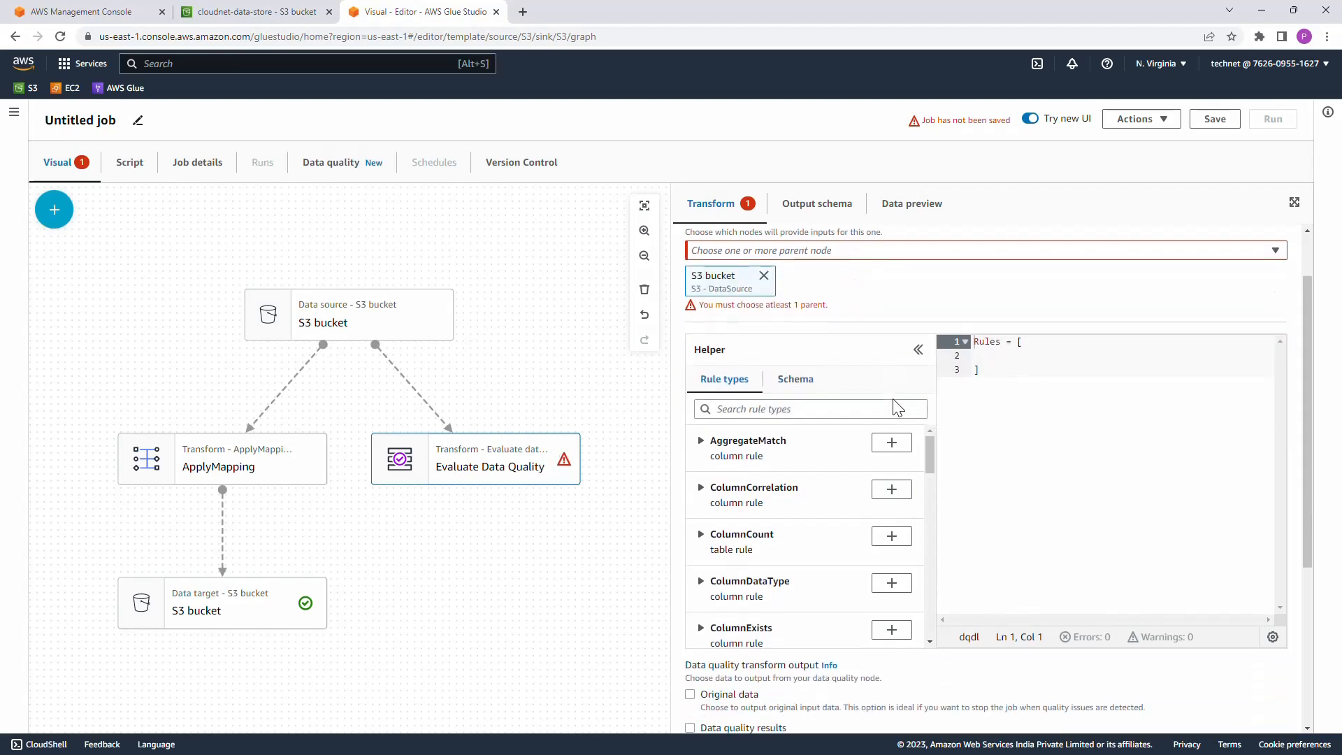
pyautogui.scroll(-1, 894, 402)
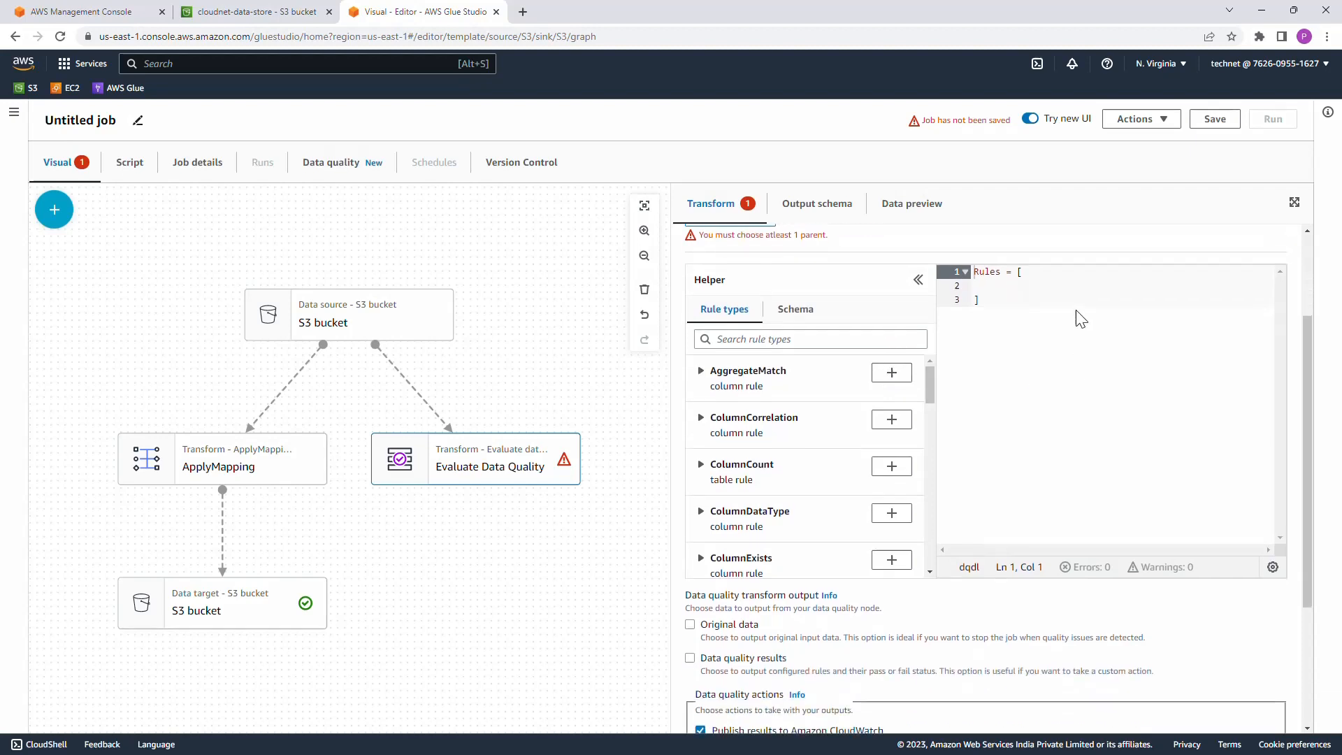
pyautogui.click(988, 286)
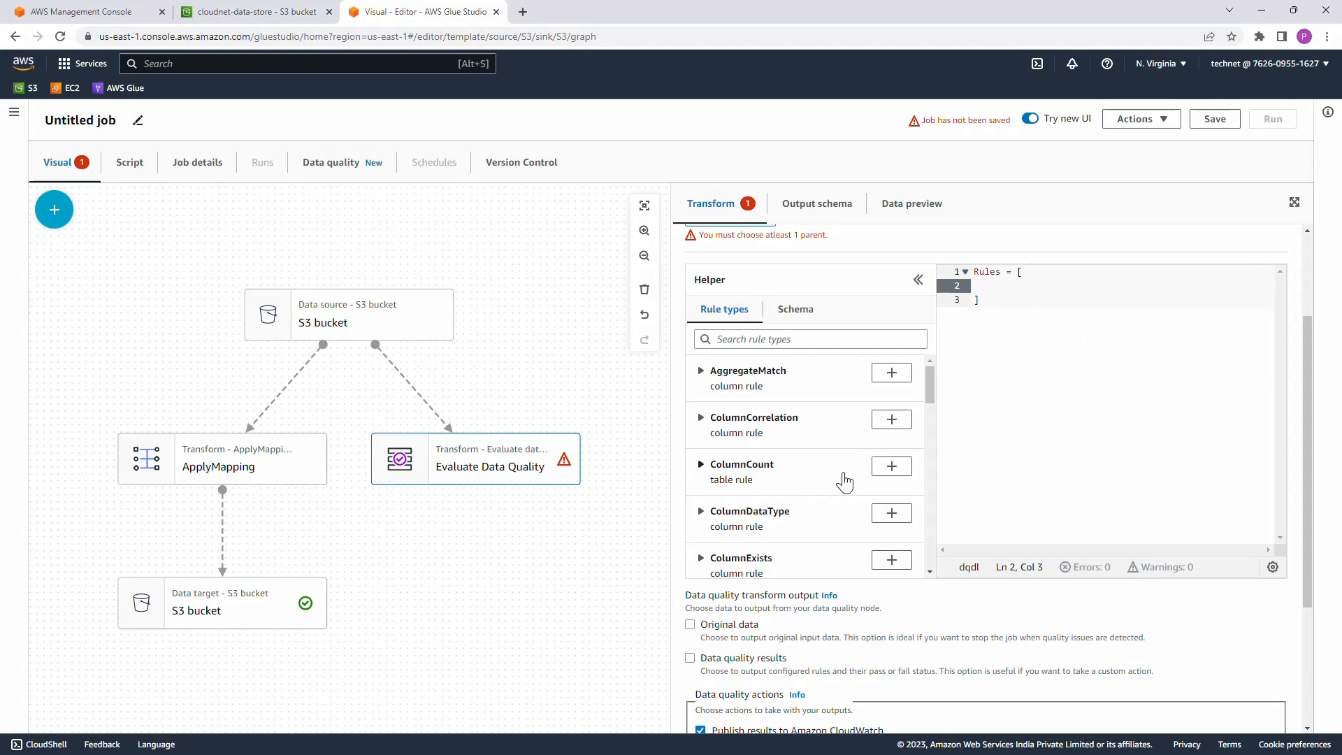
pyautogui.click(893, 475)
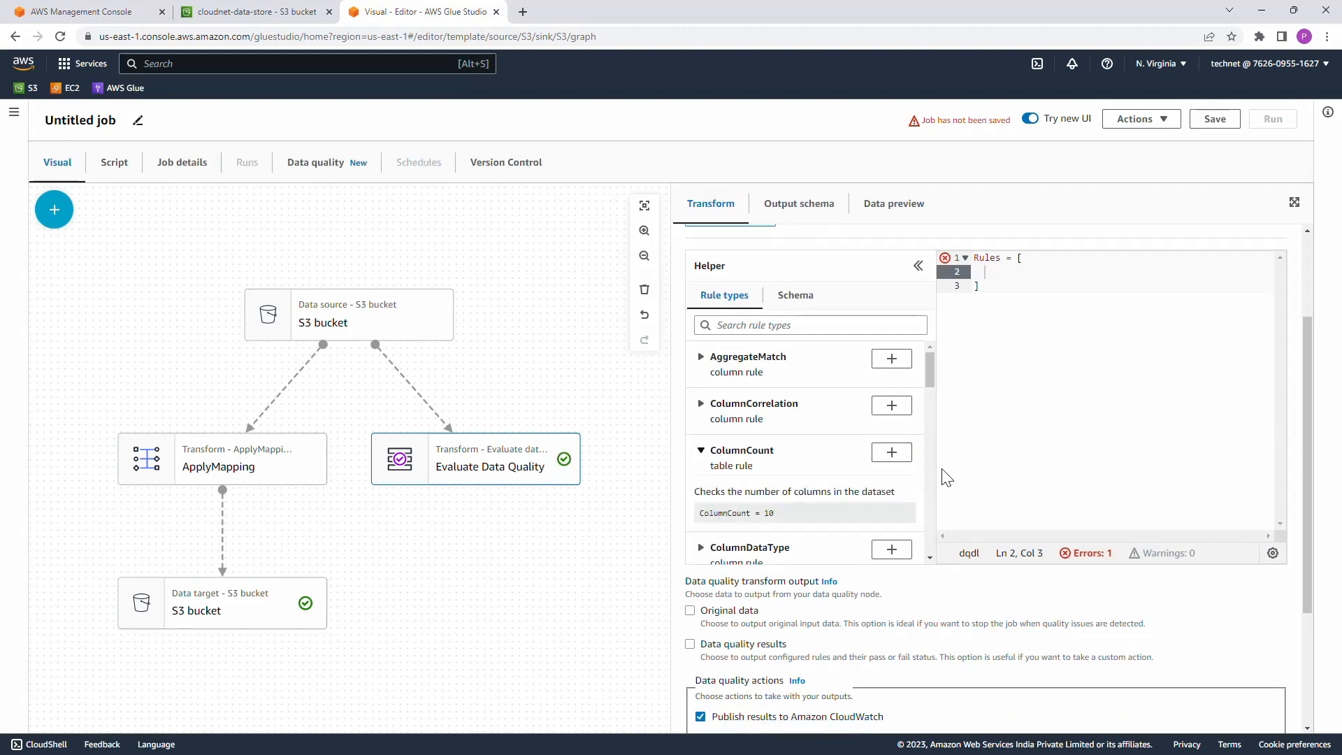
pyautogui.scroll(3, 1011, 472)
pyautogui.scroll(-1, 1001, 458)
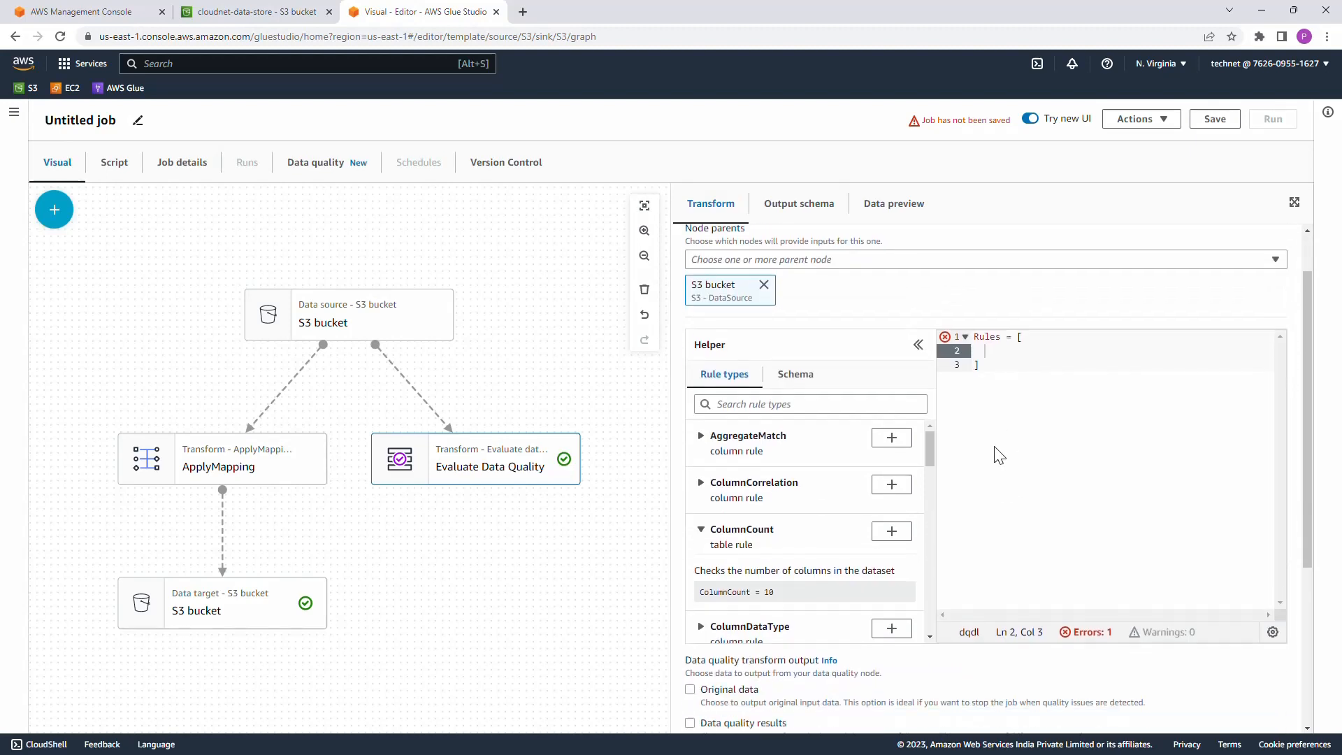
pyautogui.click(990, 343)
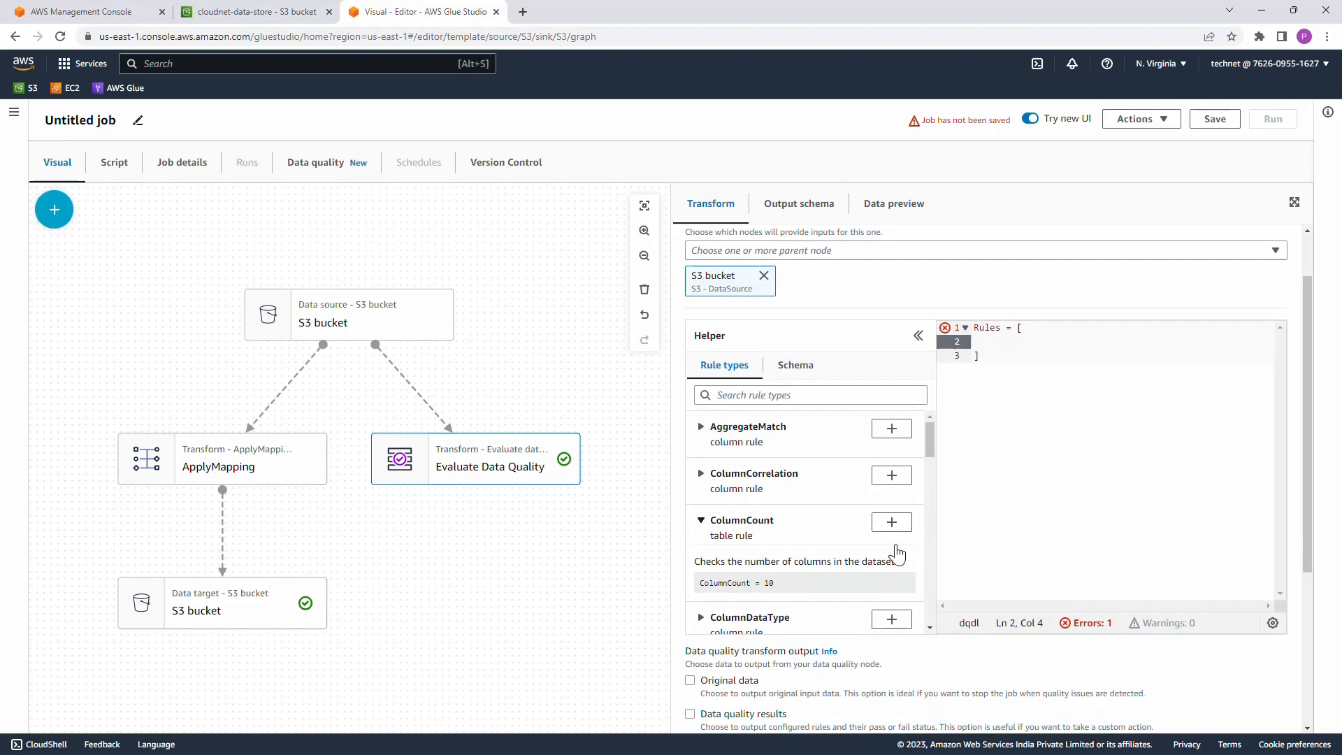
pyautogui.click(892, 523)
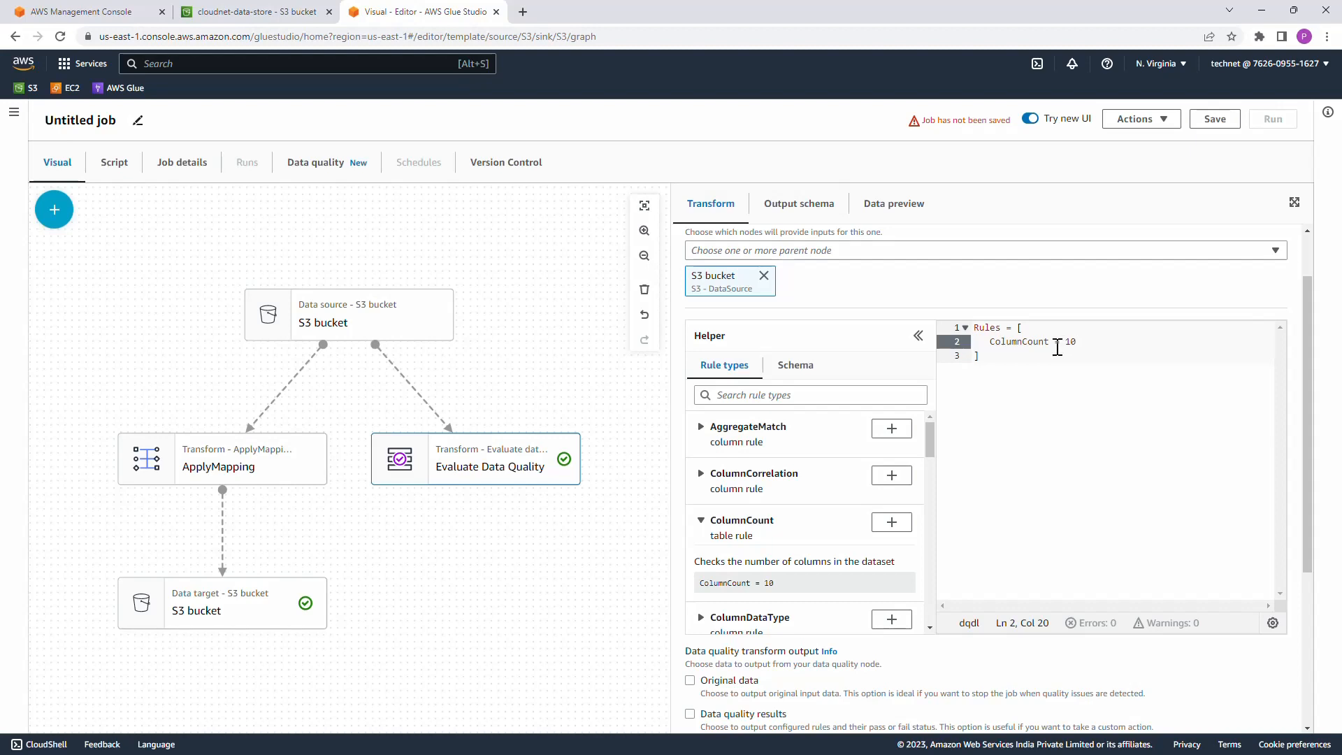
pyautogui.moveTo(1065, 342); pyautogui.dragTo(1082, 342)
pyautogui.write('2')
# Step: Enable Original data as the output of the Evaluate Data Quality transform, without data quality results
pyautogui.scroll(-1, 1048, 469)
pyautogui.scroll(-2, 914, 580)
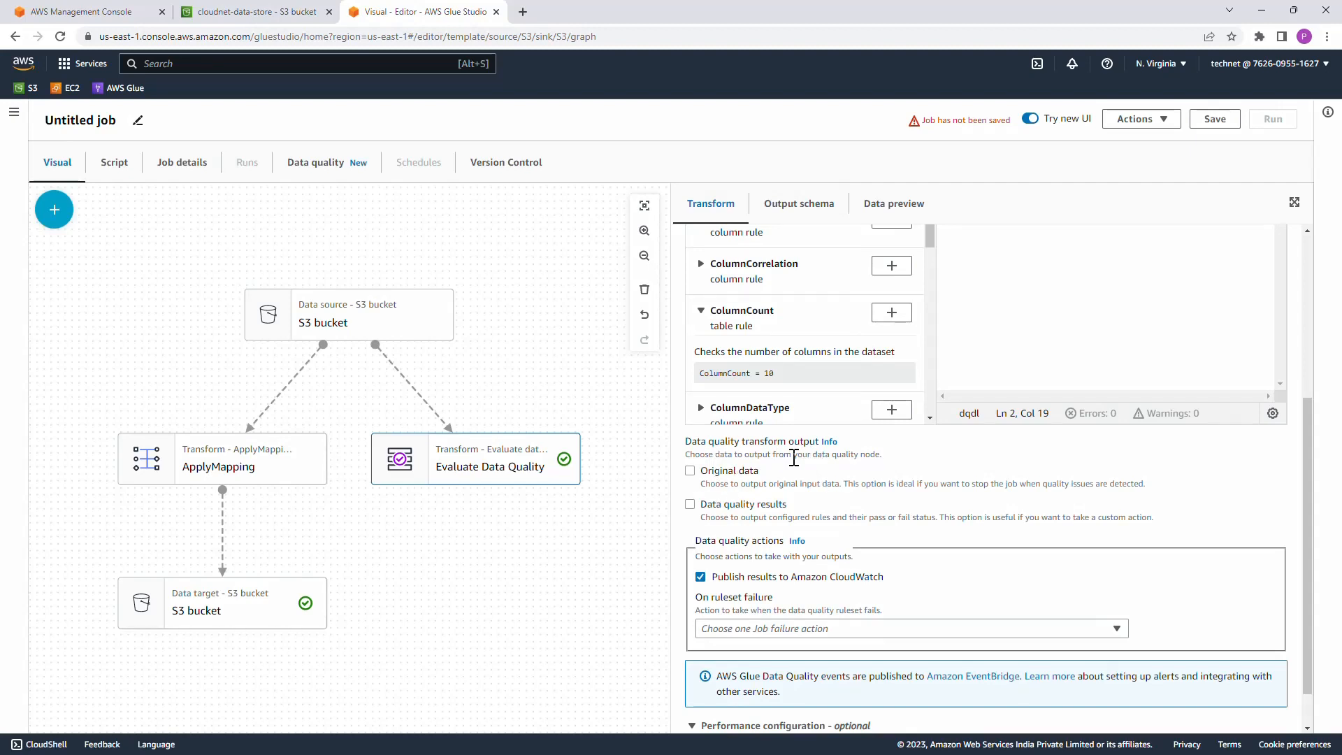
pyautogui.scroll(-1, 797, 456)
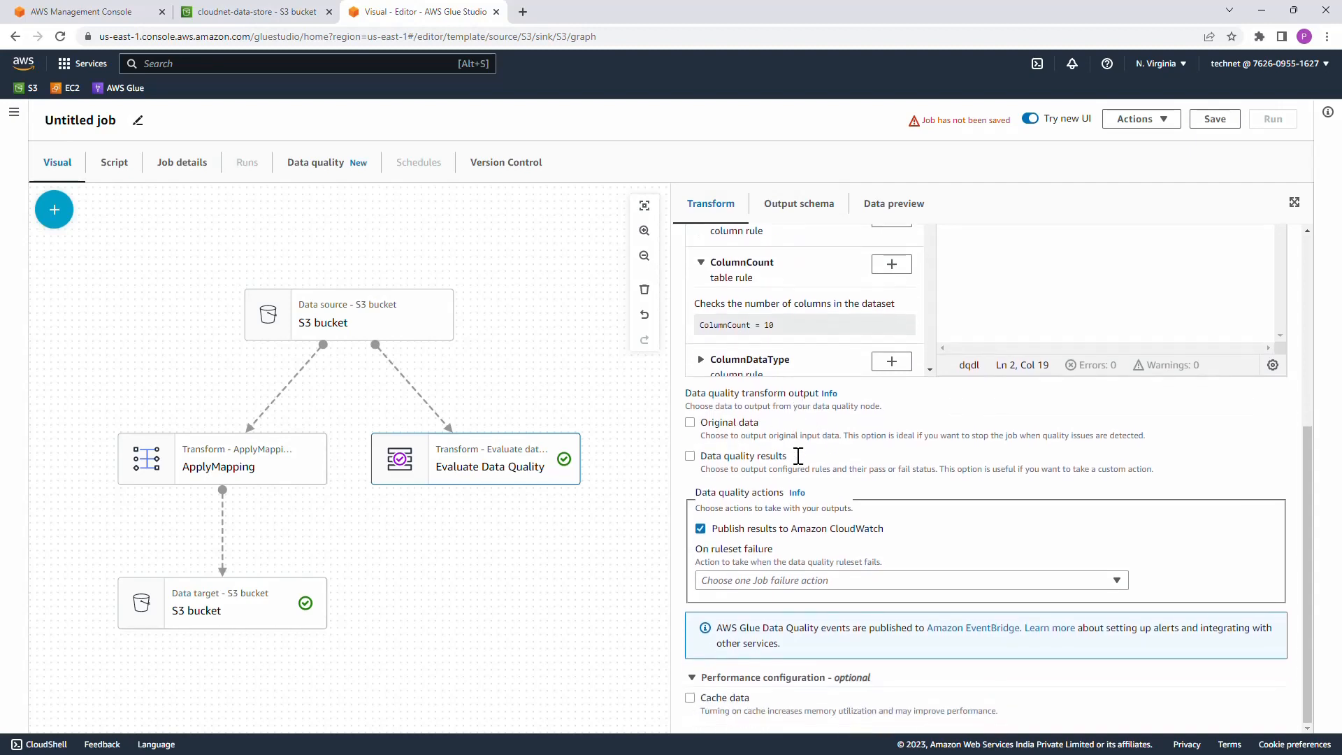
pyautogui.click(690, 422)
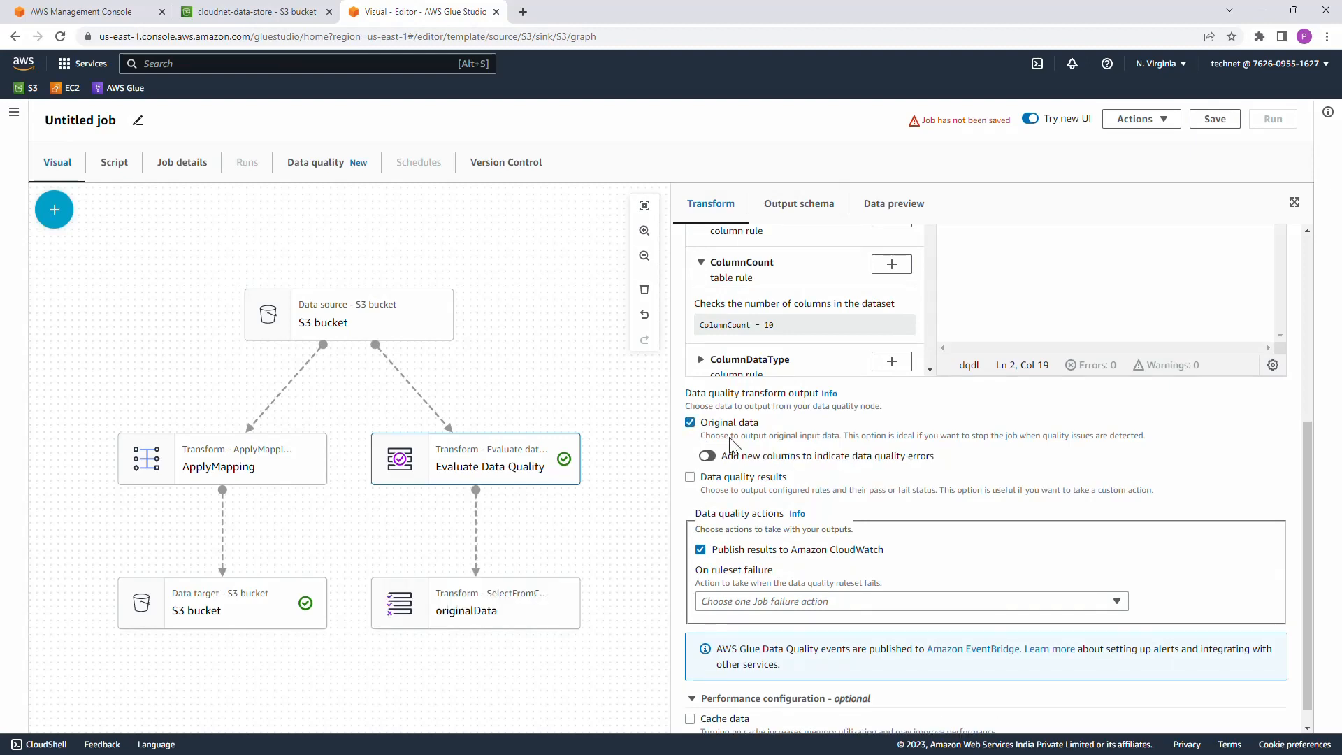
pyautogui.scroll(-1, 844, 469)
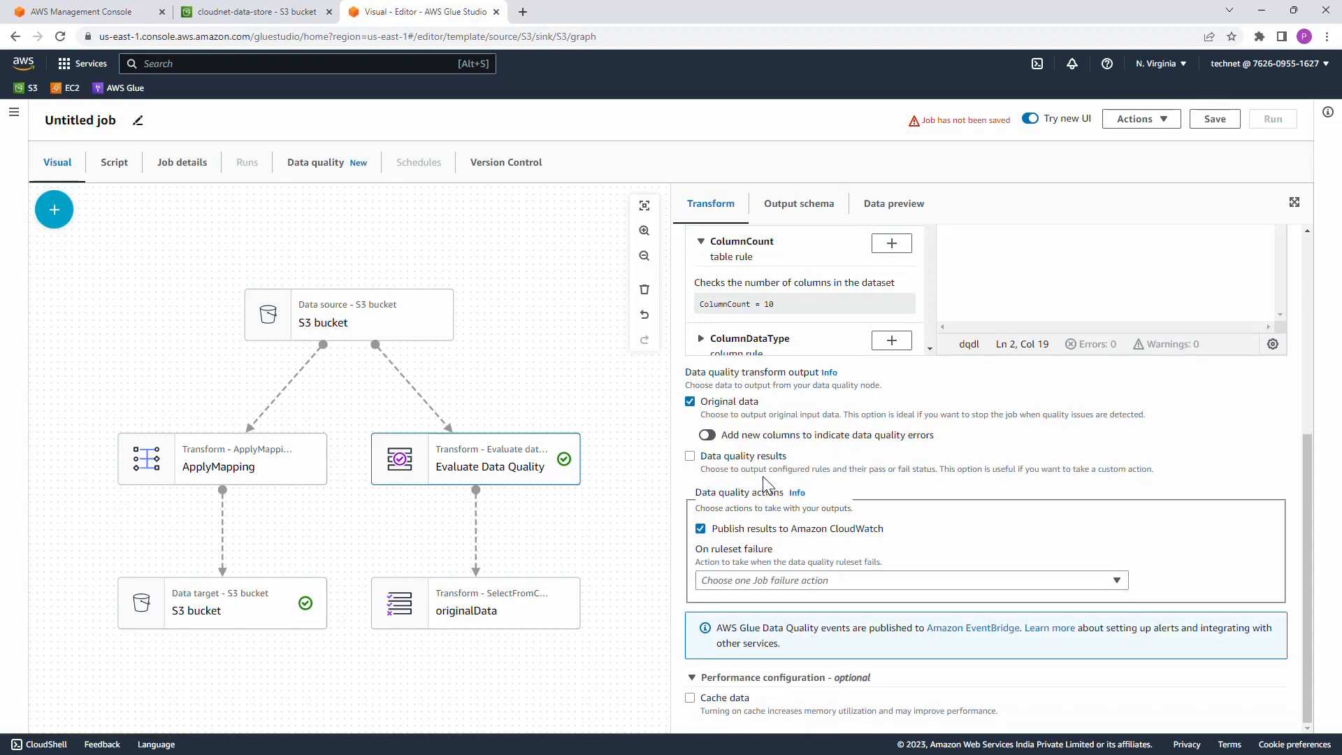
pyautogui.click(691, 456)
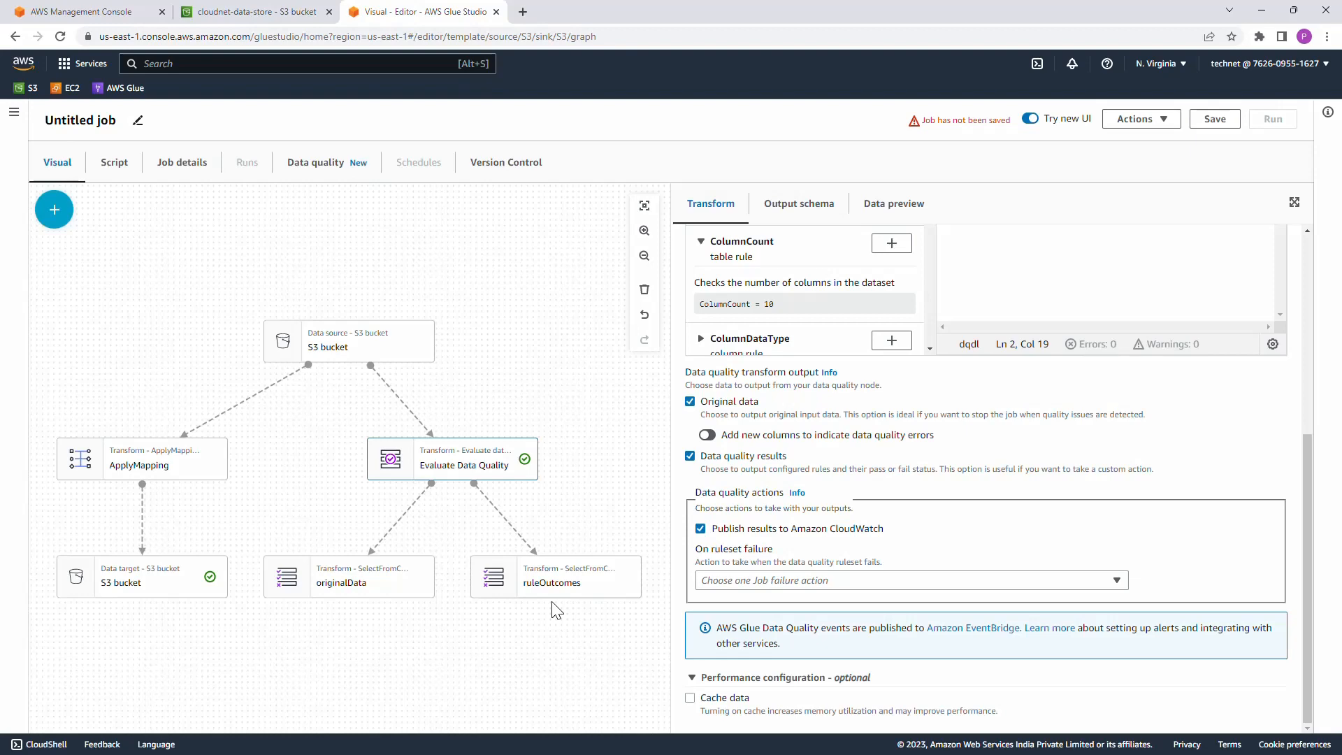
pyautogui.click(691, 457)
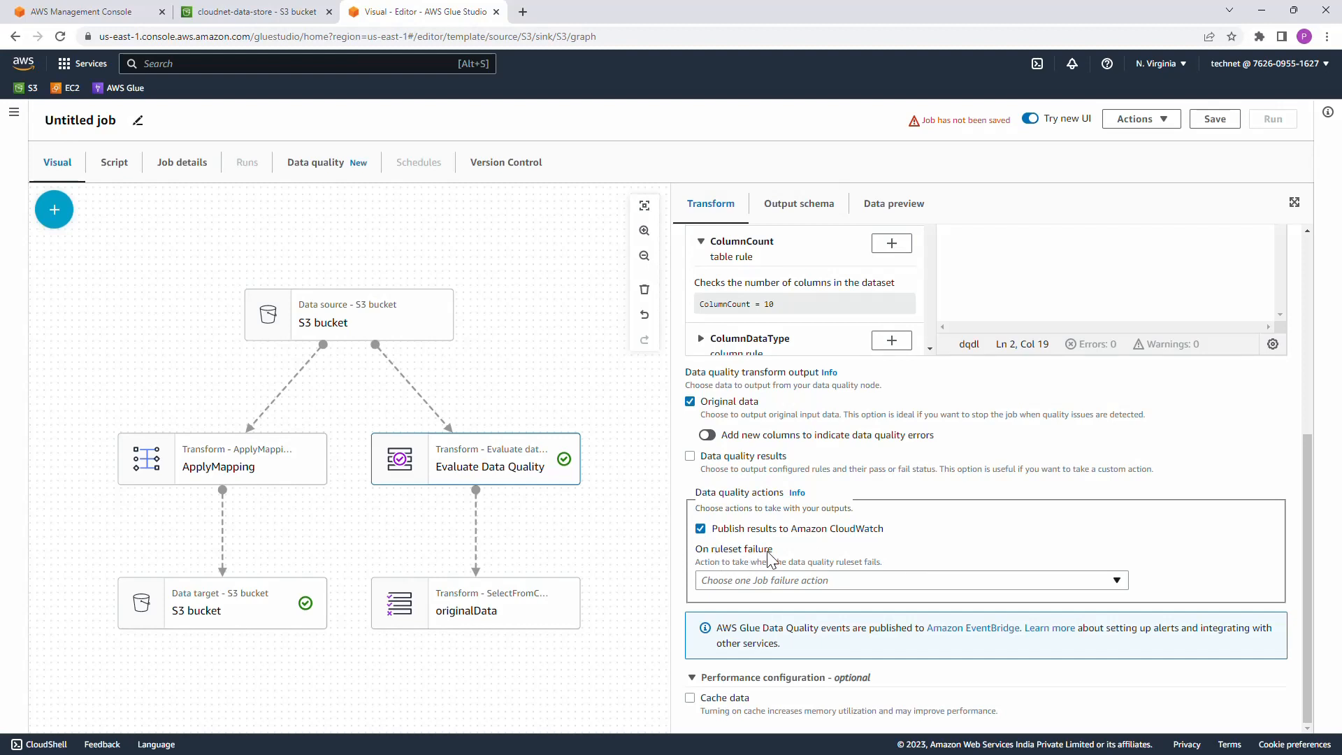
# Step: Set the ruleset failure action to Fail job without loading target data
pyautogui.click(841, 586)
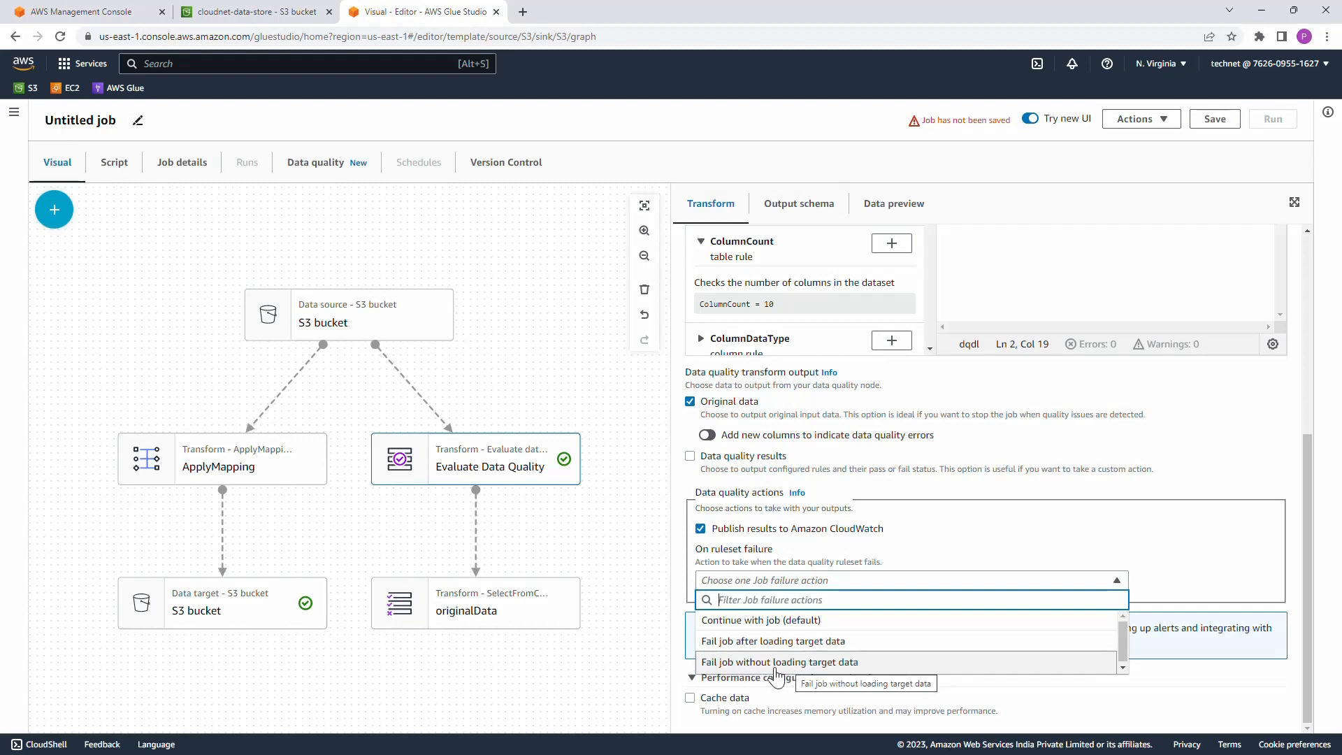
pyautogui.click(813, 667)
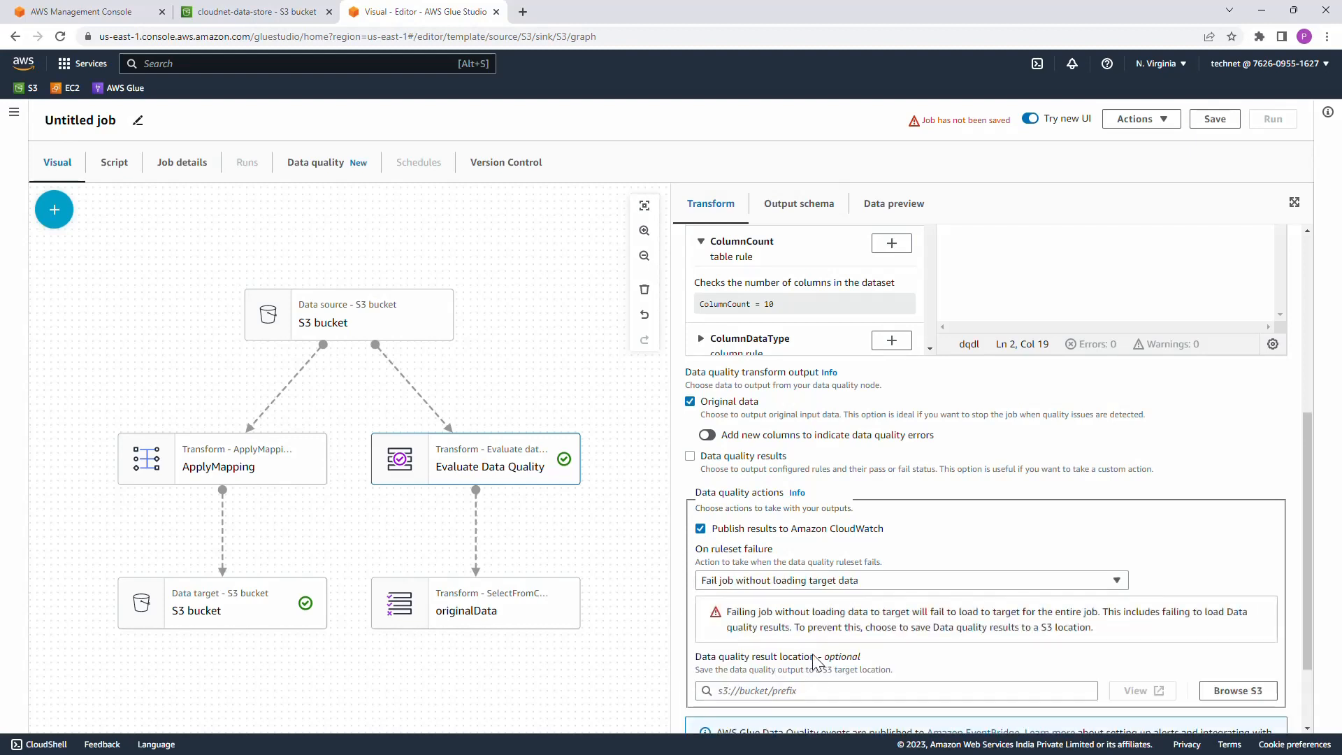
pyautogui.scroll(-1, 819, 622)
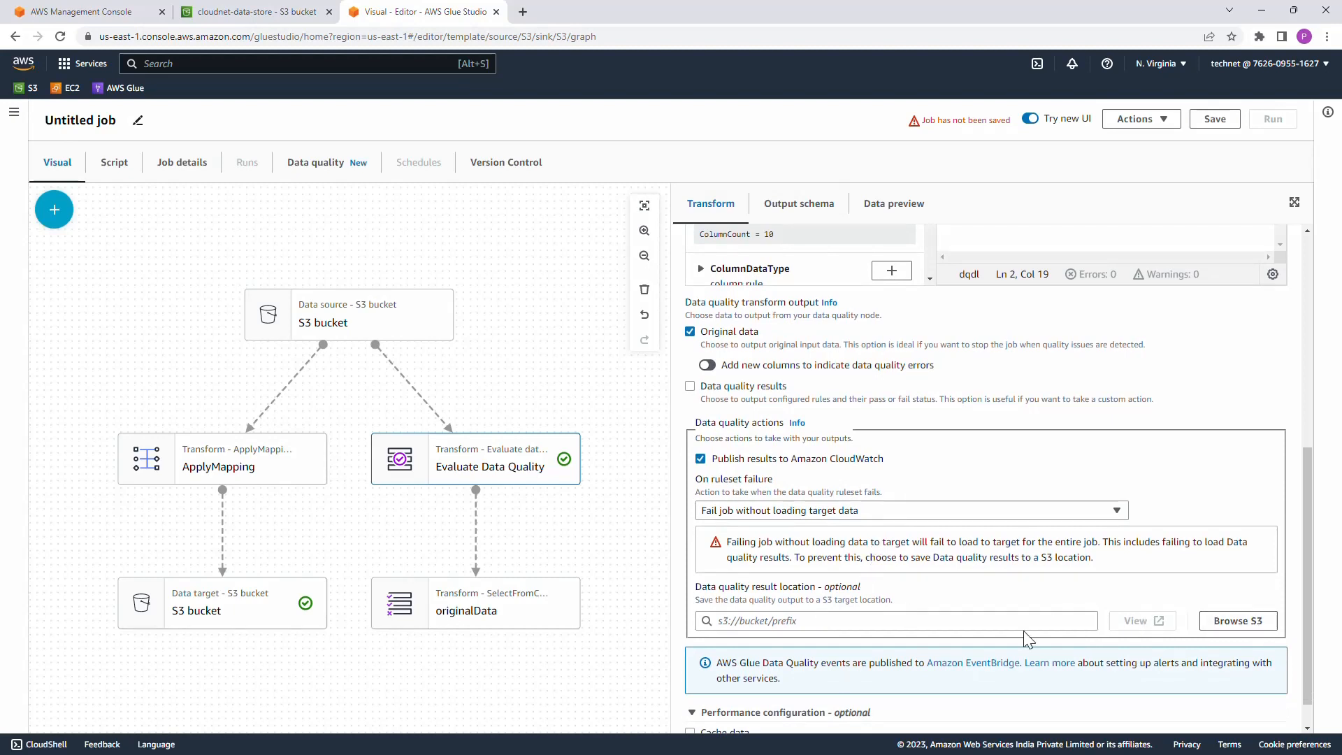
# Step: Keep the ruleset failure action as Fail job without loading target data and set the data quality result location to s3://cloudnet-data-store/dq_results/
pyautogui.click(916, 514)
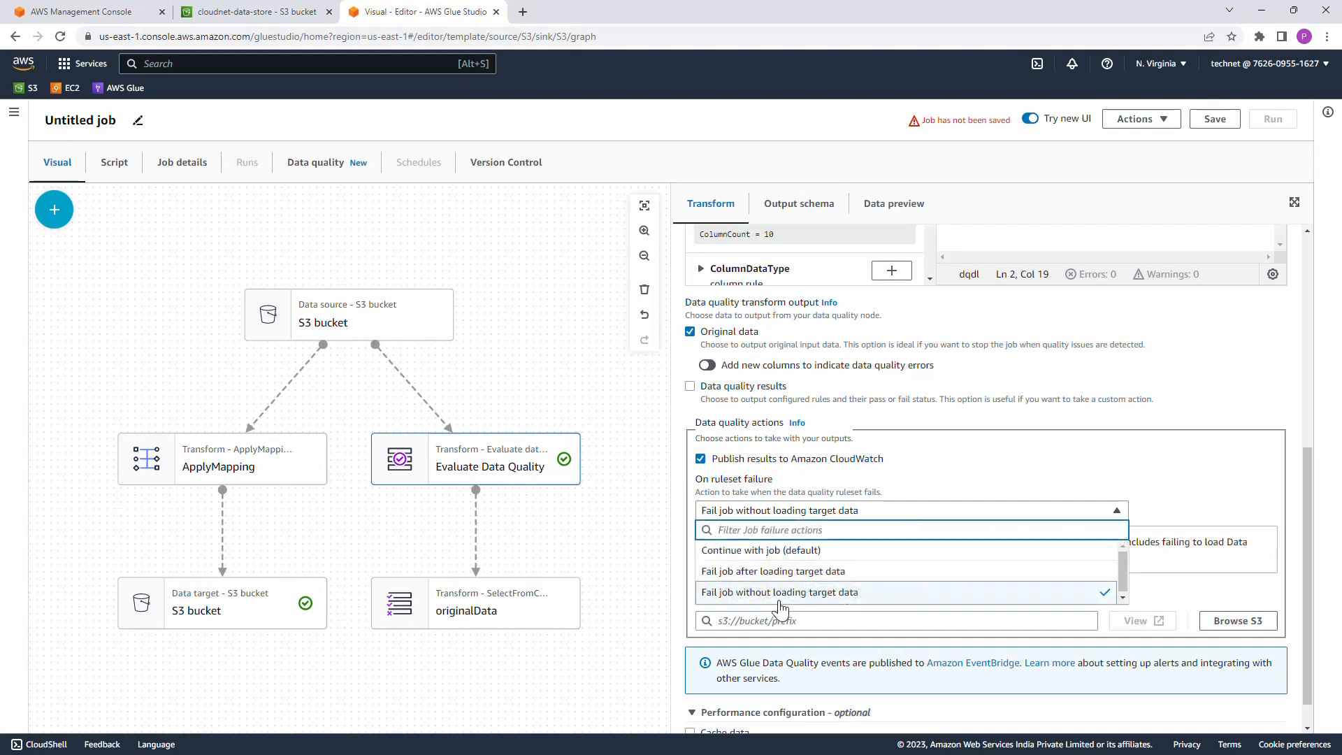
pyautogui.click(830, 600)
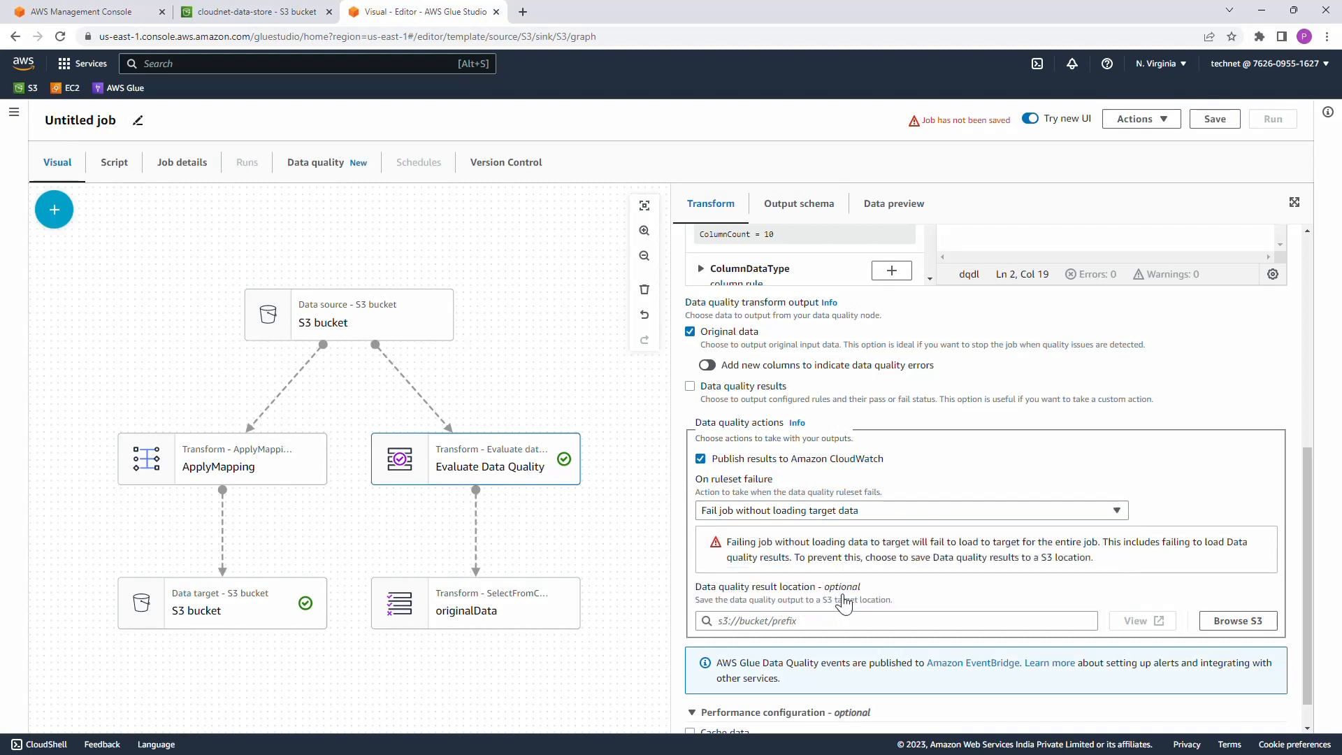
pyautogui.click(1244, 622)
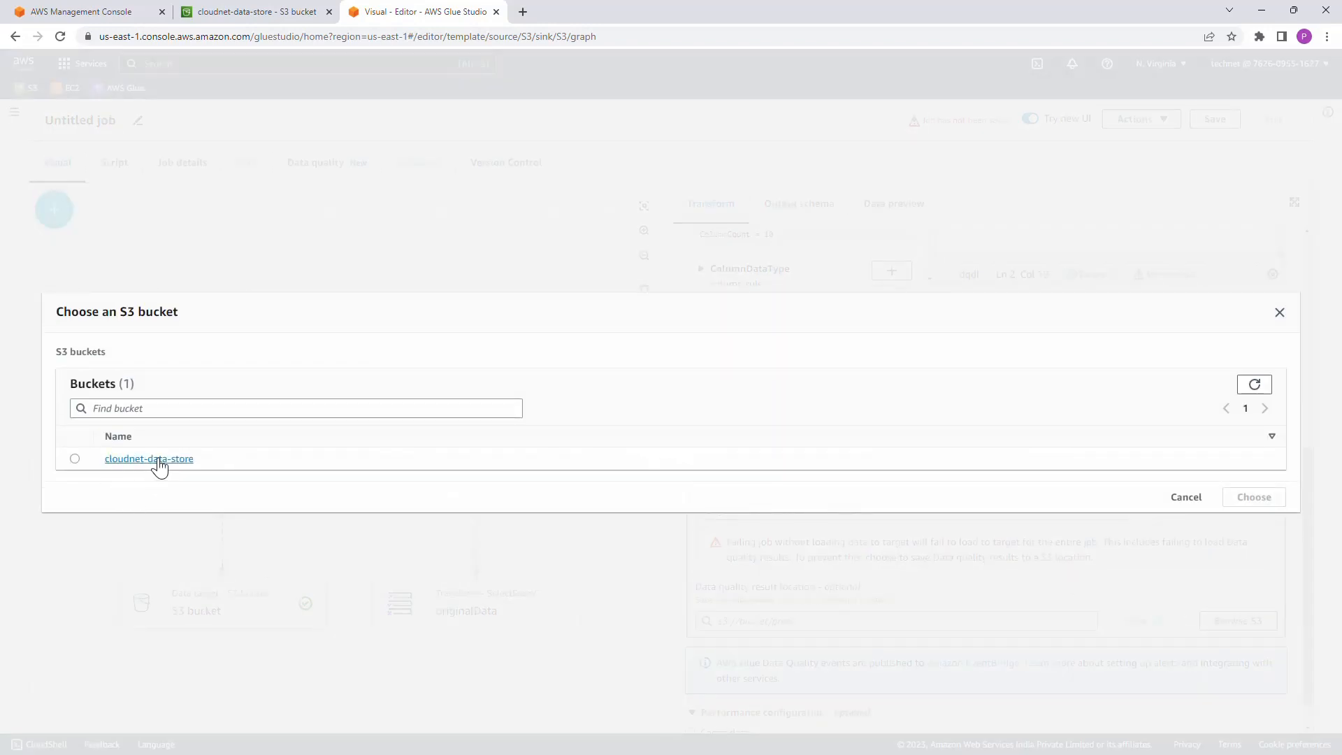
pyautogui.click(160, 460)
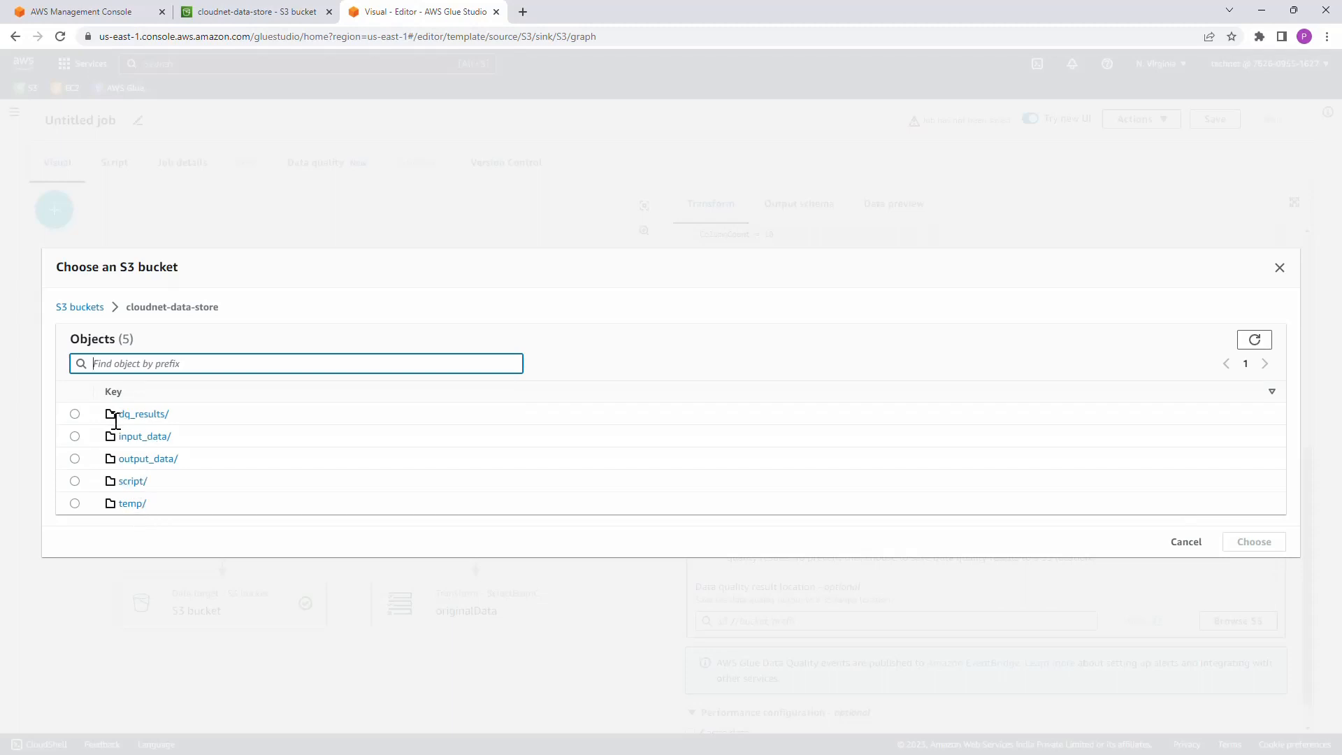
pyautogui.click(74, 414)
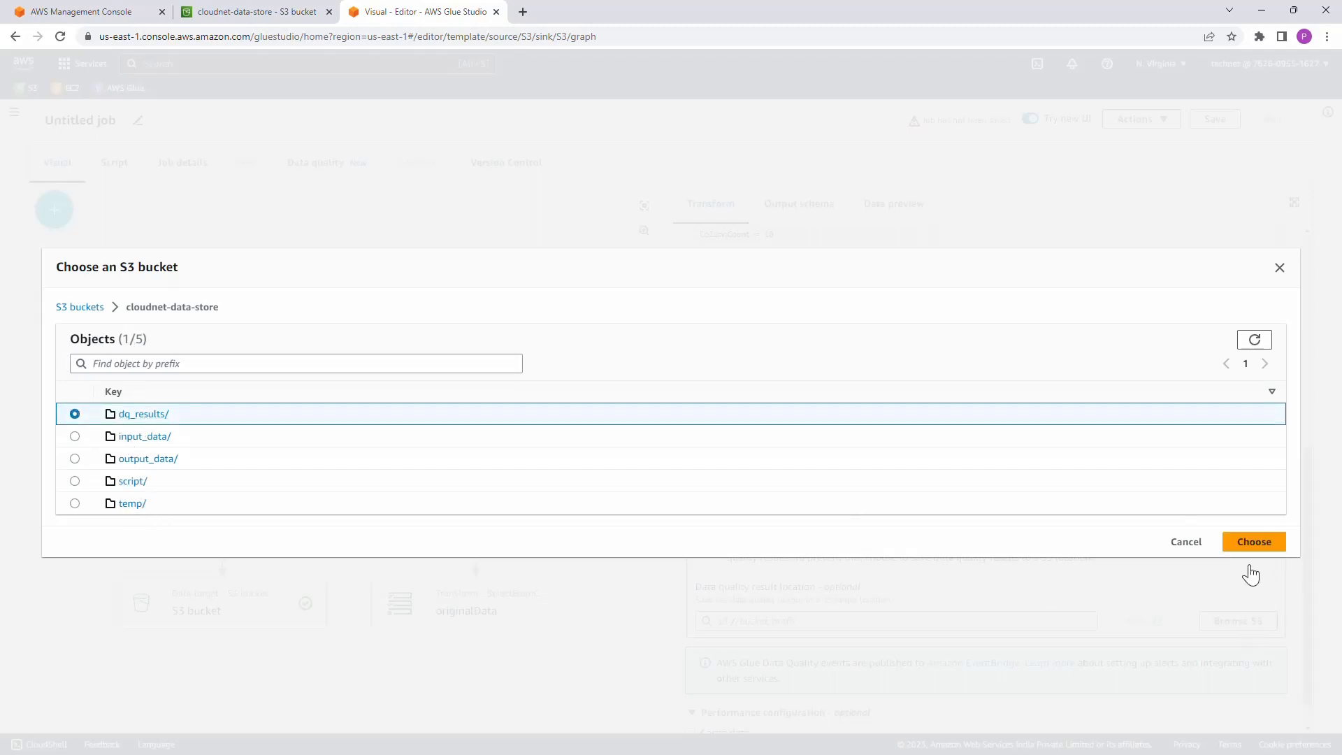
pyautogui.click(1254, 542)
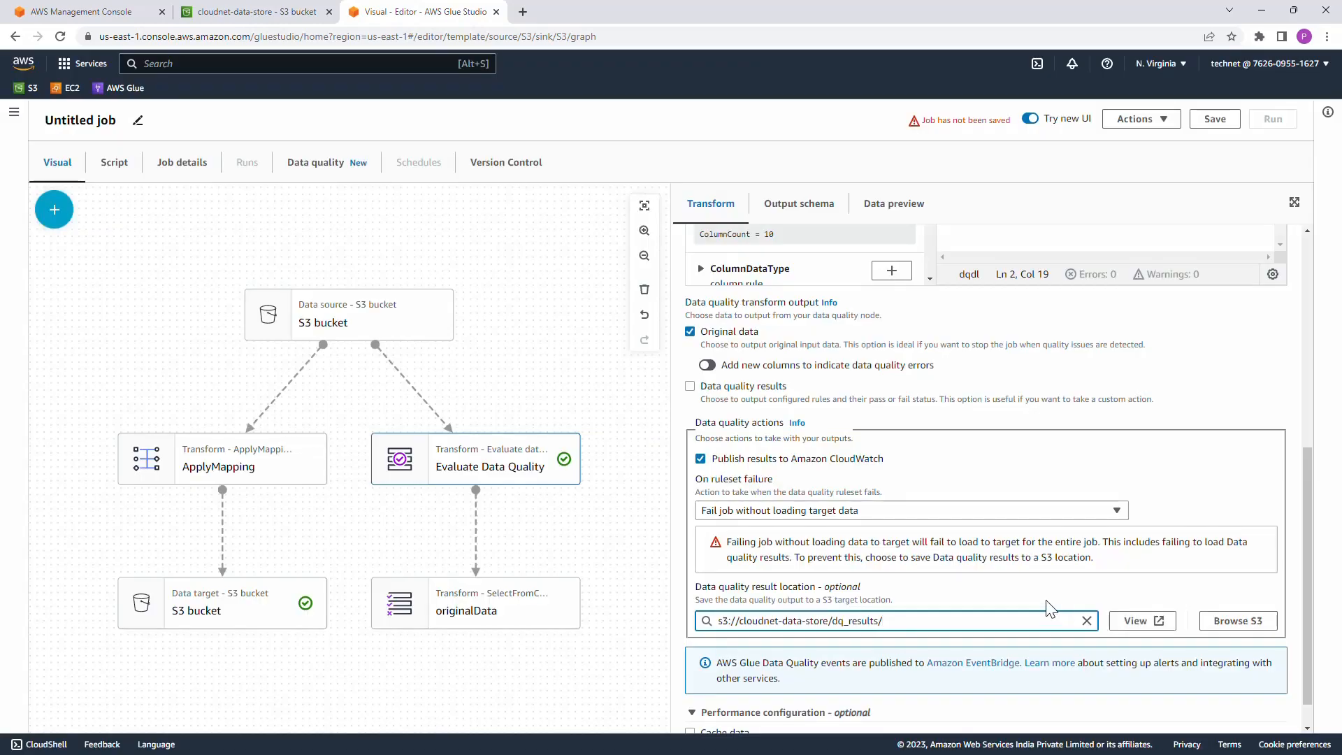
# Step: Replace the S3 bucket parent of the ApplyMapping transform with the originalData node
pyautogui.scroll(-1, 1048, 605)
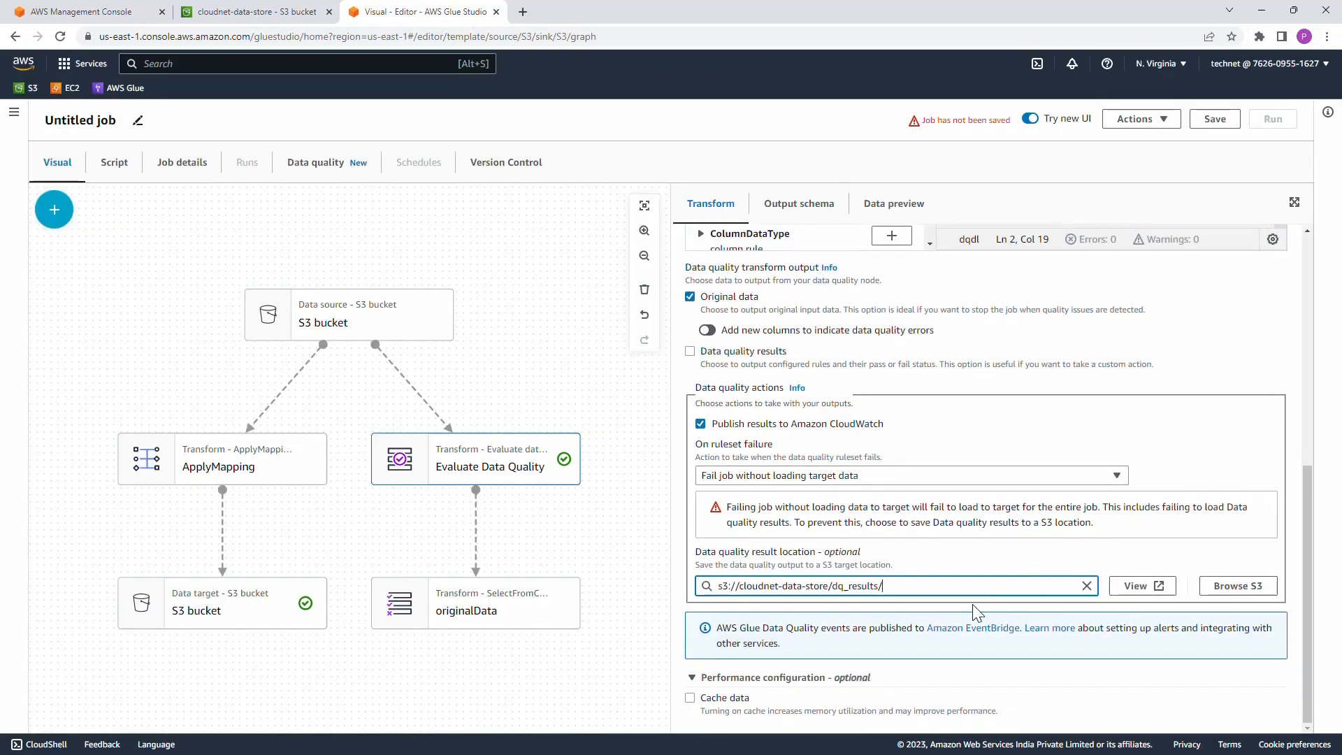
pyautogui.scroll(5, 977, 613)
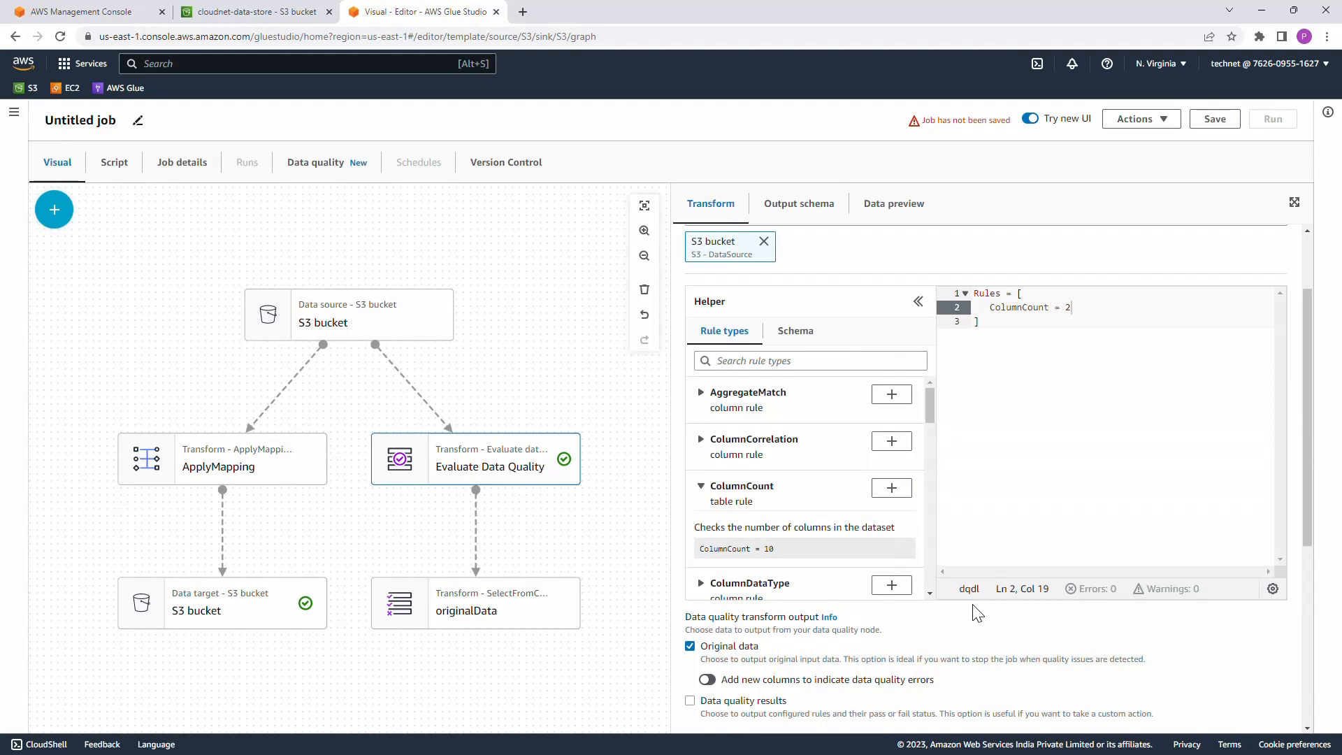
pyautogui.scroll(2, 977, 613)
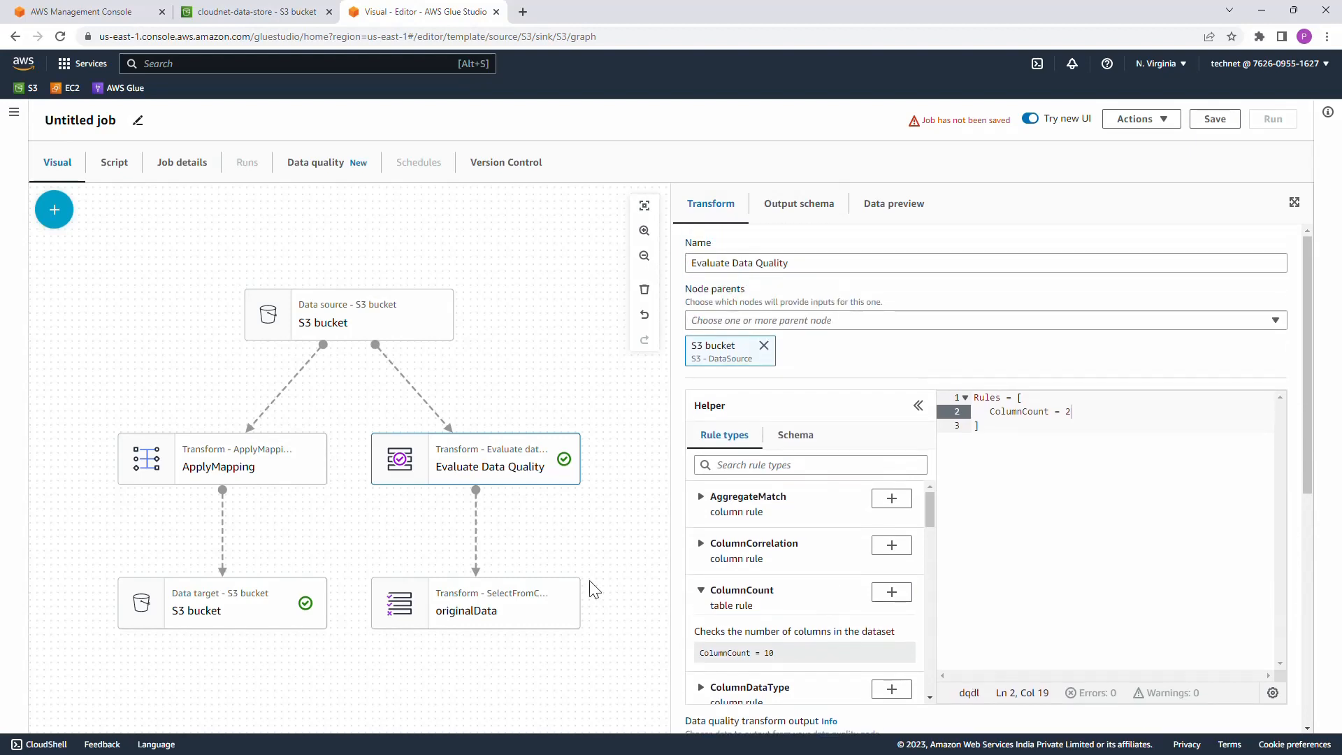
pyautogui.click(288, 468)
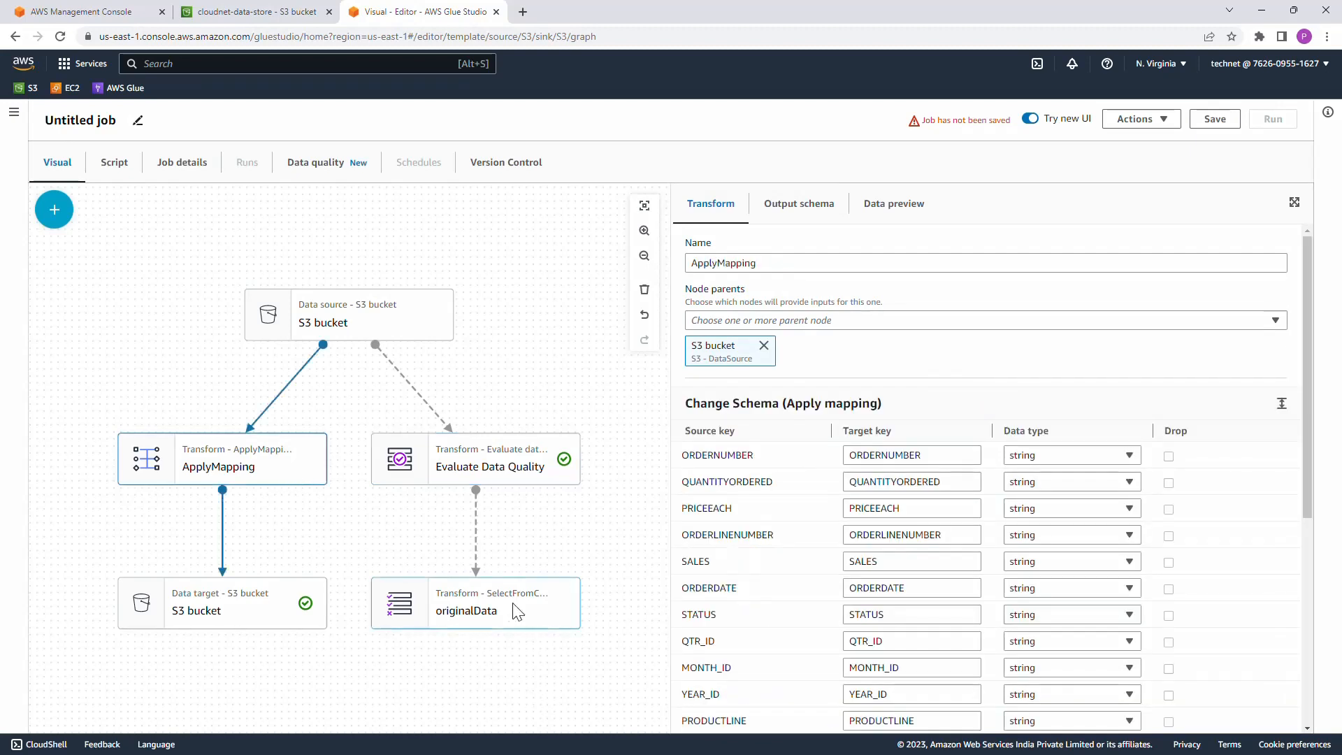
pyautogui.click(764, 346)
pyautogui.click(775, 322)
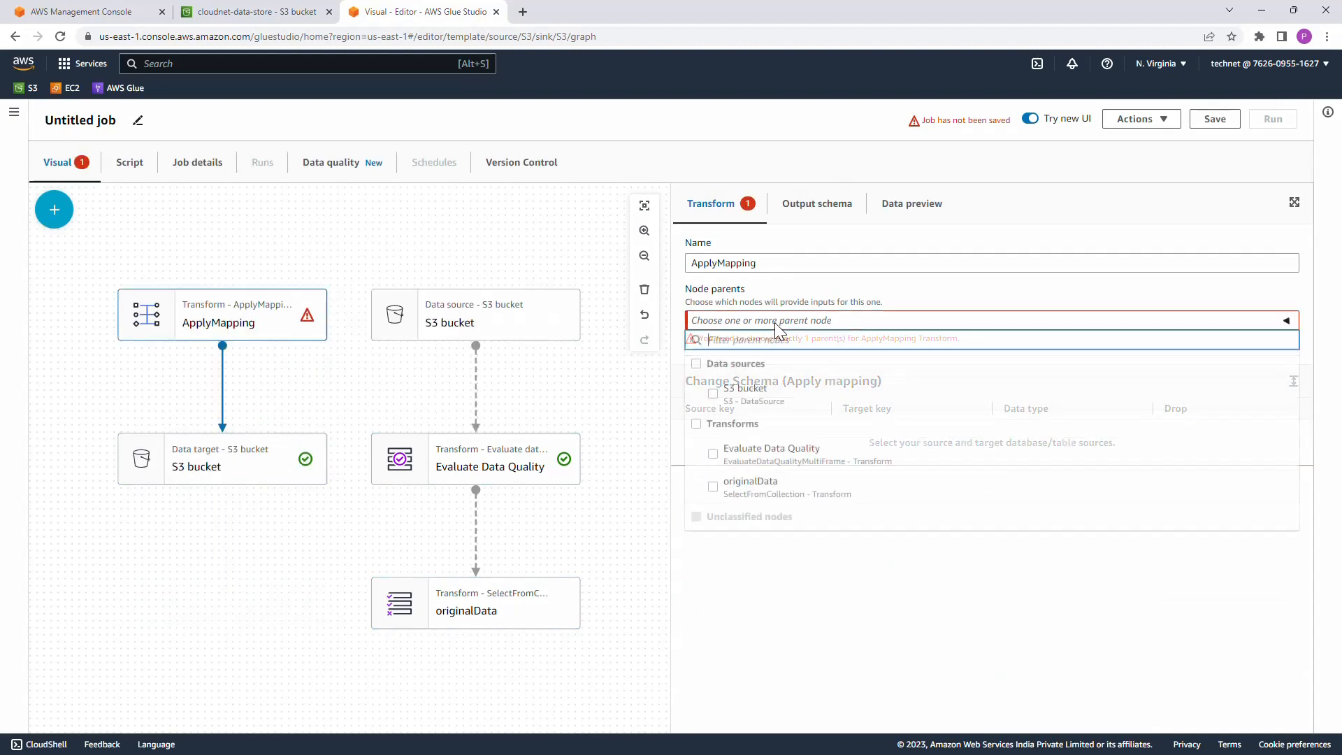
pyautogui.click(713, 487)
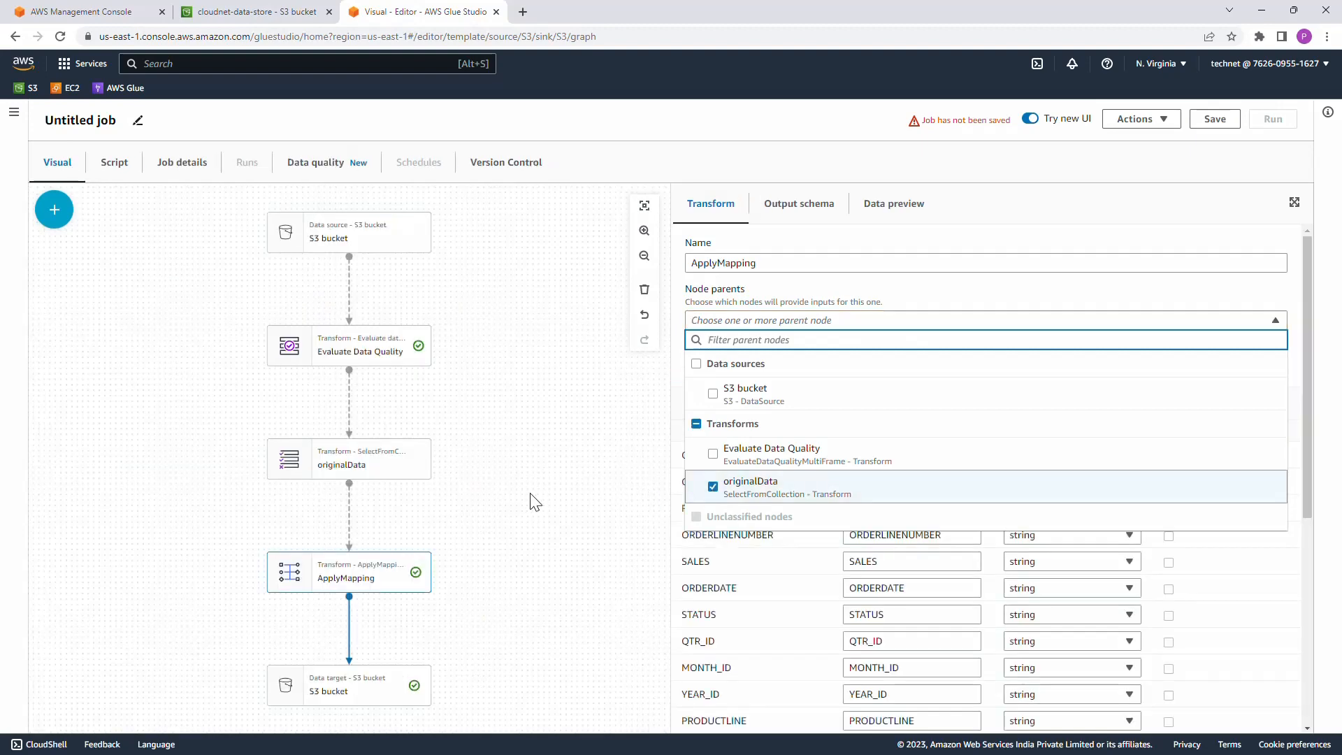
pyautogui.click(552, 502)
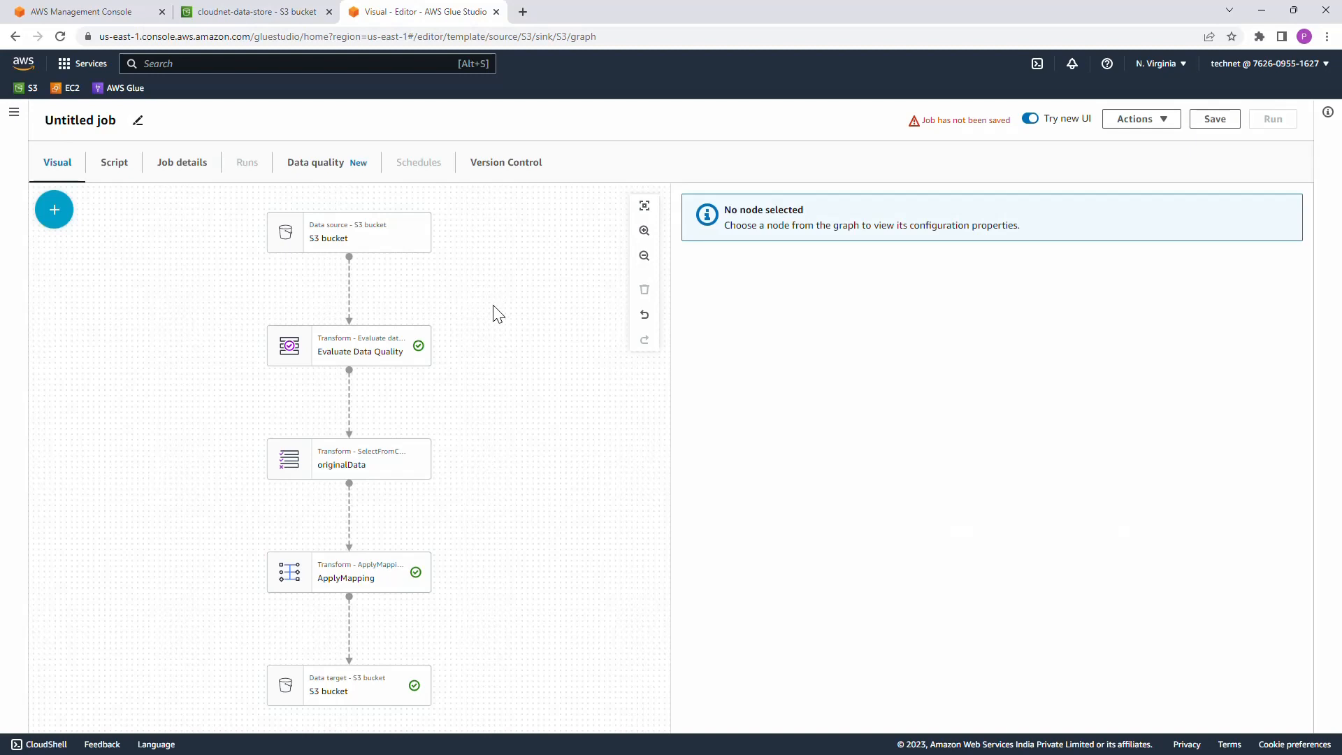
# Step: Name the job Glue_Etl_DQ_Demo in its job details
pyautogui.click(190, 175)
pyautogui.moveTo(147, 271); pyautogui.dragTo(9, 265)
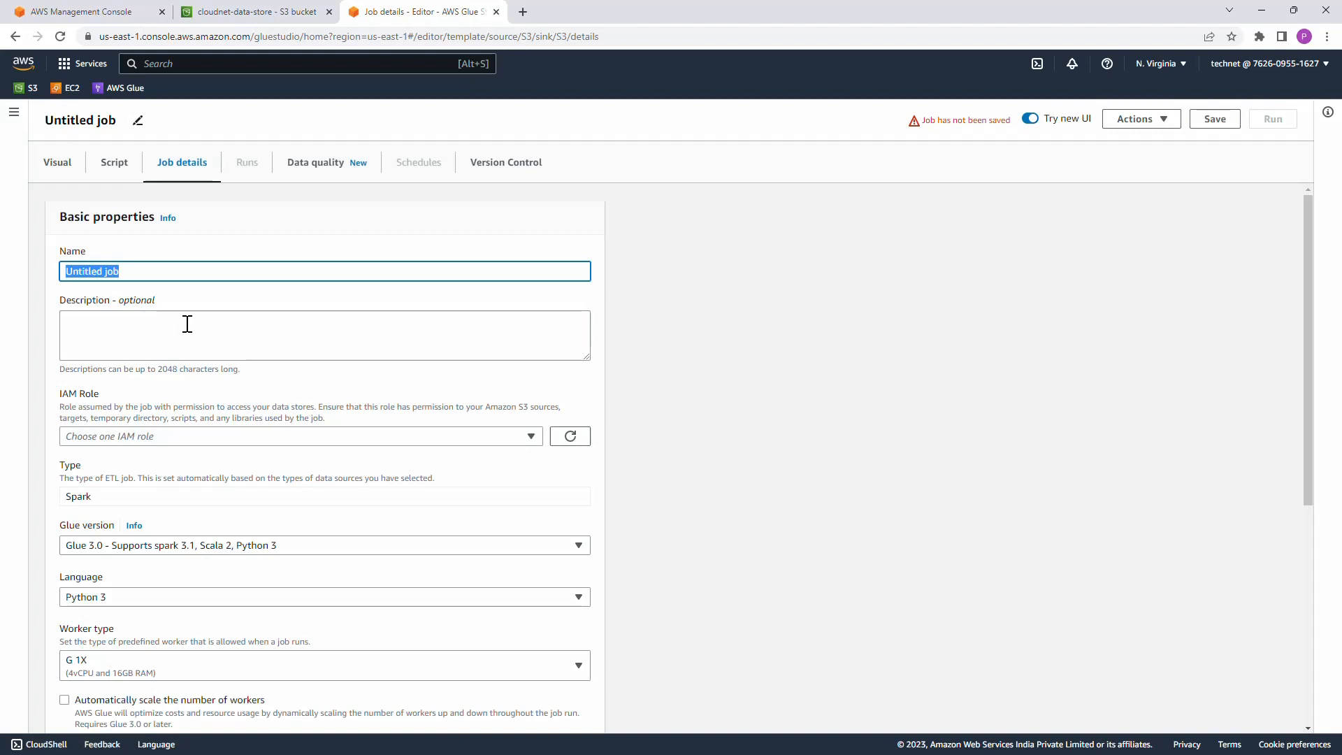
pyautogui.write('Glue_Etl_')
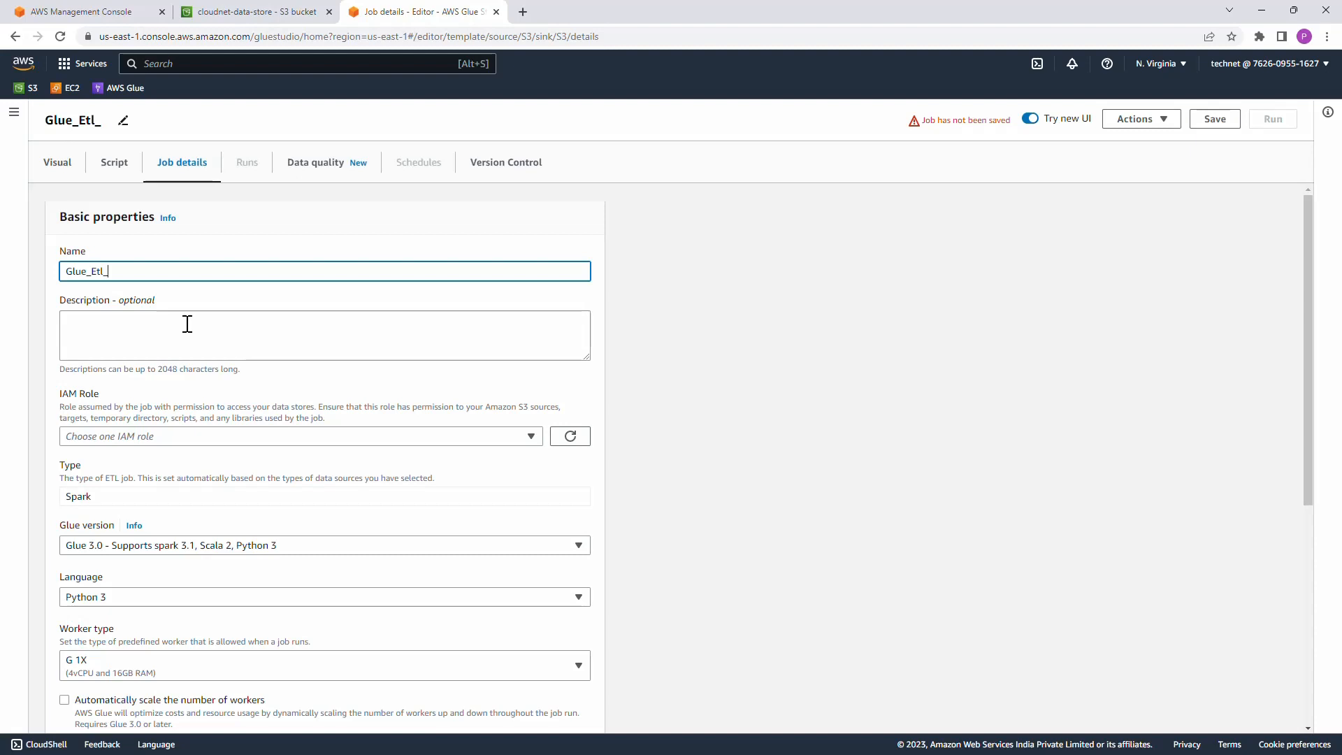
pyautogui.write('DQ_Demo')
pyautogui.hotkey('ctrl', 'a')
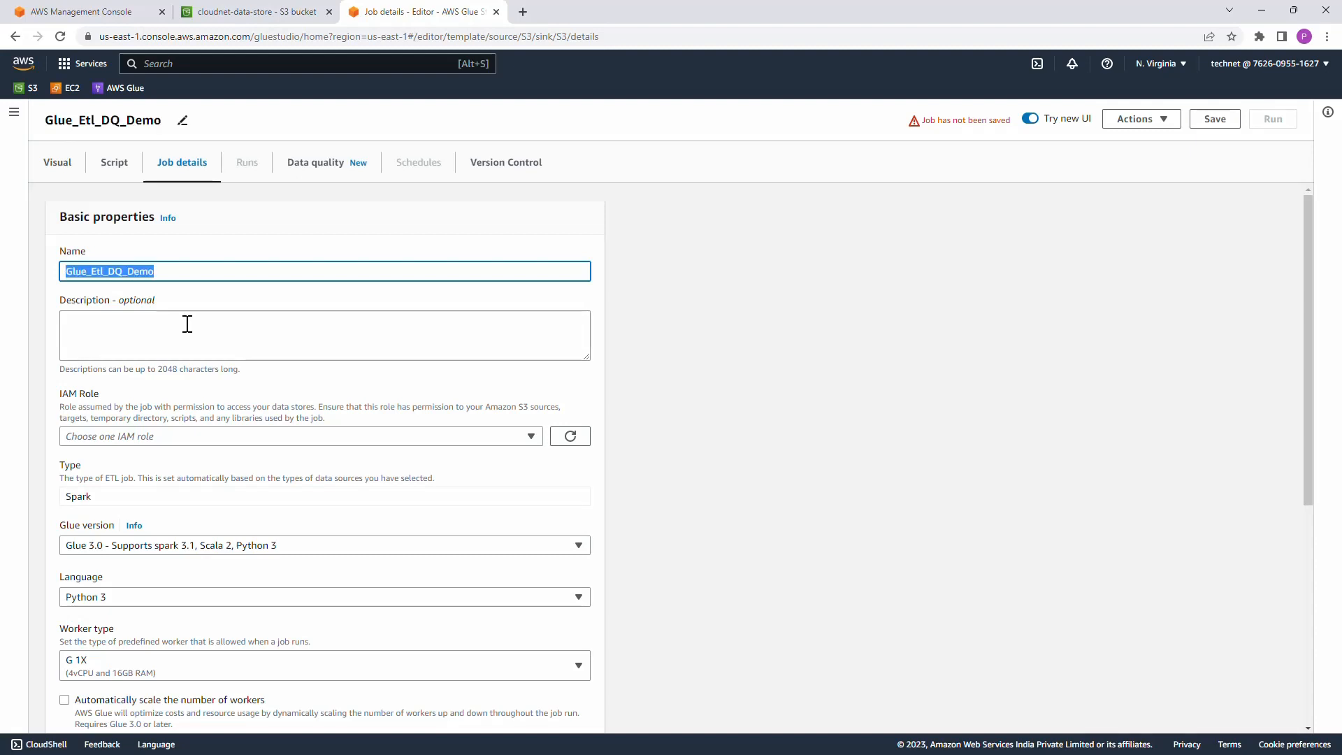
pyautogui.click(187, 324)
# Step: Assign dq_demo_role as the IAM role of the job
pyautogui.scroll(-1, 276, 338)
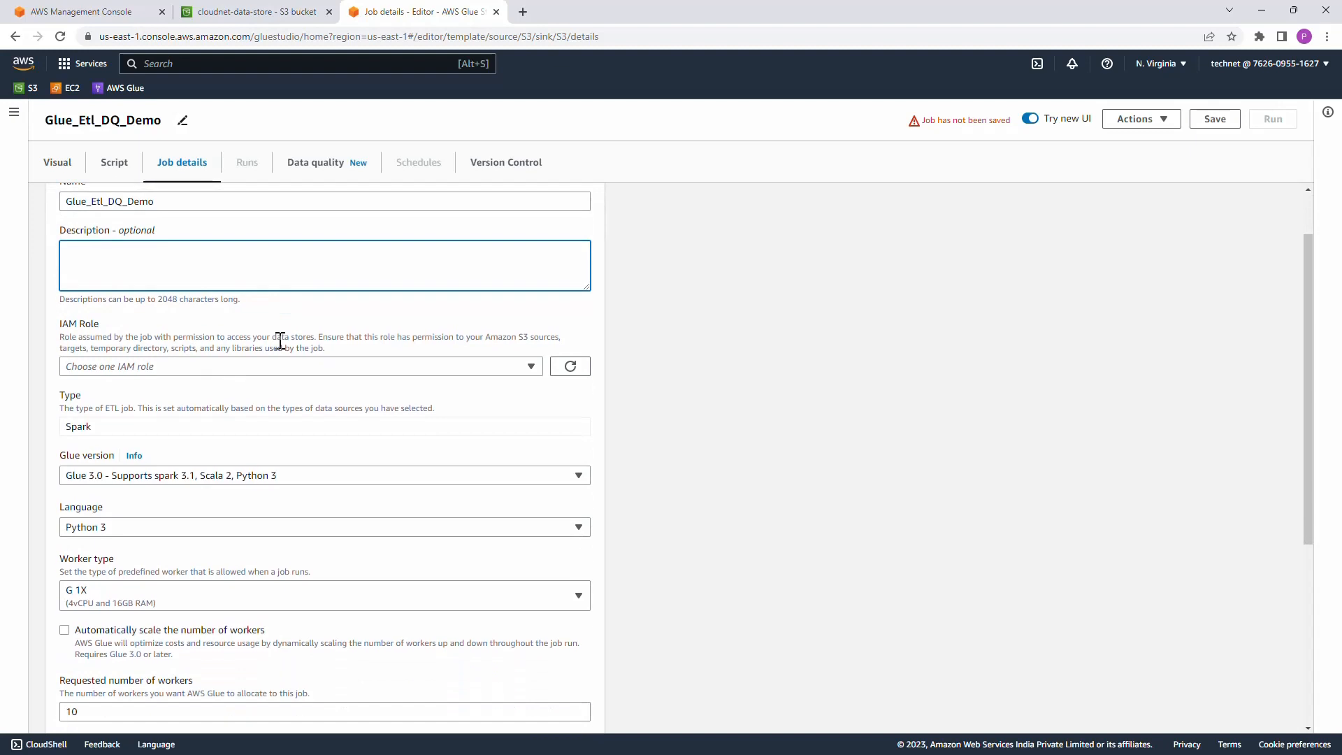
pyautogui.click(253, 370)
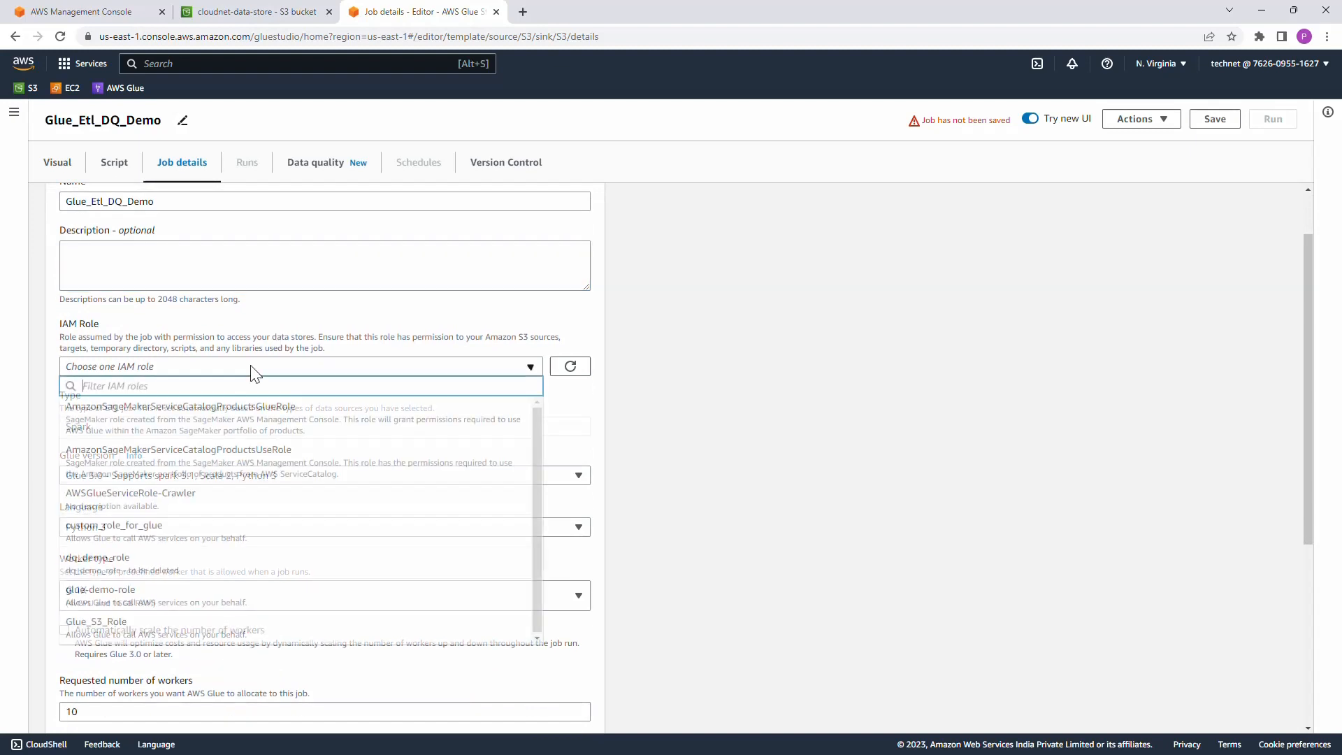
pyautogui.click(201, 557)
# Step: Set the job's requested number of workers to 2
pyautogui.scroll(-1, 390, 400)
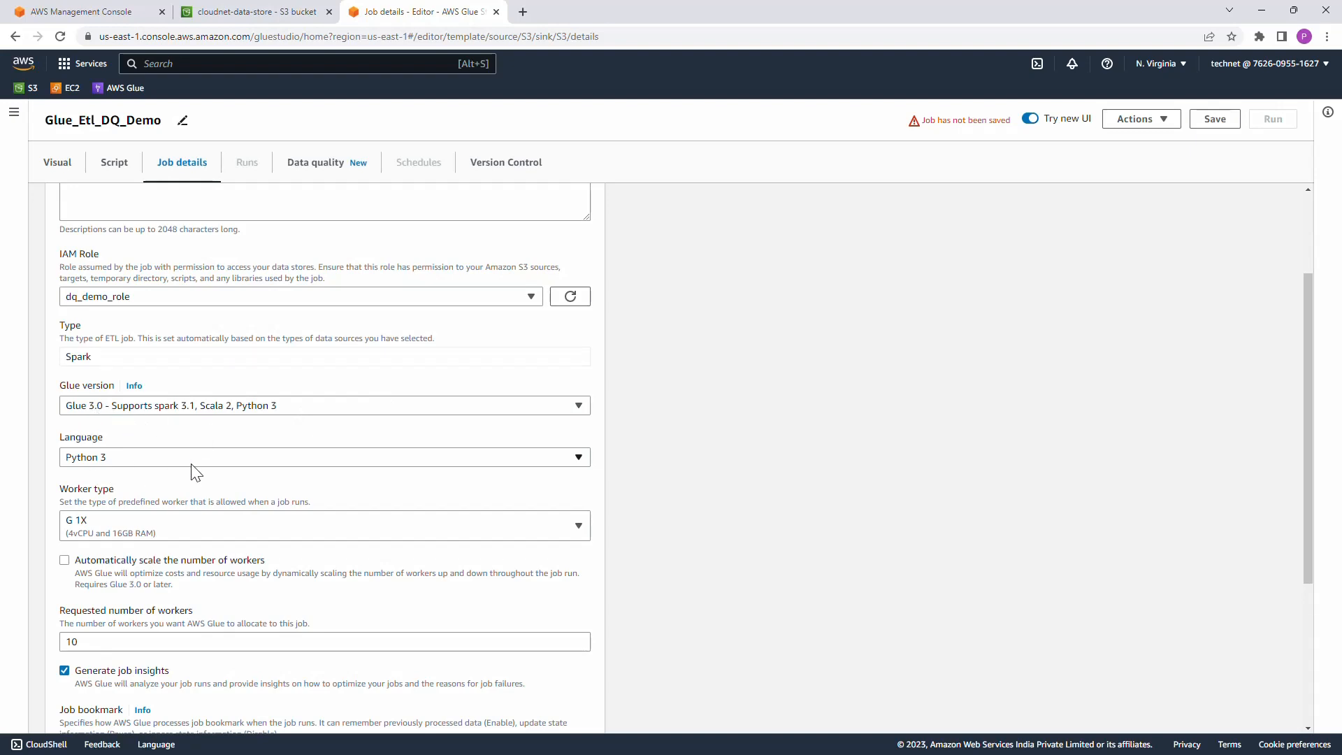
pyautogui.scroll(-1, 192, 470)
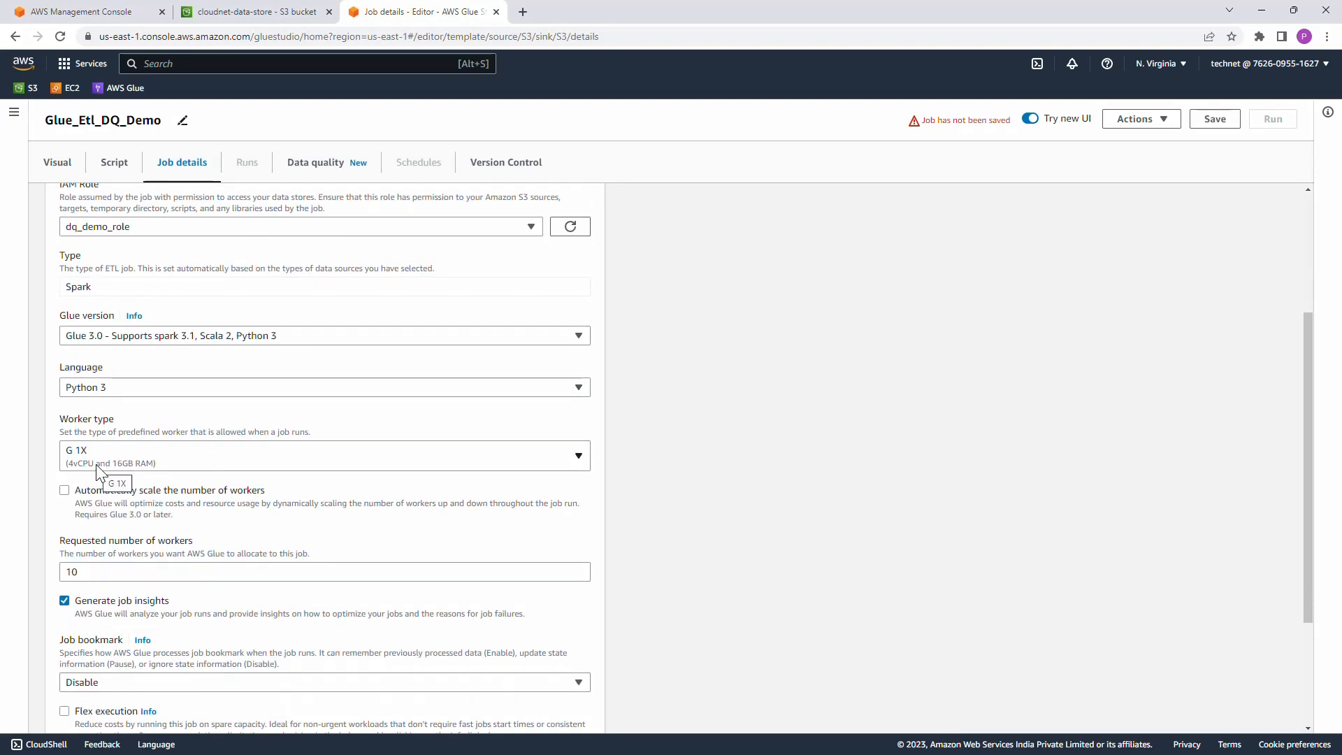
pyautogui.scroll(-1, 168, 463)
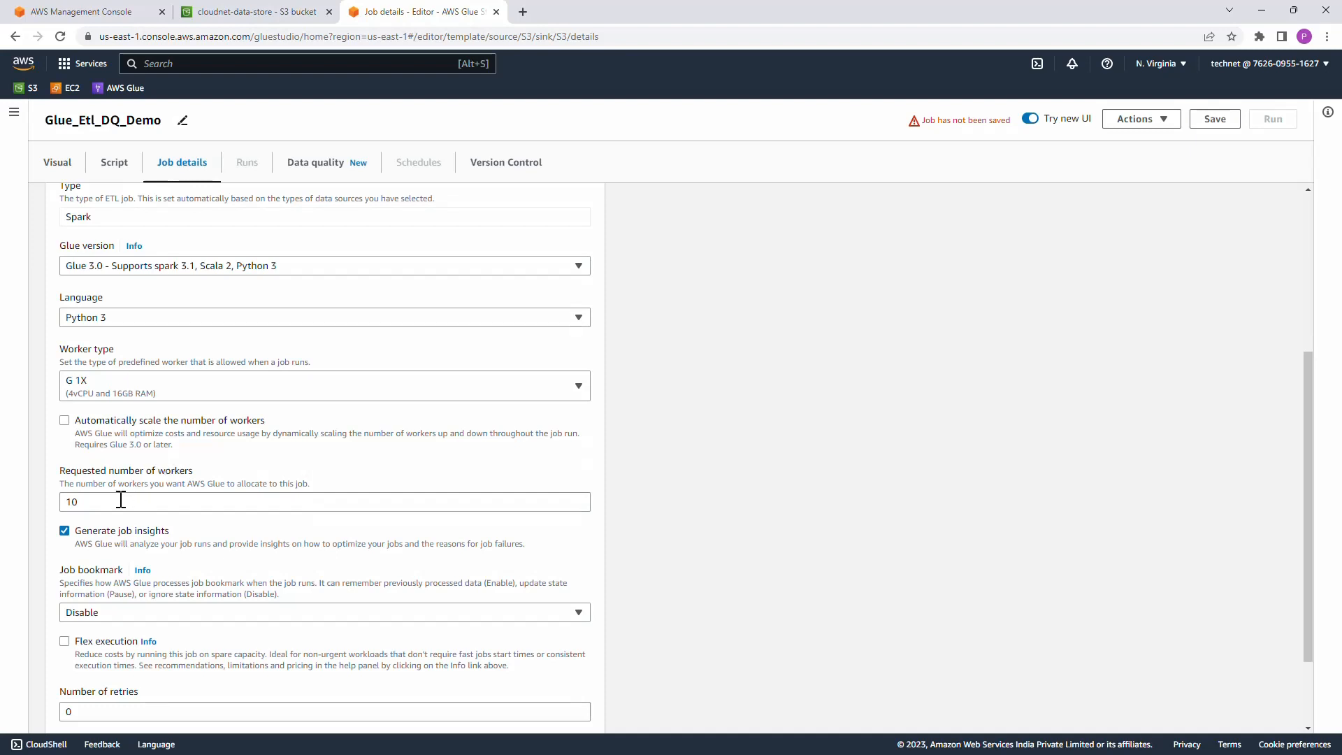
pyautogui.moveTo(115, 503); pyautogui.dragTo(55, 504)
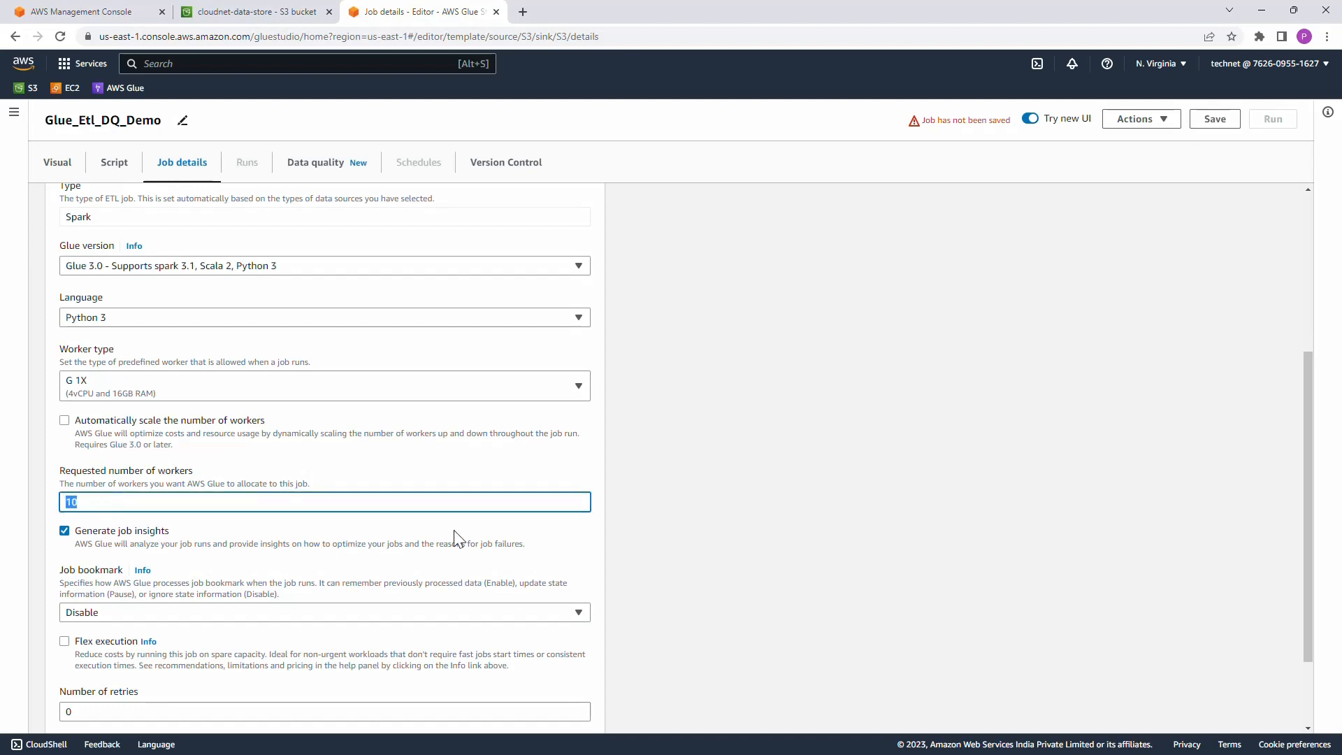
pyautogui.write('2')
# Step: Set the script path in the job's advanced properties to the script folder of the cloudnet-data-store bucket
pyautogui.scroll(-3, 680, 512)
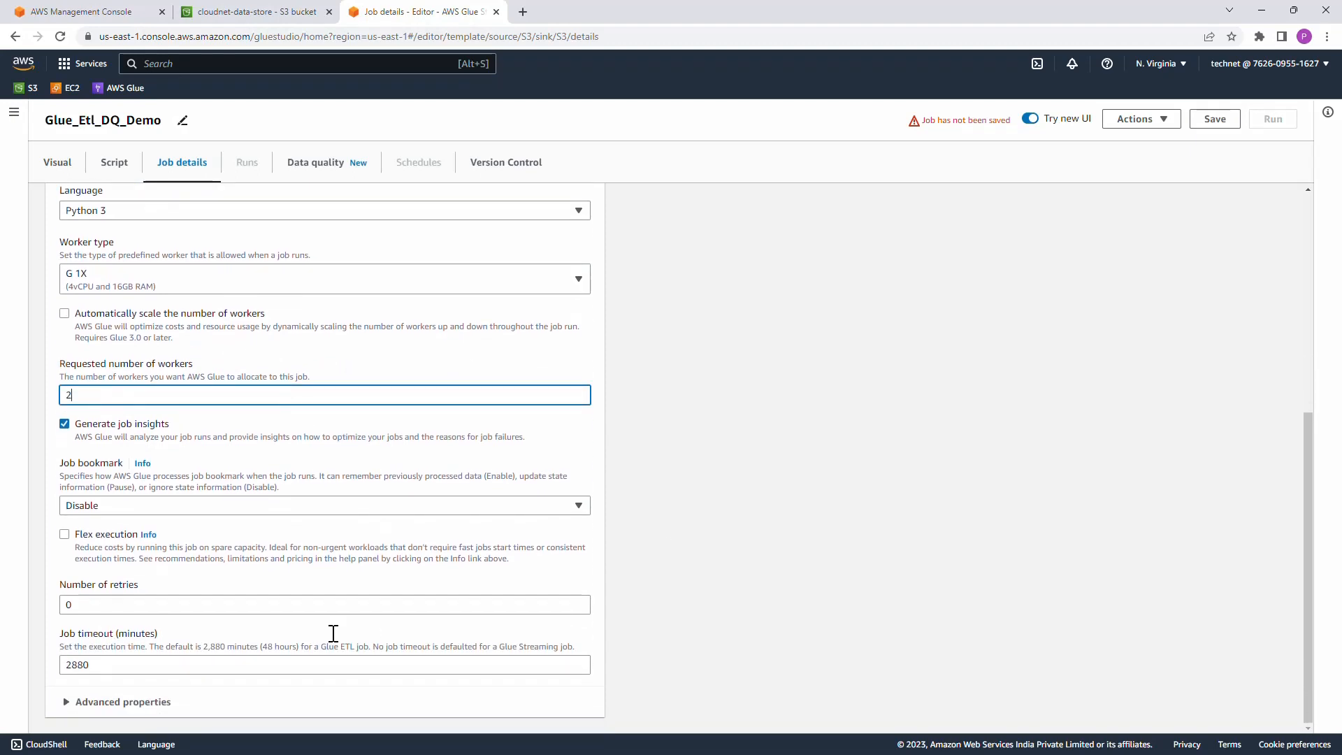
pyautogui.click(148, 702)
pyautogui.scroll(-5, 299, 627)
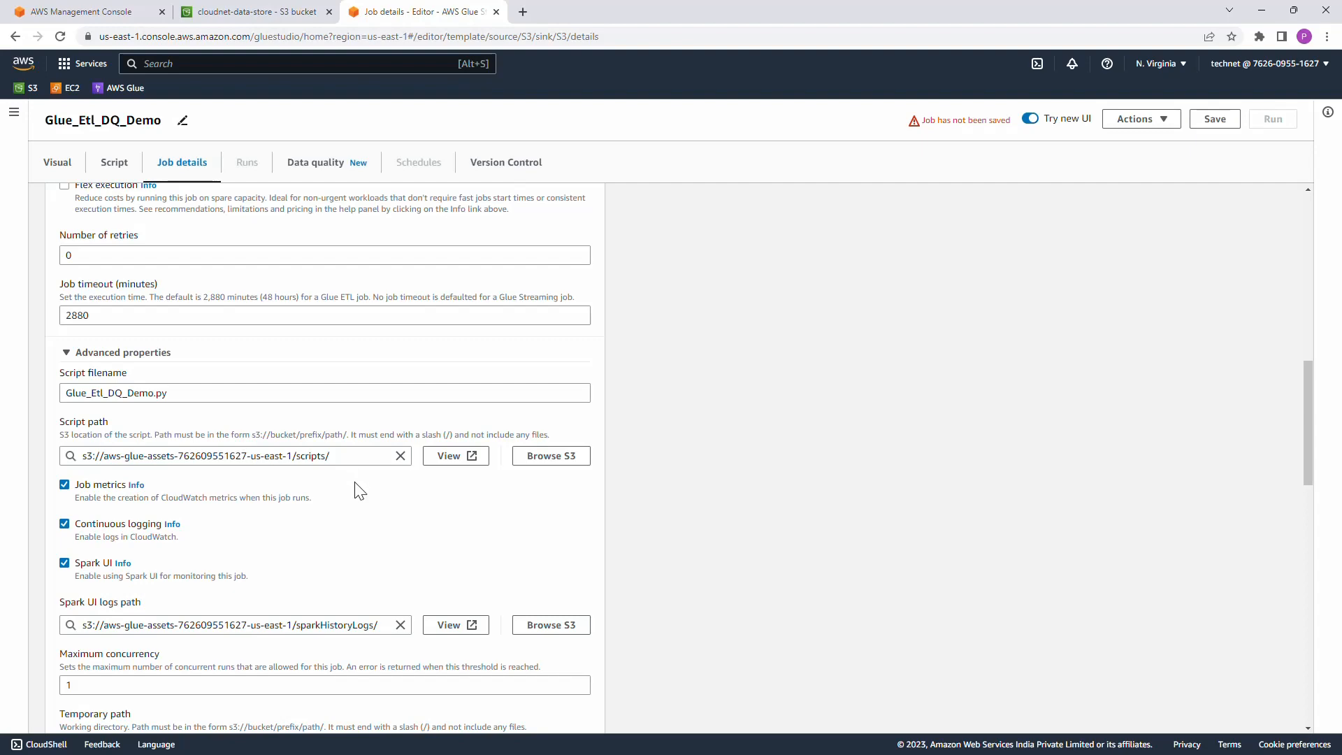
pyautogui.click(550, 459)
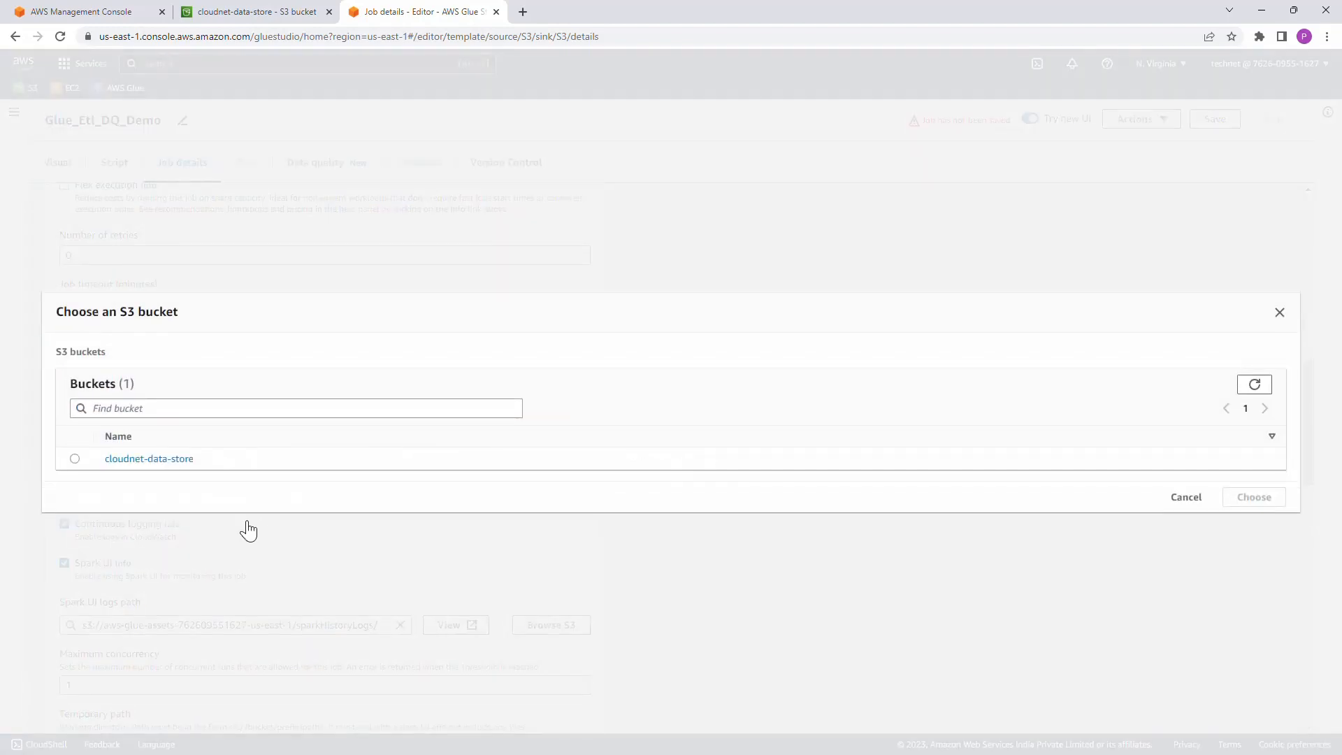
pyautogui.click(150, 460)
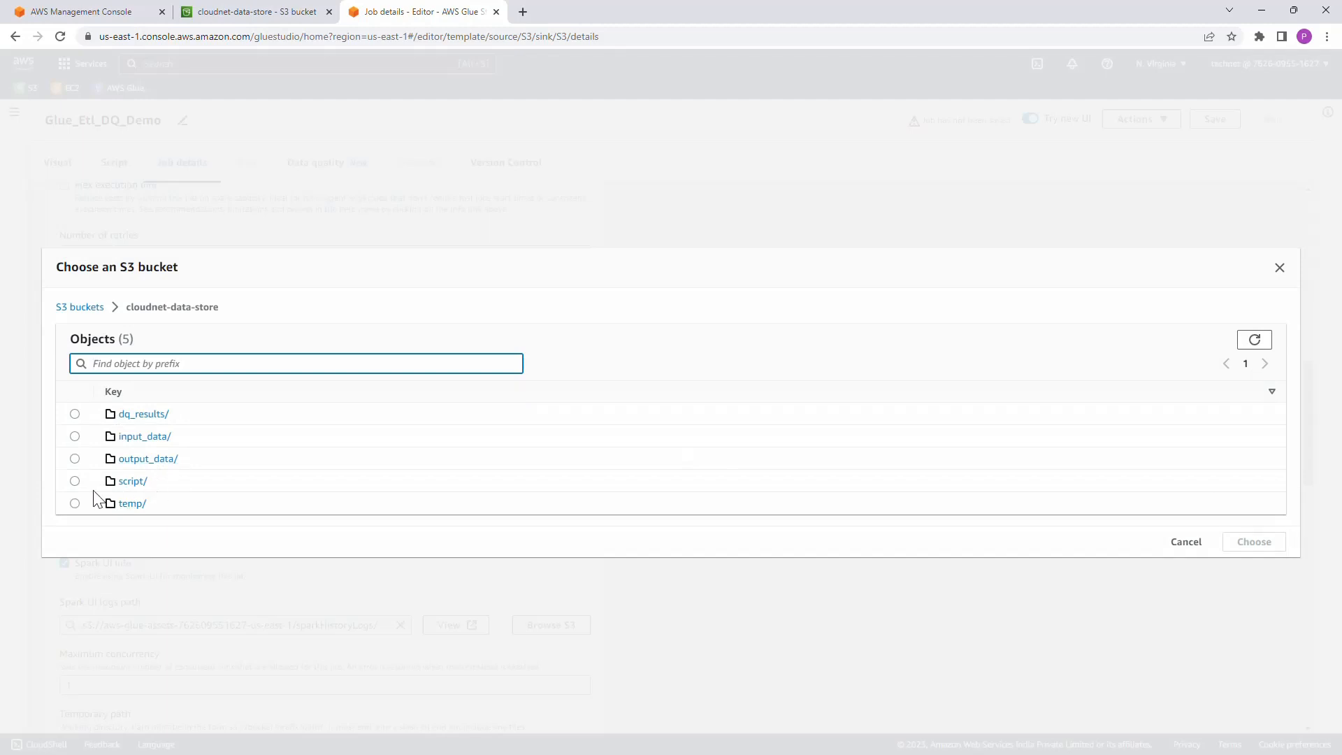
pyautogui.click(74, 481)
pyautogui.click(1239, 550)
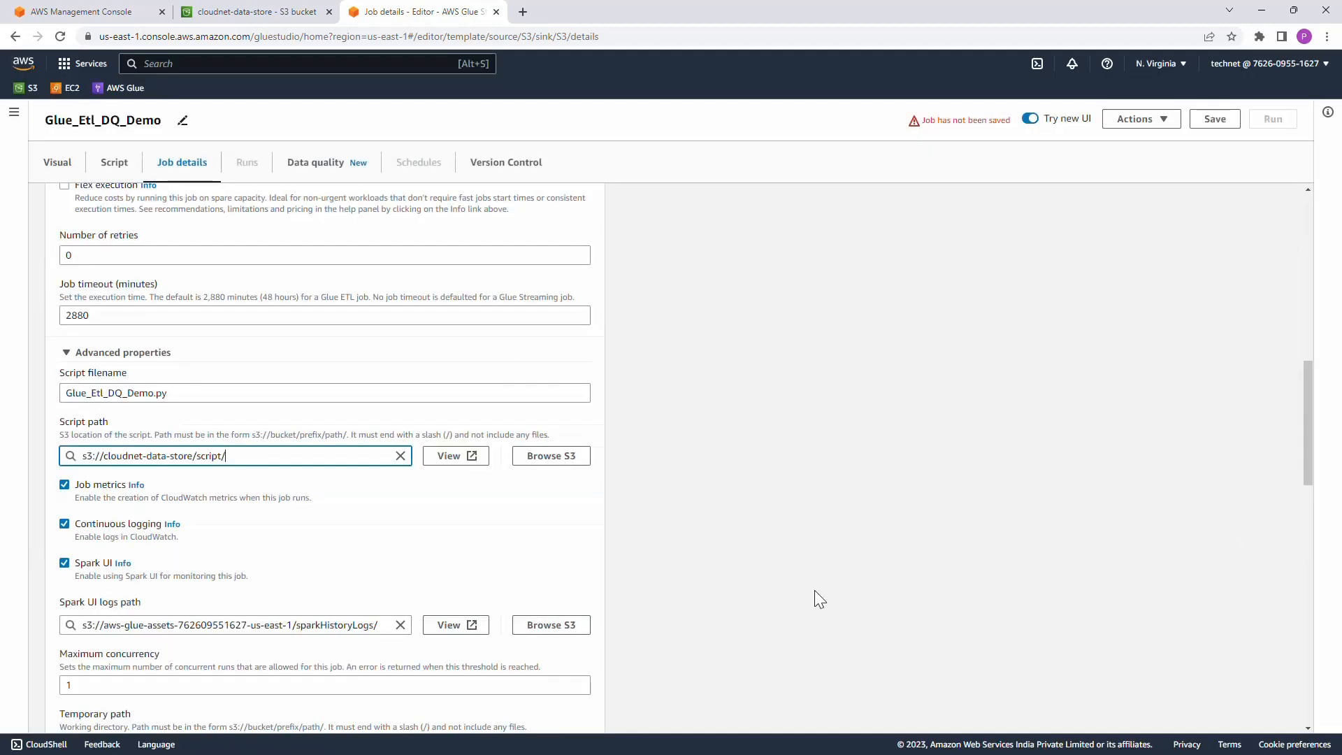
# Step: Disable Spark UI monitoring and set the job's temporary path to the temp folder of the cloudnet-data-store bucket
pyautogui.scroll(-1, 640, 577)
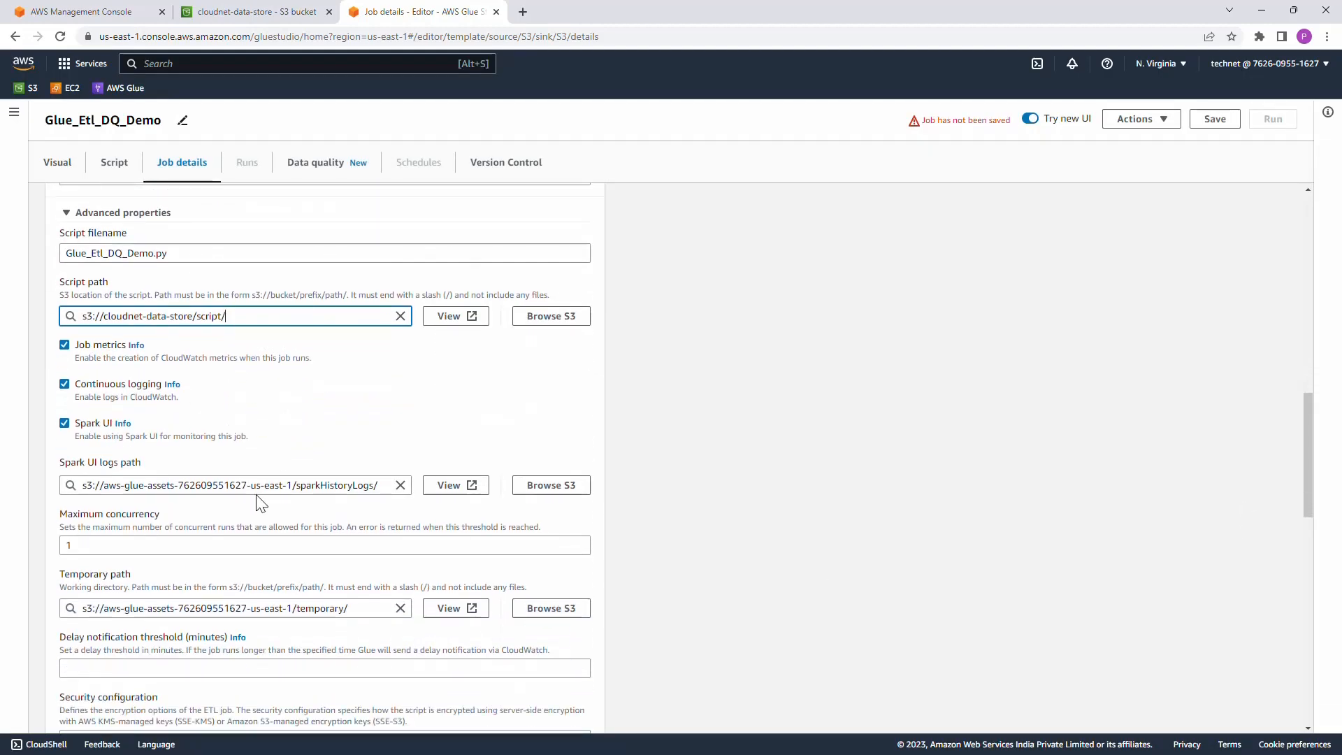
pyautogui.click(64, 423)
pyautogui.scroll(-2, 251, 482)
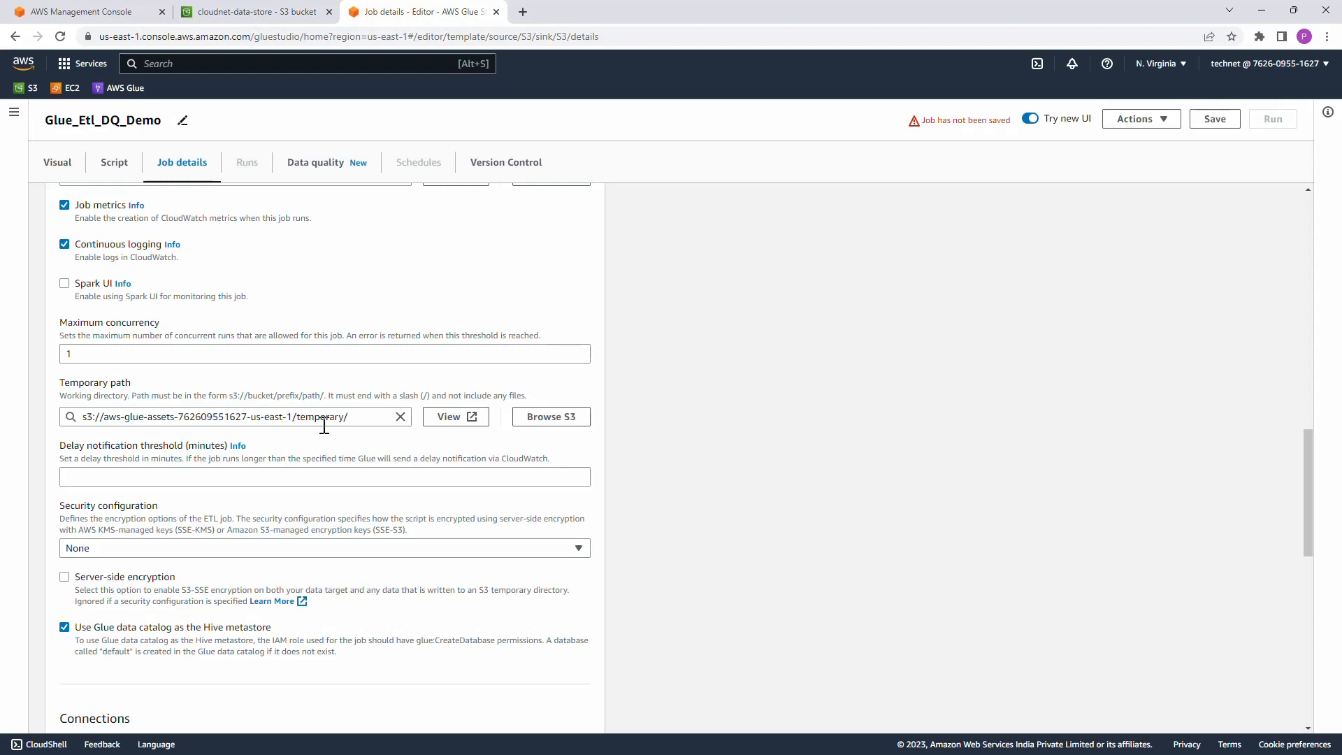
pyautogui.click(551, 419)
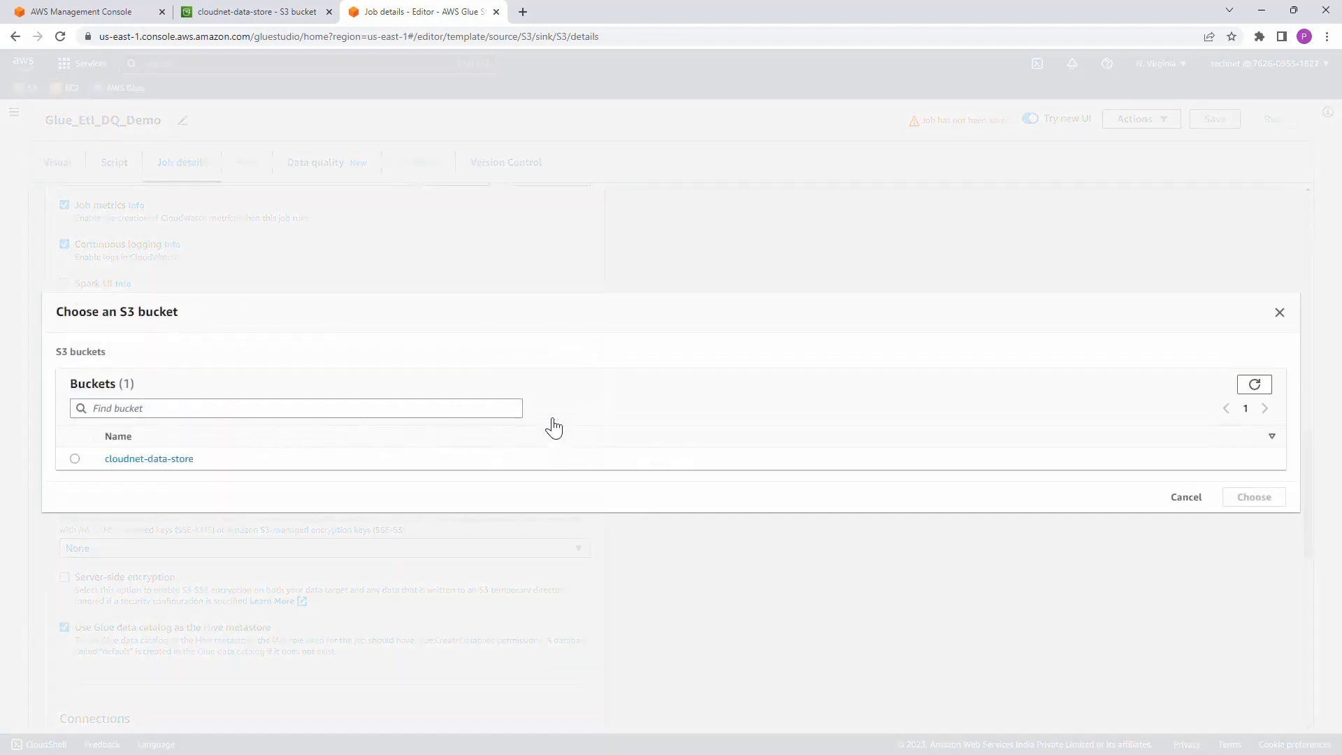
pyautogui.click(153, 460)
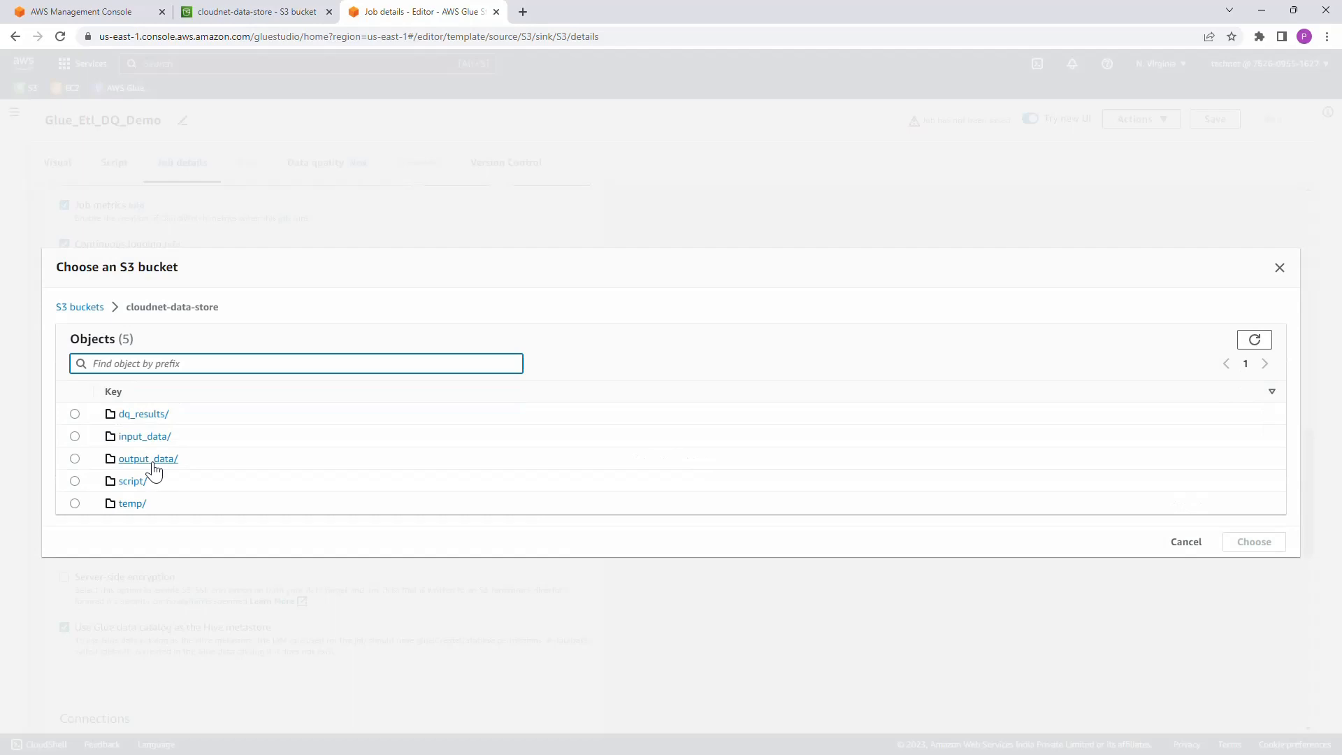
pyautogui.click(75, 504)
pyautogui.click(1254, 543)
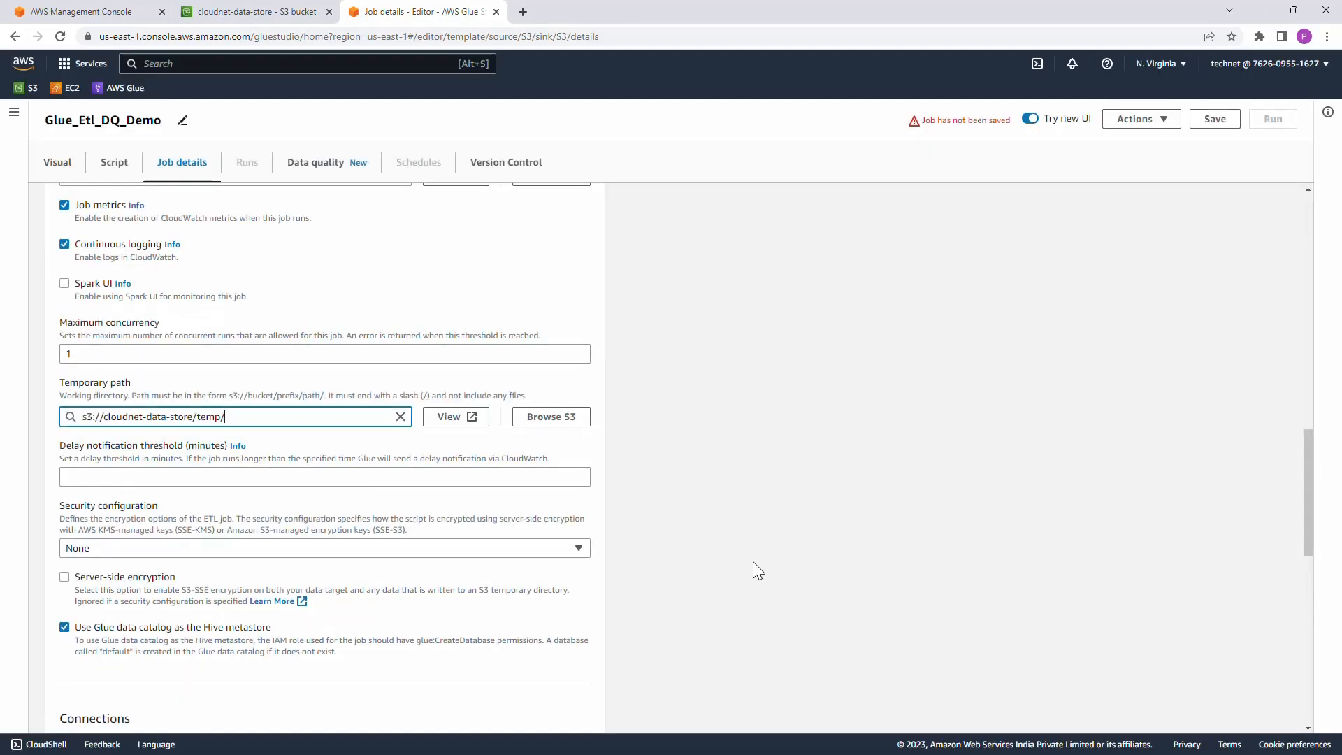
pyautogui.scroll(-5, 754, 564)
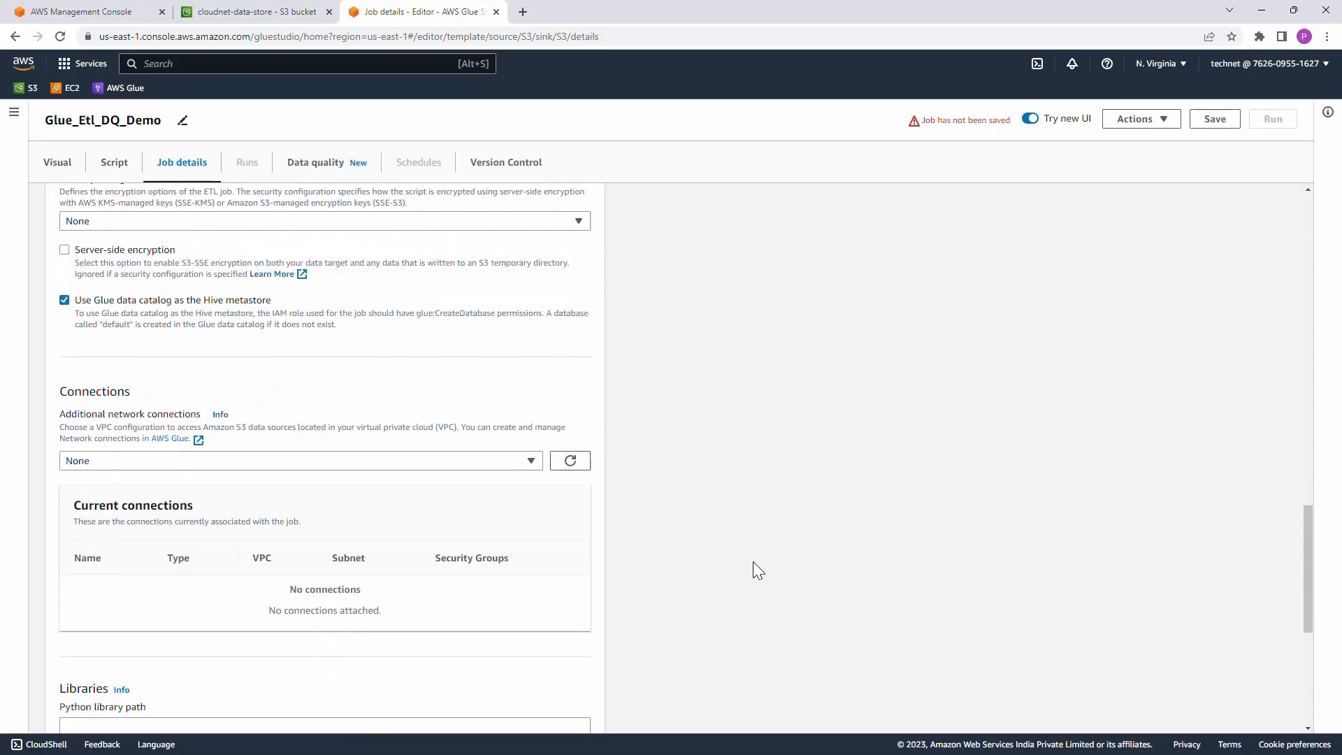
pyautogui.scroll(-6, 752, 561)
pyautogui.scroll(4, 752, 561)
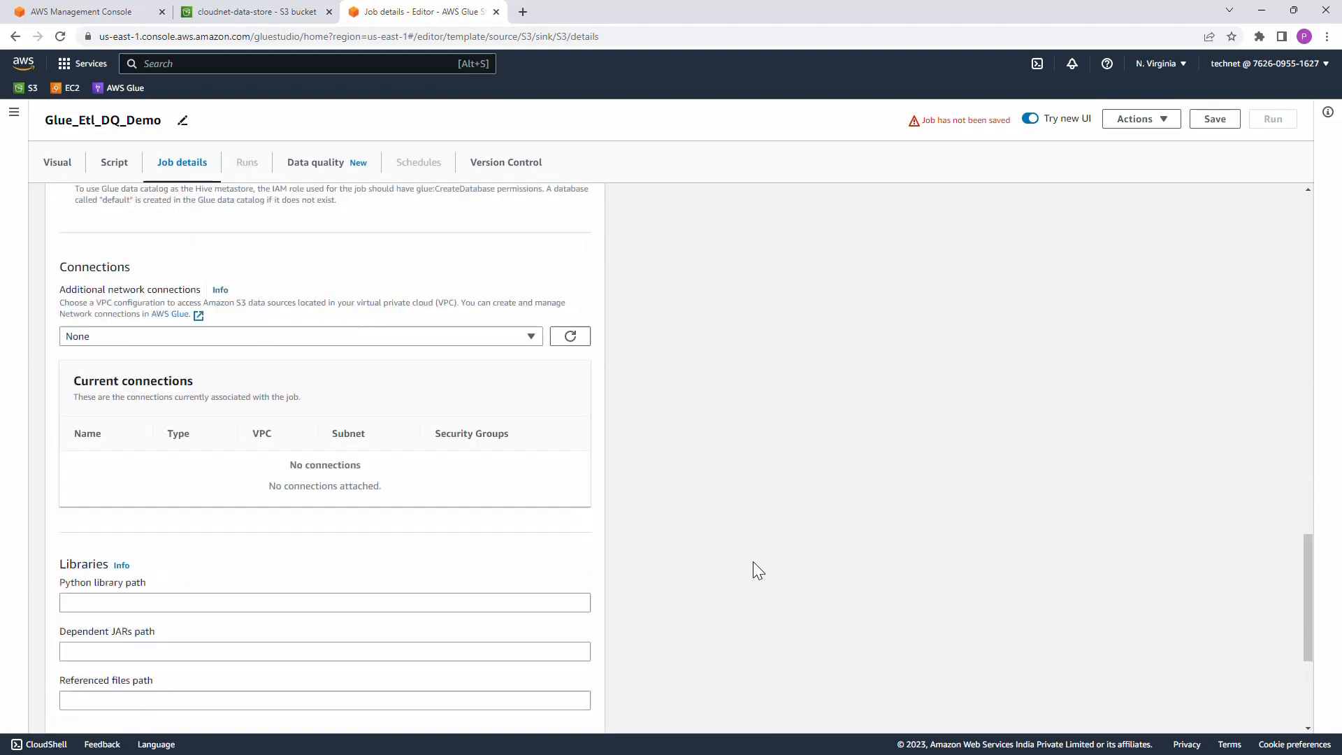
pyautogui.scroll(20, 752, 560)
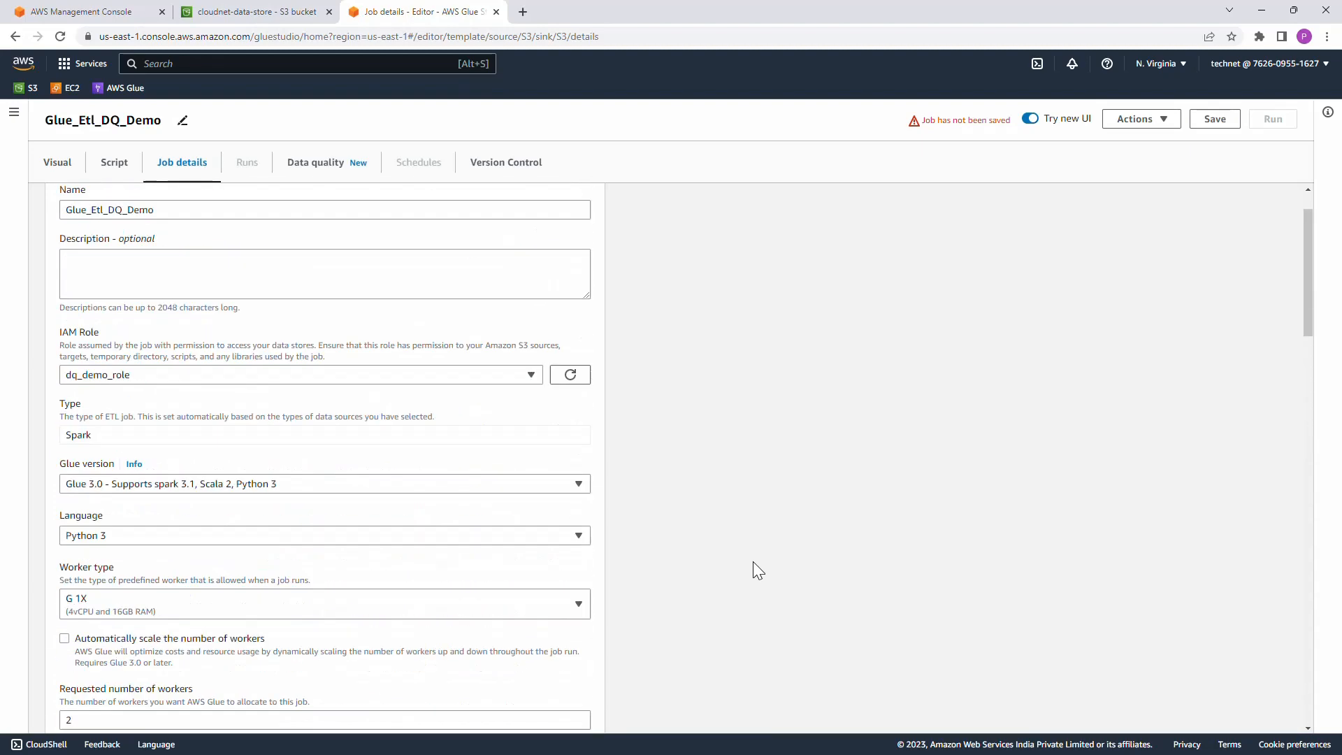
# Step: Save the Glue_Etl_DQ_Demo job and start a run of it
pyautogui.scroll(1, 753, 560)
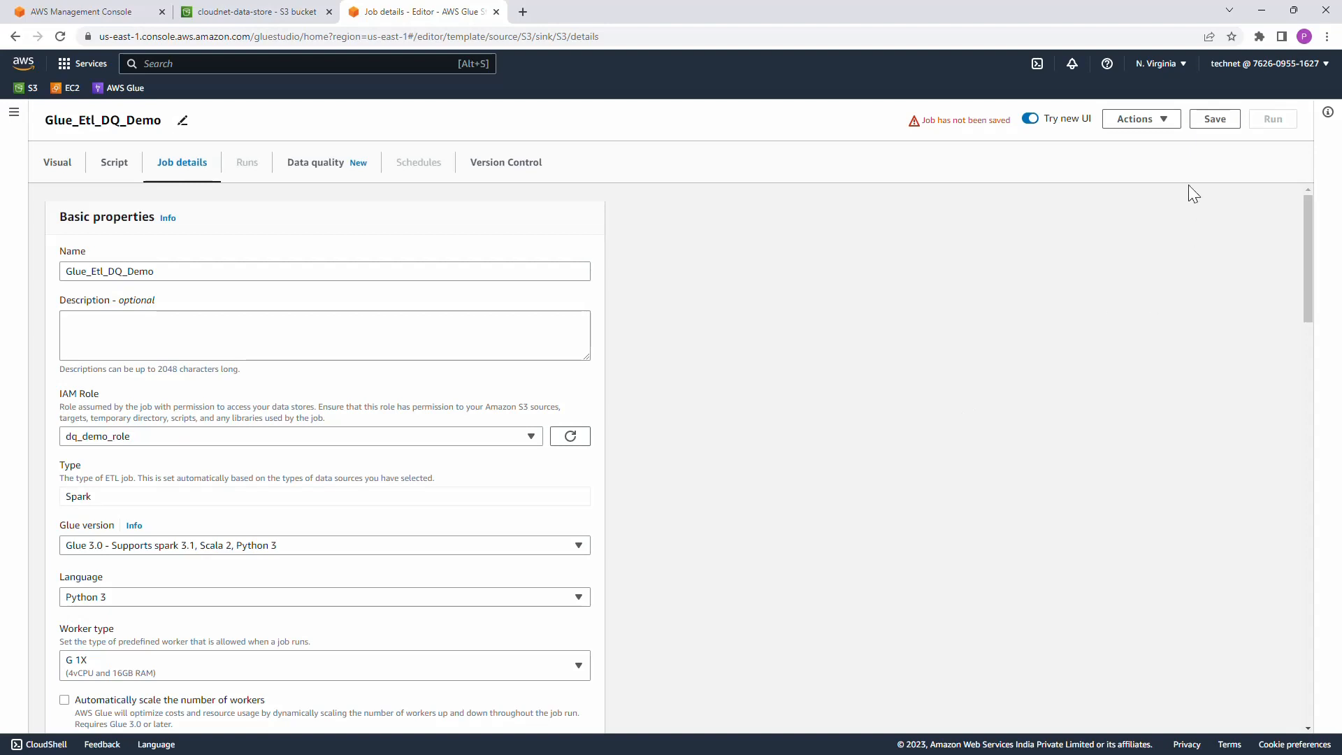
pyautogui.click(1210, 121)
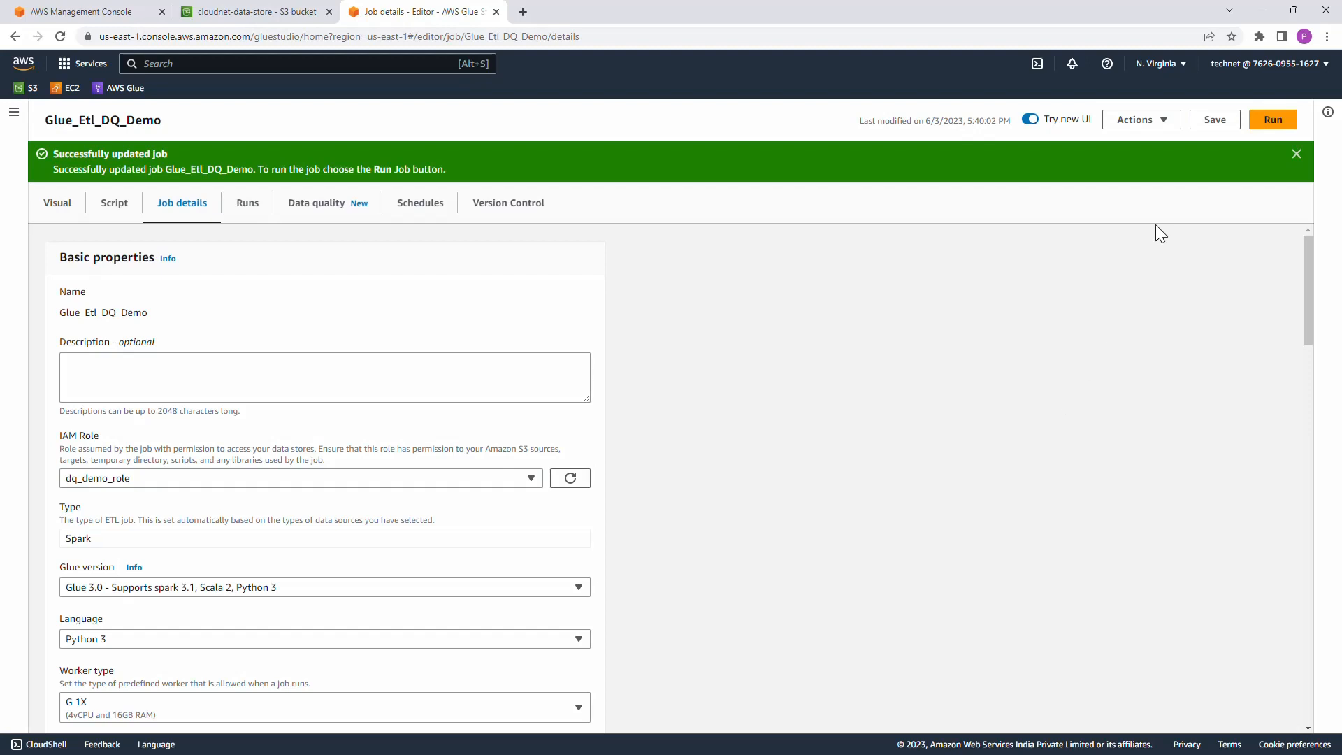
pyautogui.click(1266, 131)
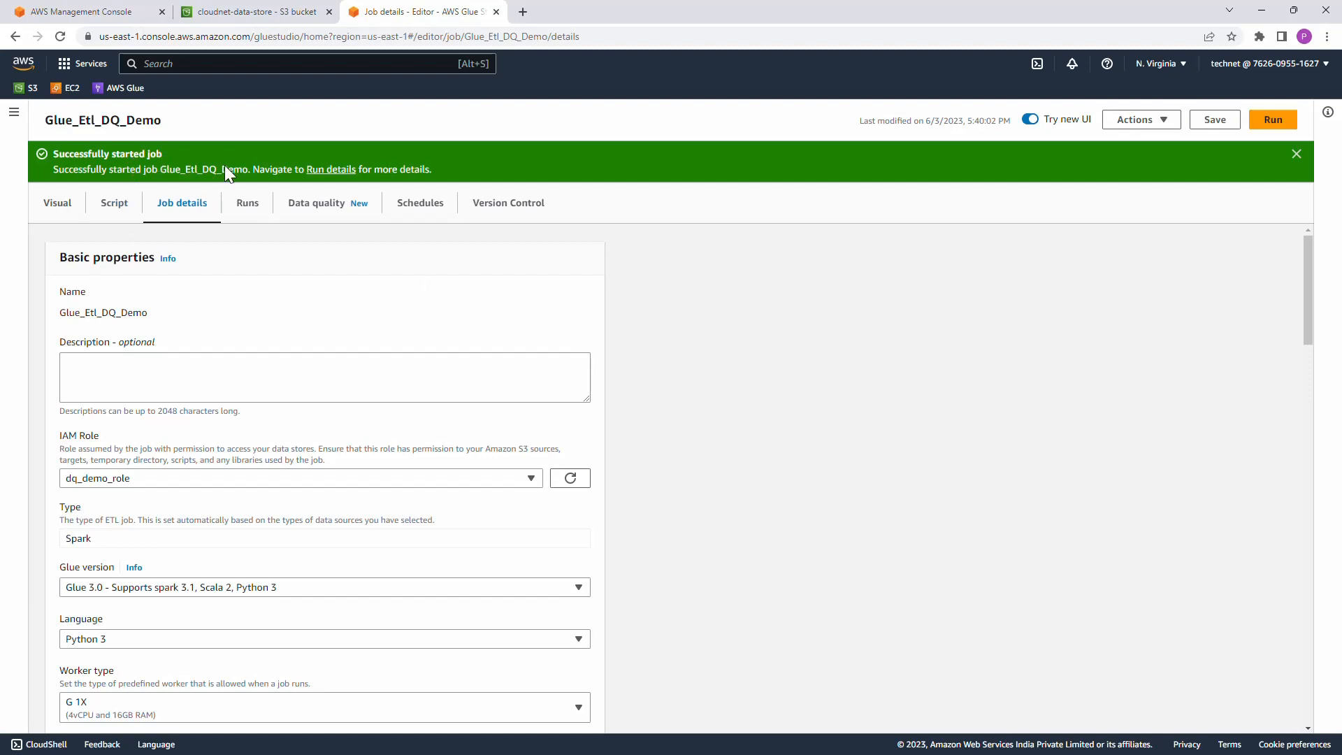
# Step: Check the job's run status, and examine the error message in the driver logs of the run's details
pyautogui.click(252, 212)
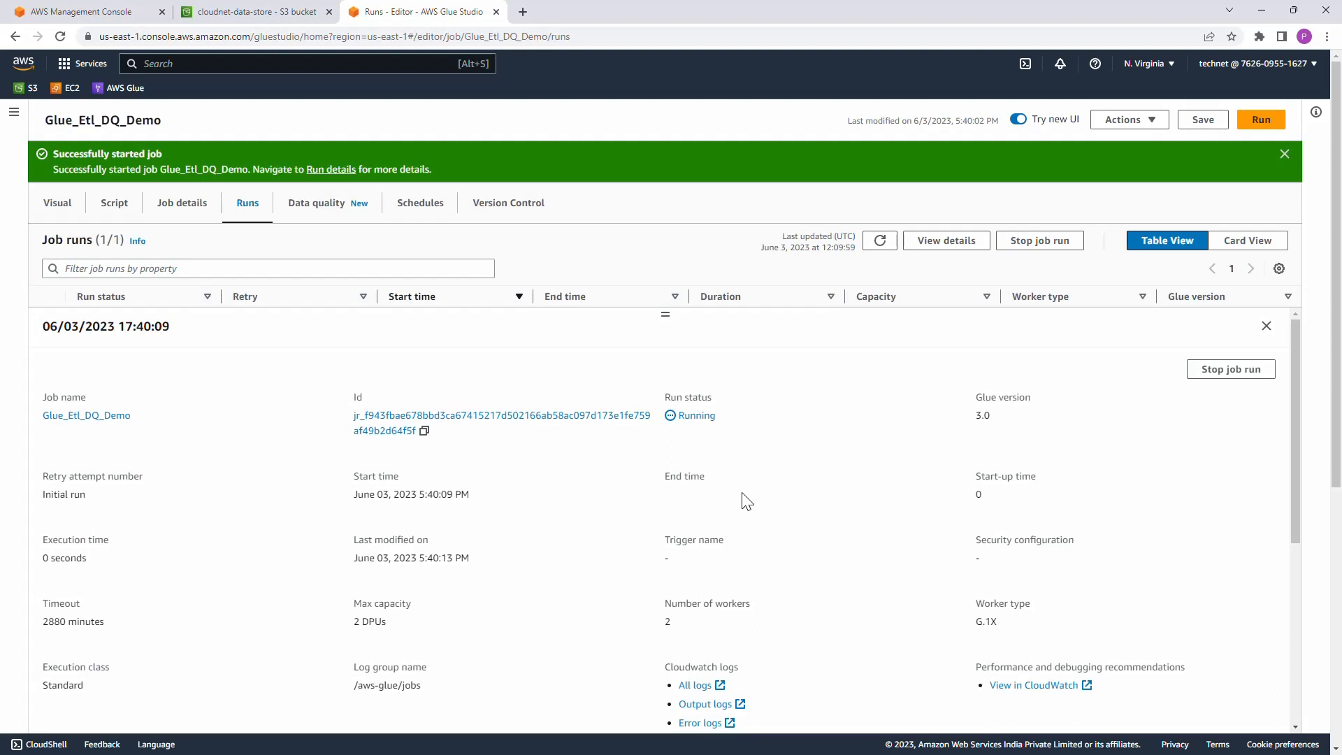
pyautogui.scroll(-4, 747, 502)
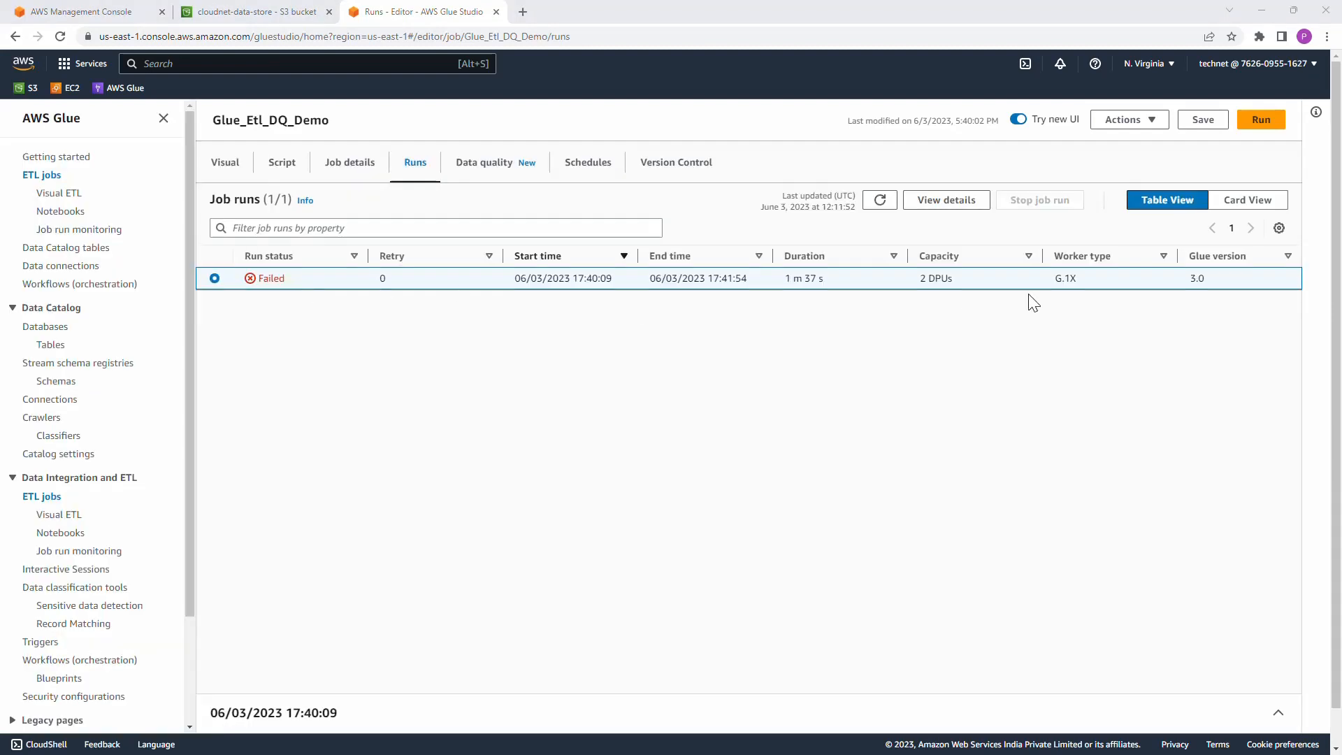
pyautogui.click(968, 204)
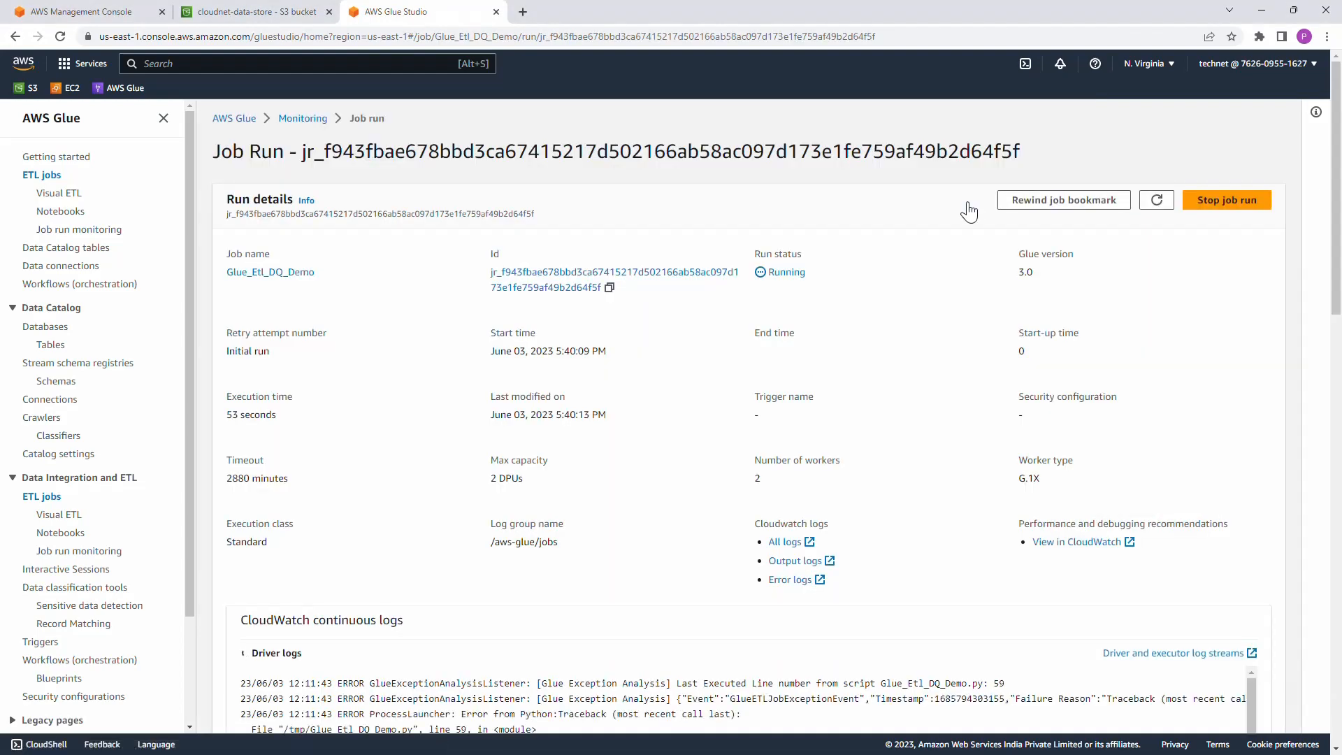
pyautogui.scroll(-3, 948, 521)
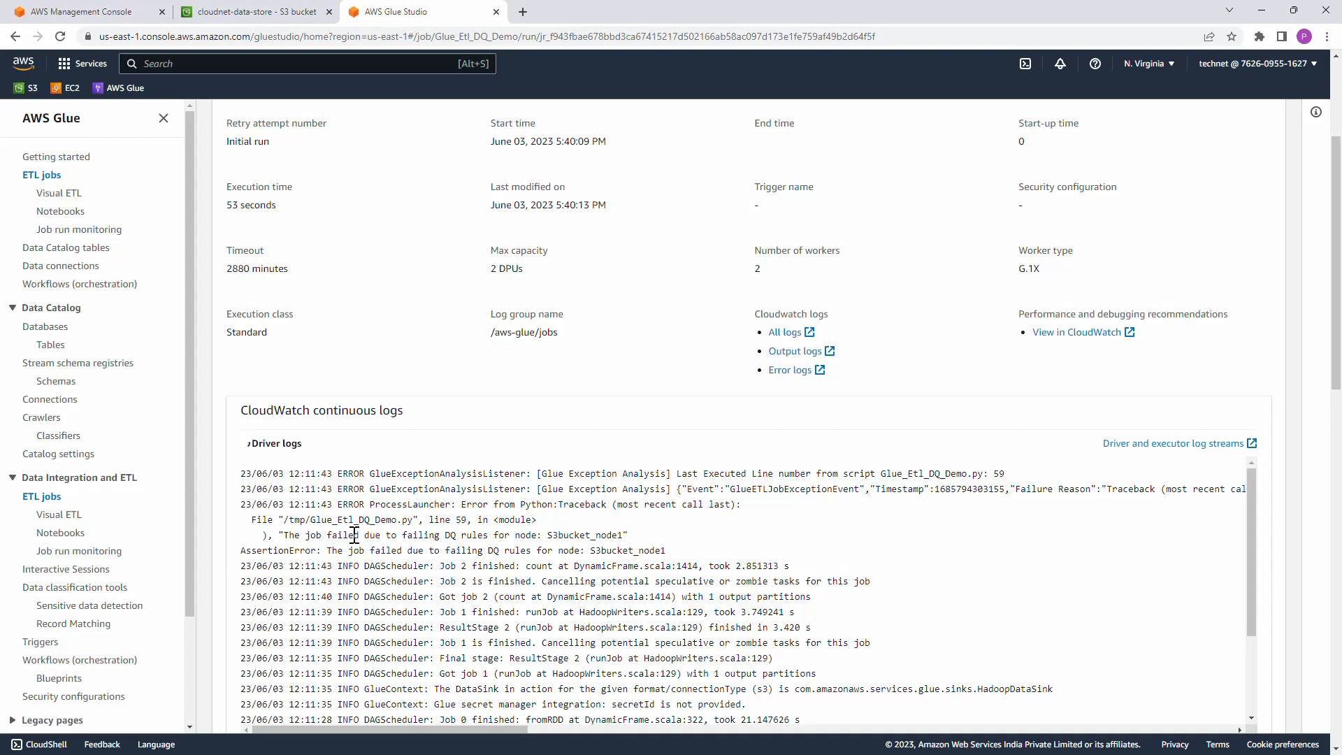
pyautogui.moveTo(348, 535); pyautogui.dragTo(475, 535)
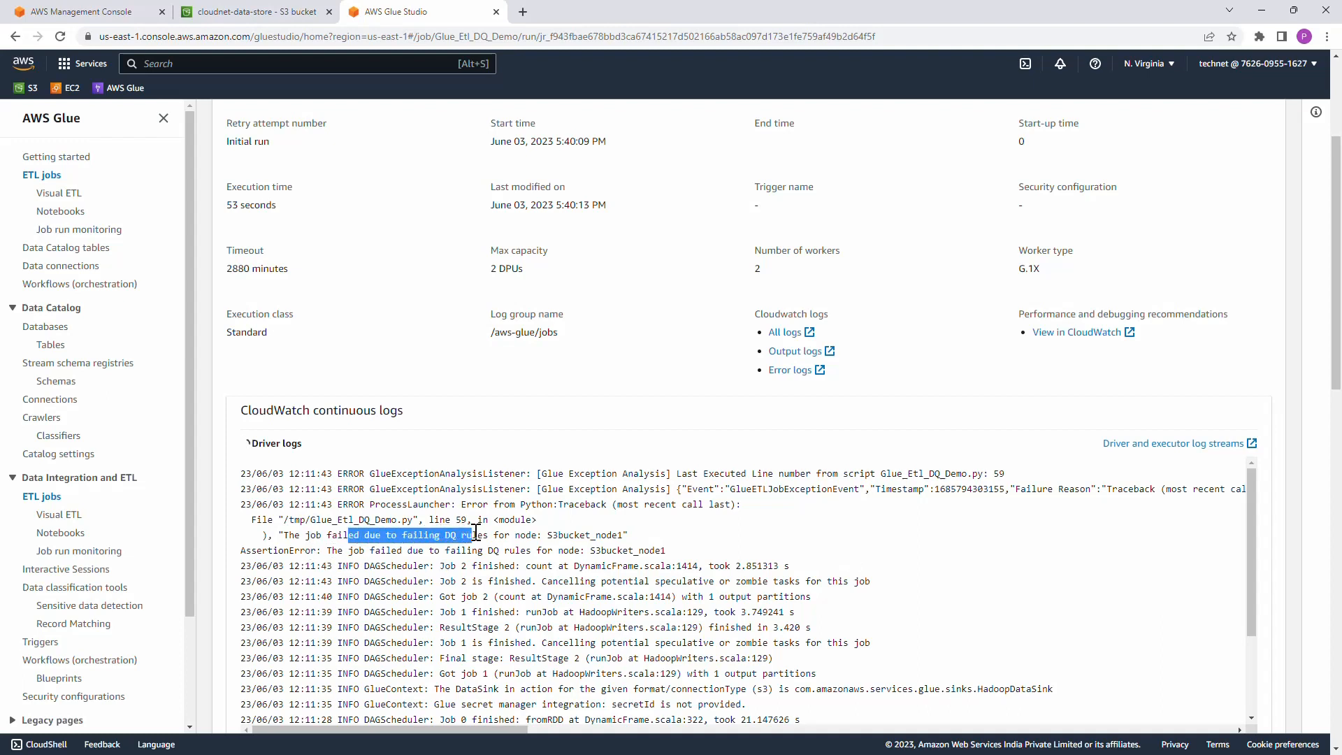